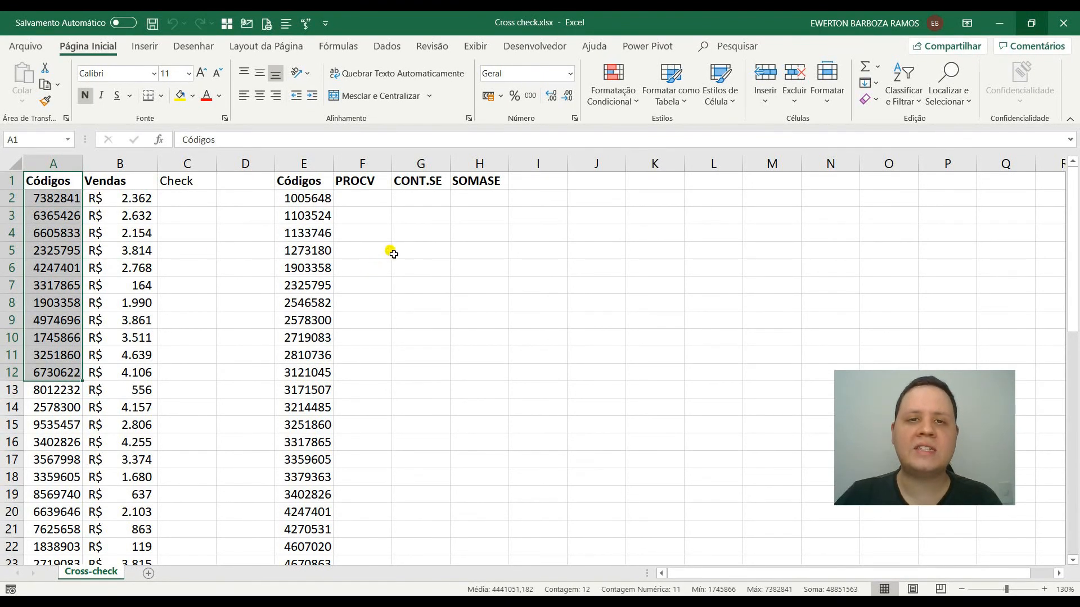
Enter the formula =PROCV(E2;A:A;1;0) in cell F2 to look up the first code of the second list in column A
left_click(375, 202)
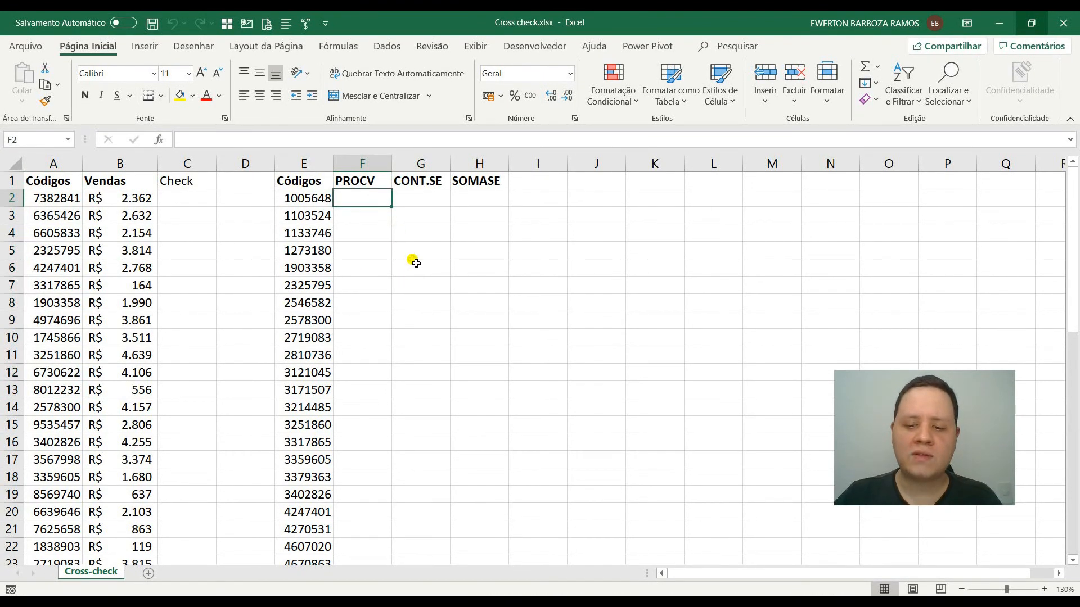
type("=rpc")
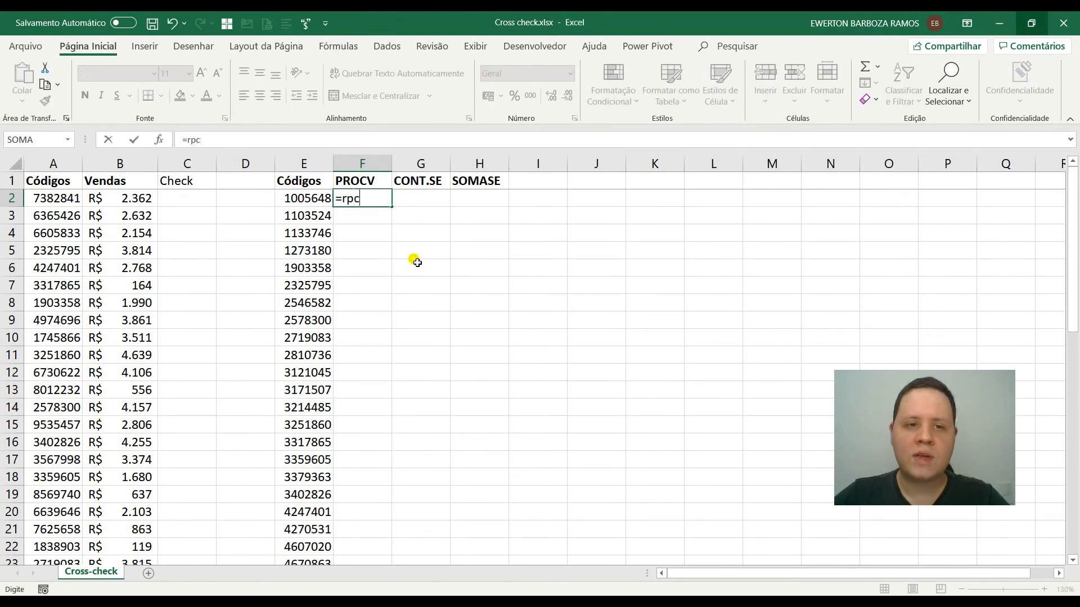
key("BackSpace")
key("BackSpace")
key("BackSpace")
type("procv")
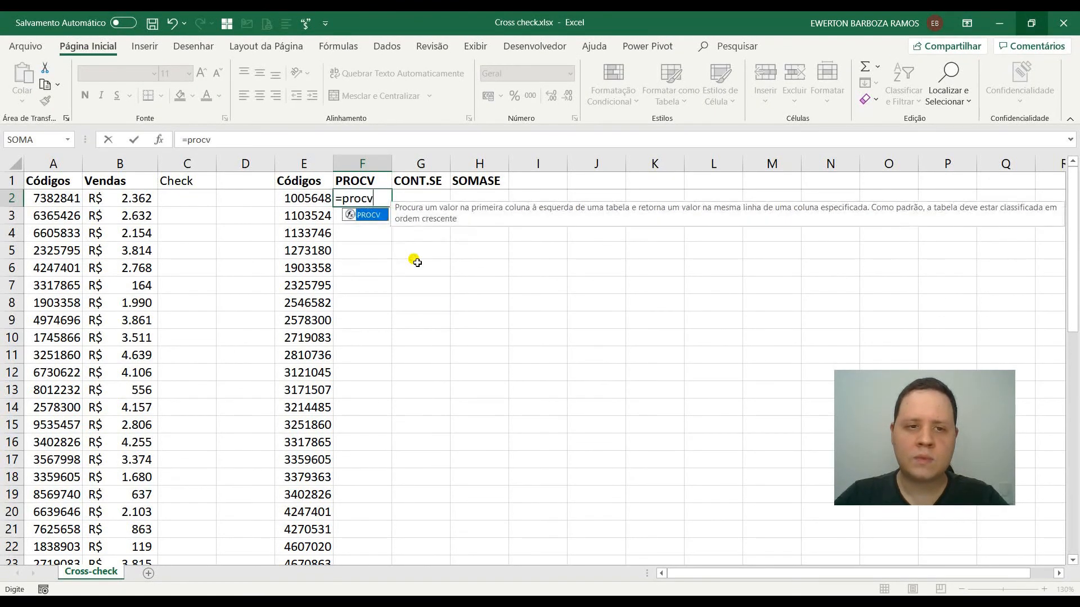
key("Tab")
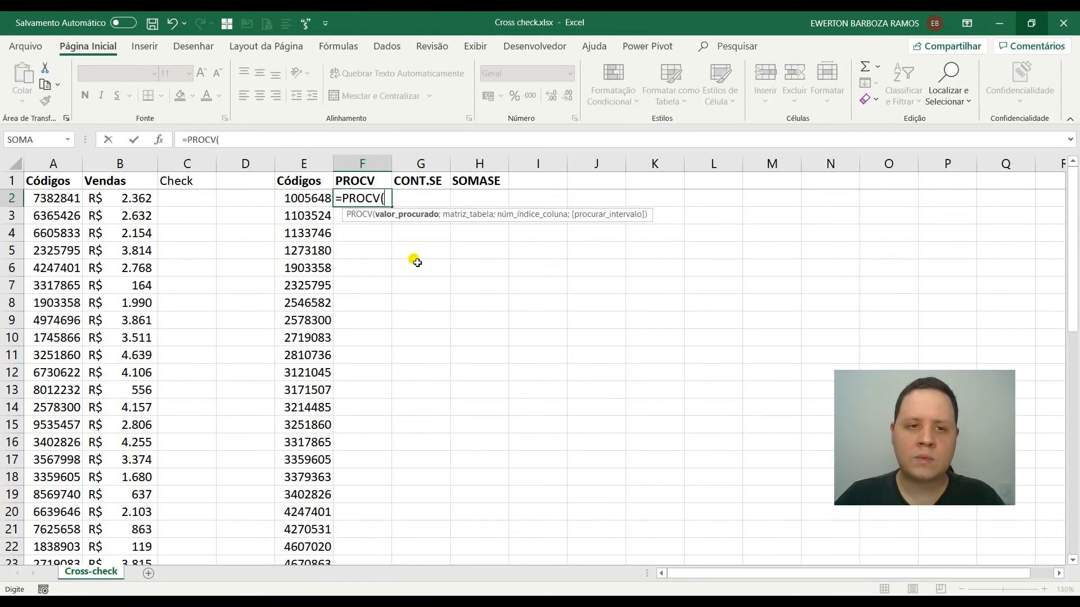
left_click(313, 199)
type(";")
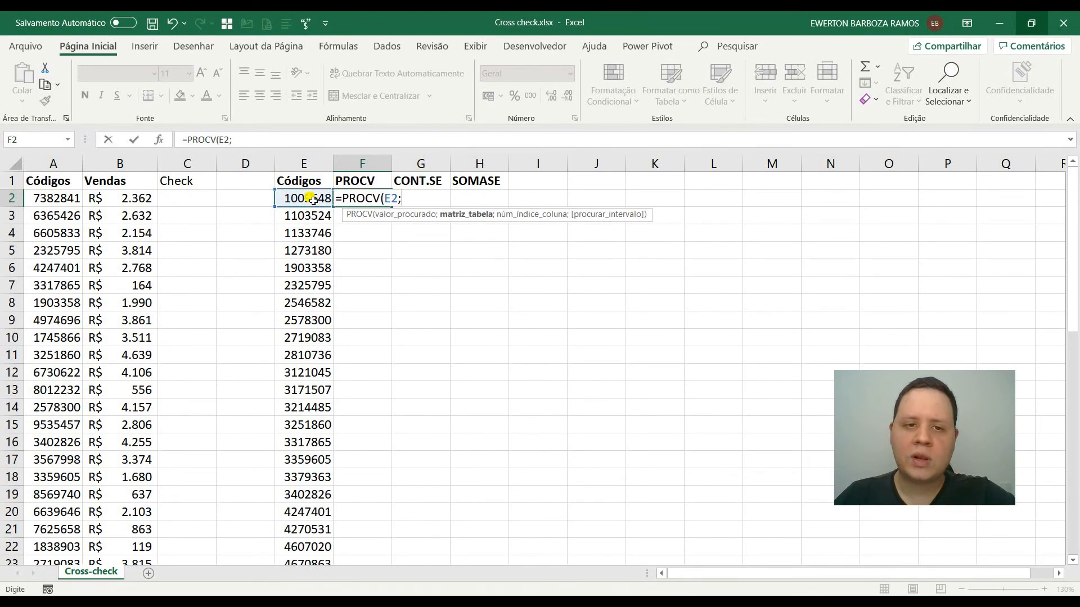
left_click(62, 168)
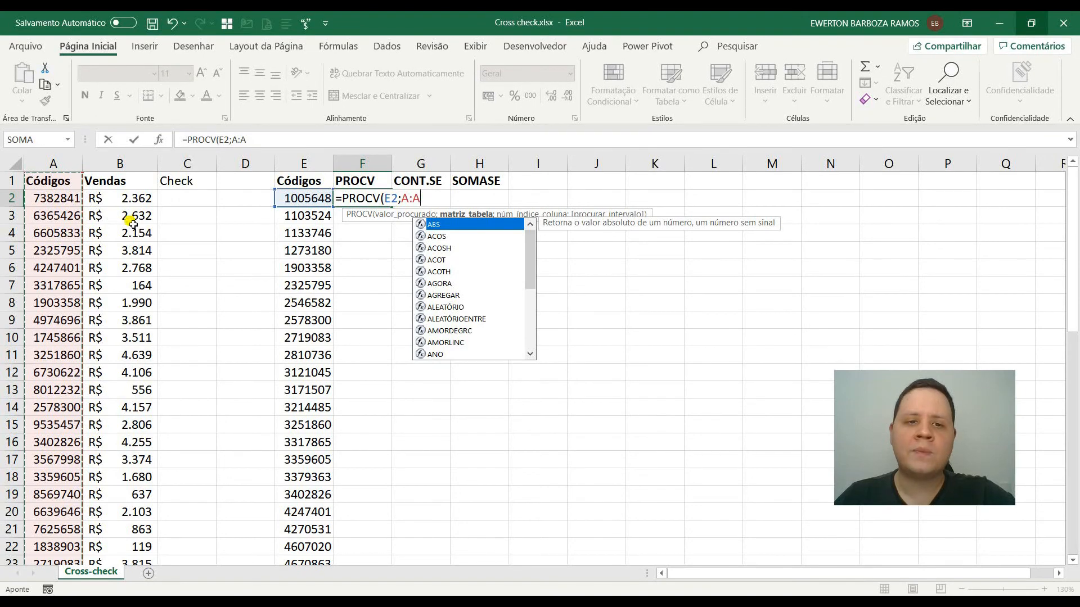
type(";")
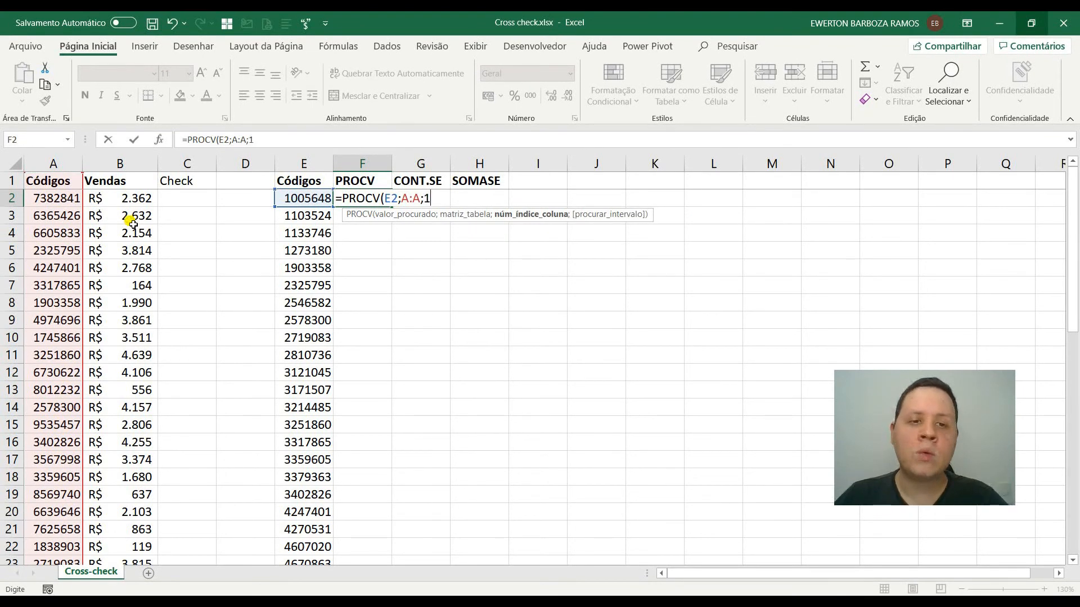
type("1;")
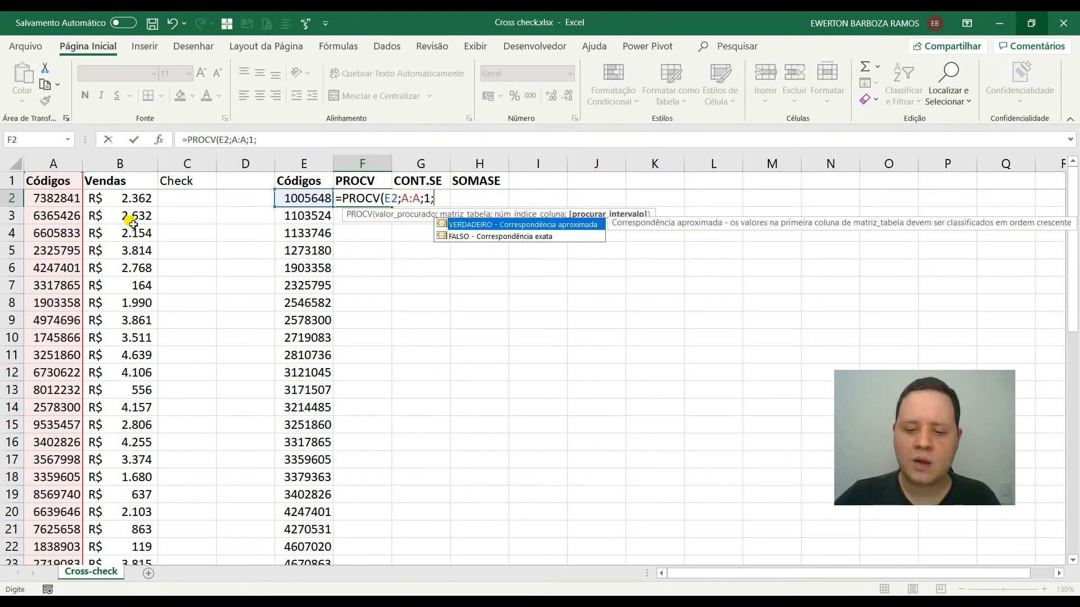
type("0)")
key("Return")
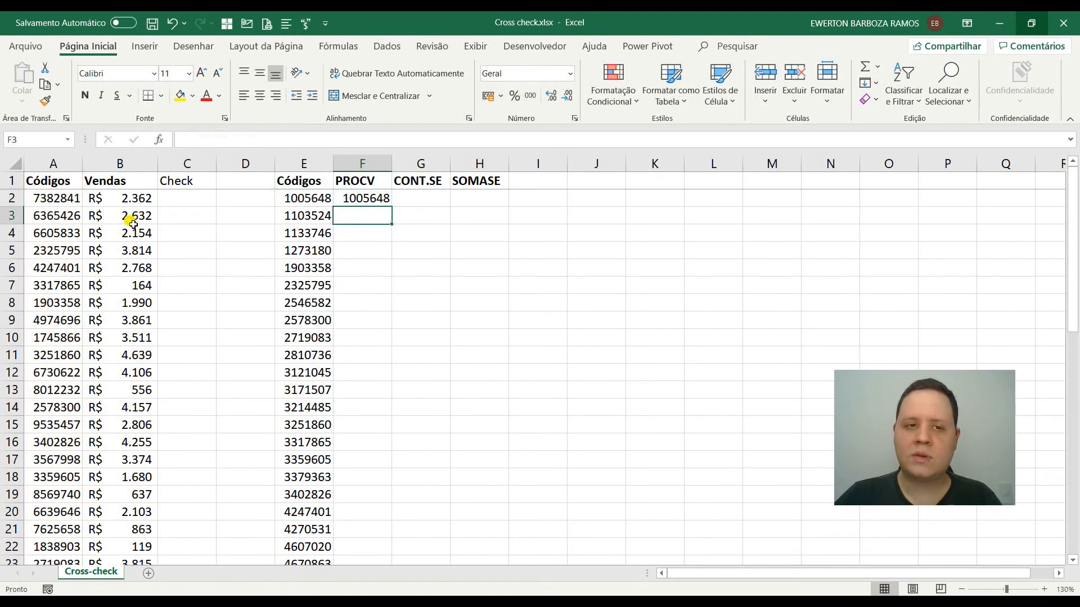
Fill the PROCV formula from F2 down column F for every code in column E and check the filled rows
left_click(362, 198)
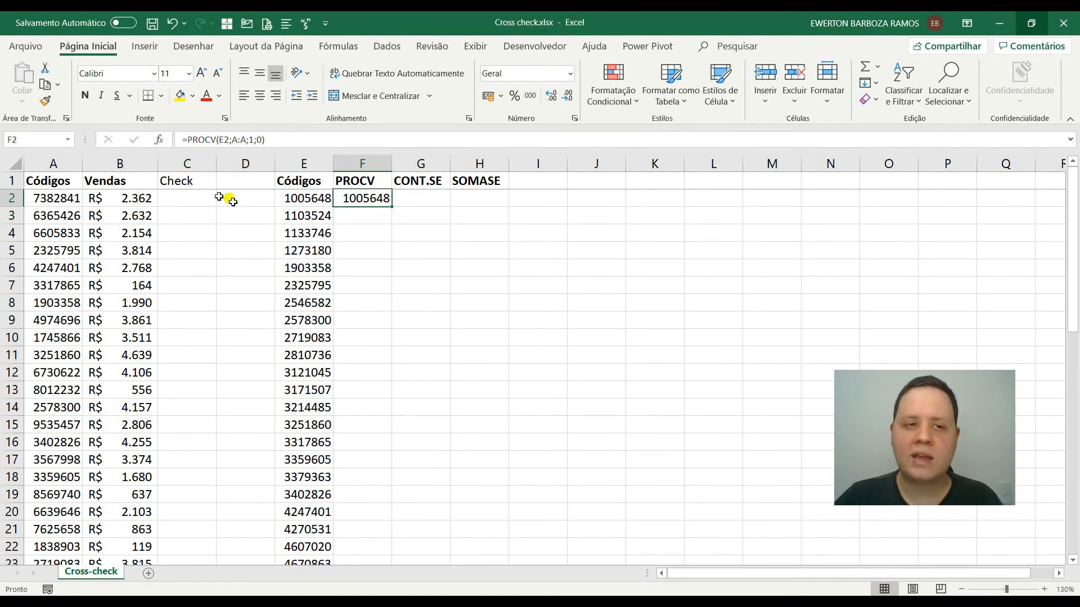
left_click(308, 201)
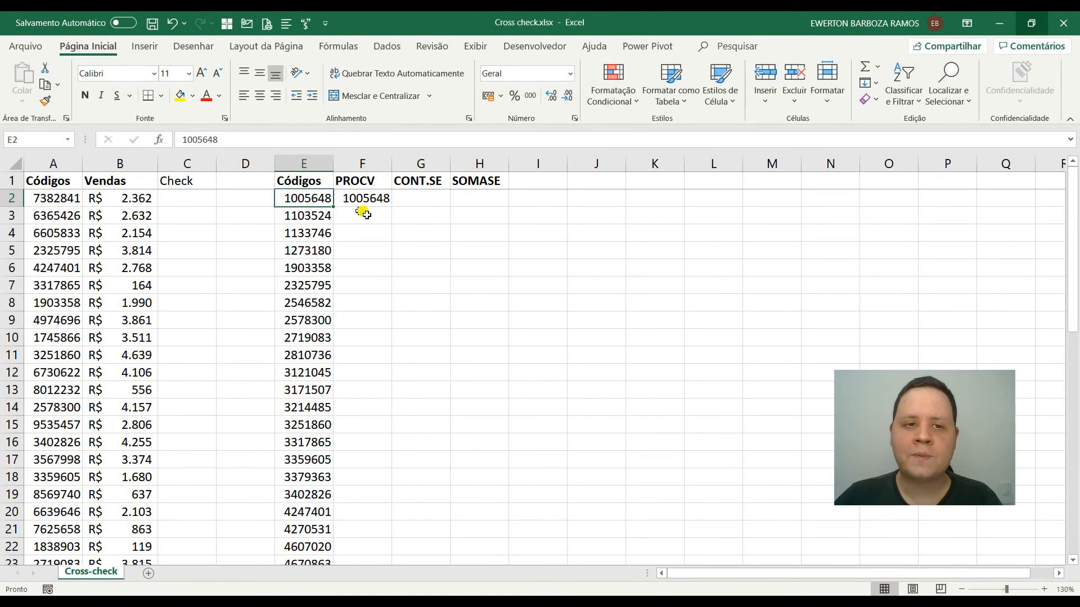
left_click(381, 198)
double_click(391, 207)
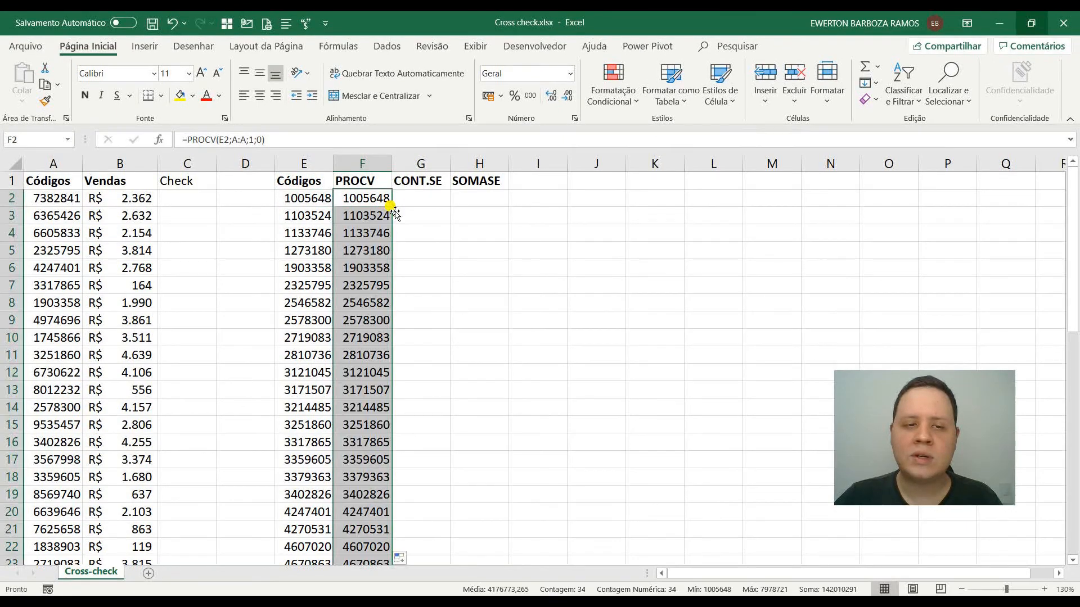
scroll(396, 216, "down", 3)
scroll(394, 219, "down", 6)
scroll(376, 313, "up", 9)
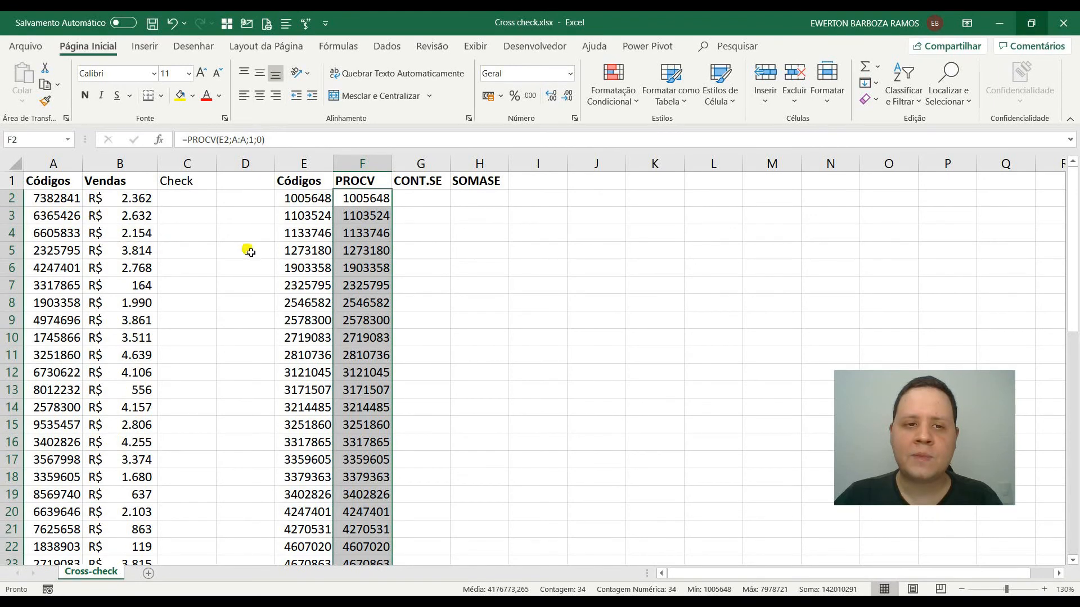
left_click(375, 201)
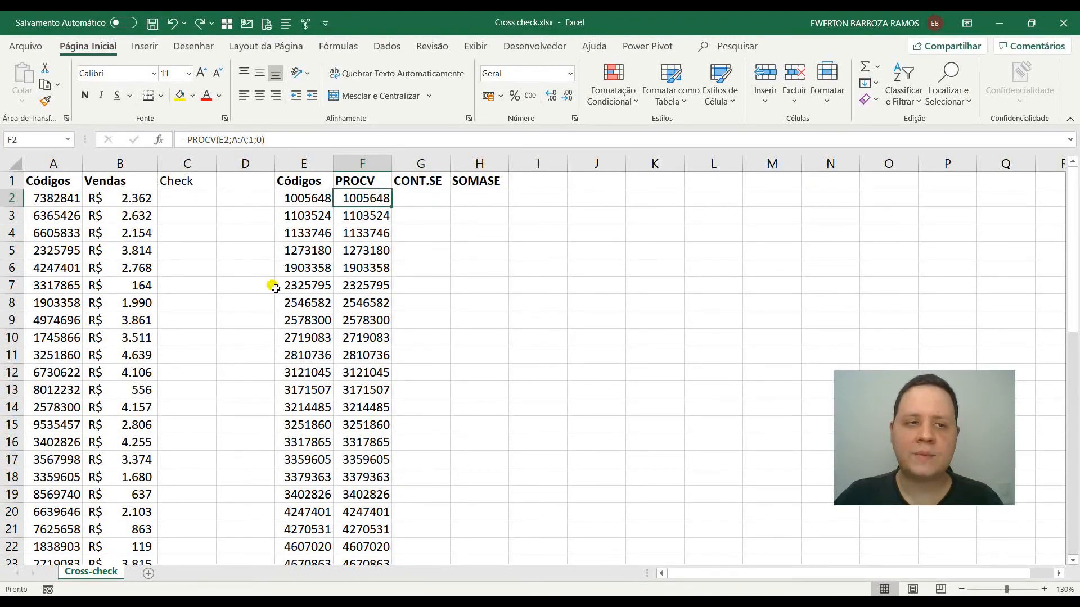
Enter the formula =PROCV(A2;E:E;1;0) in cell C2 under Check to look up the first column A code in column E
left_click(185, 203)
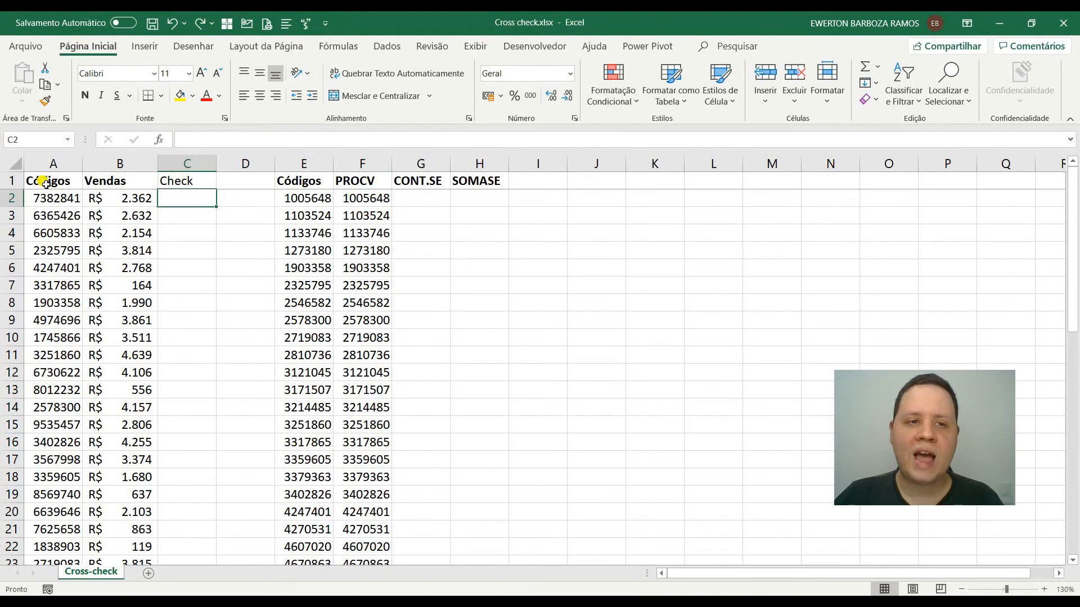
type("=rp")
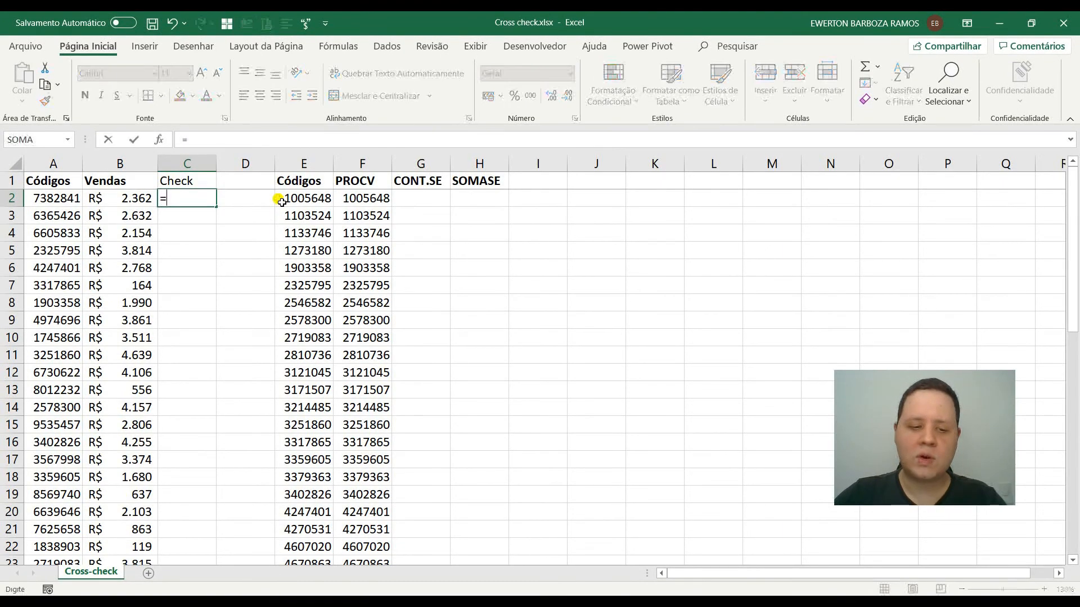
key("BackSpace")
key("BackSpace")
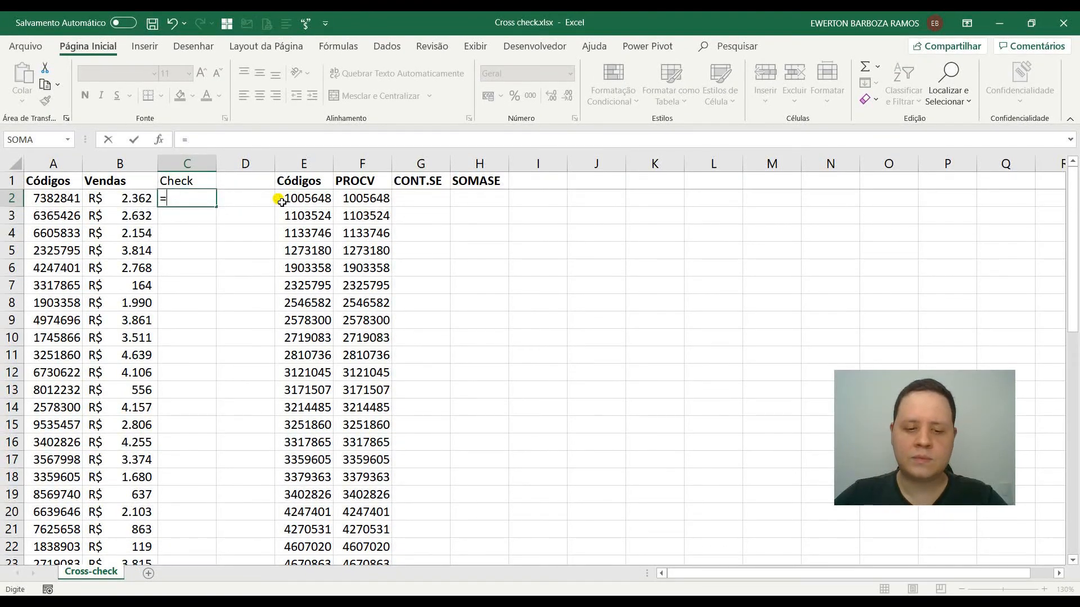
type("procv")
key("Tab")
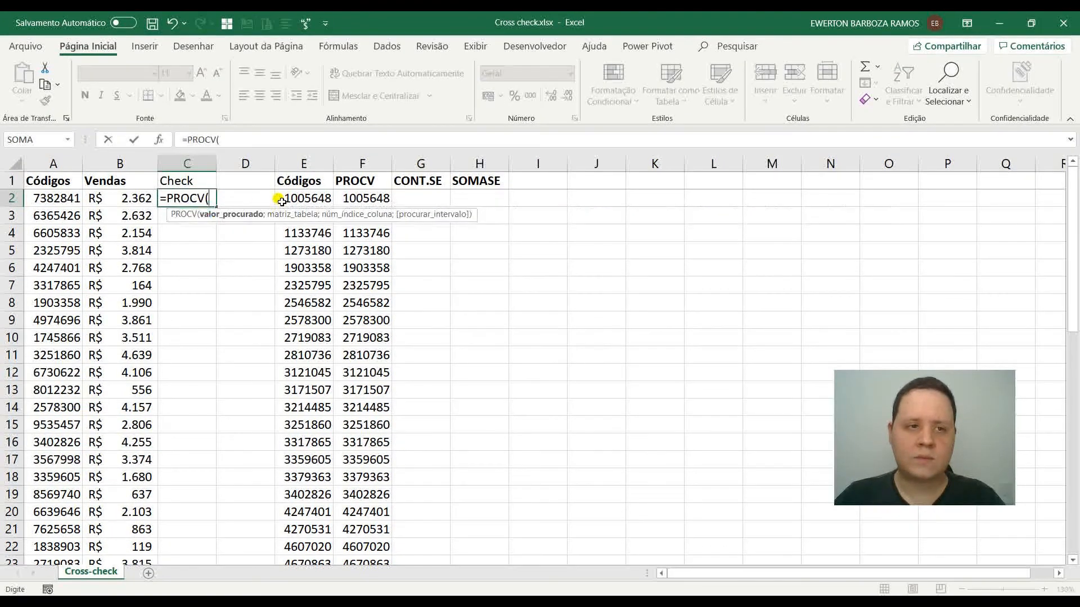
left_click(74, 198)
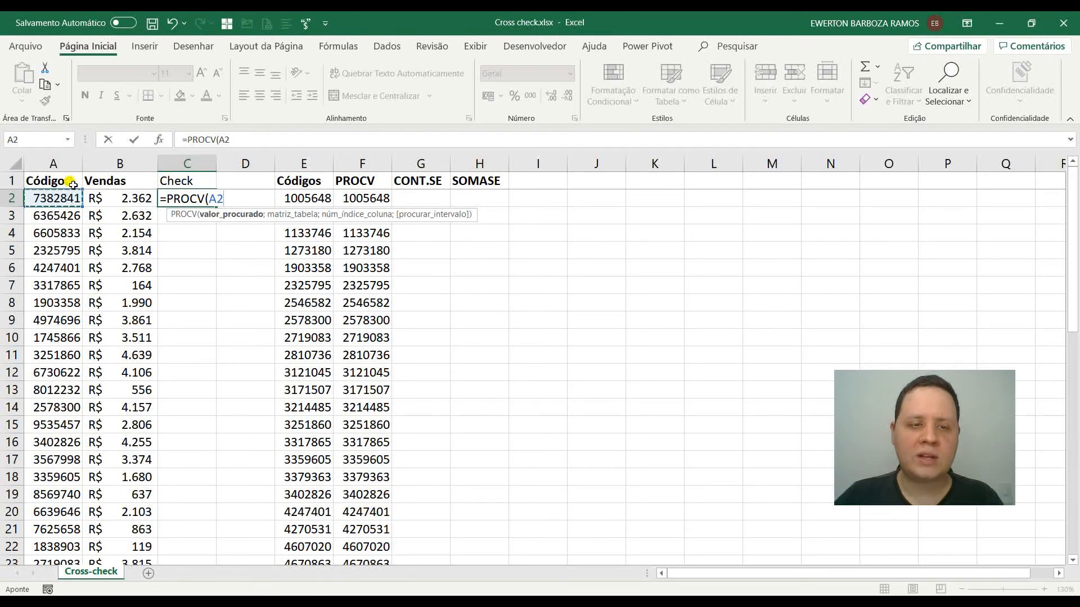
type(";")
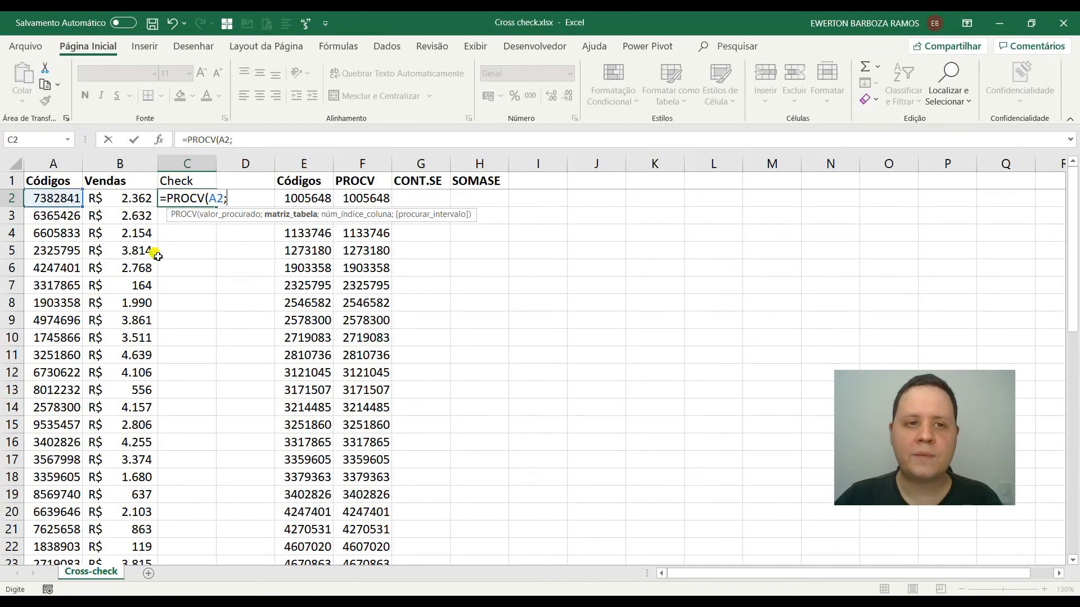
left_click(311, 169)
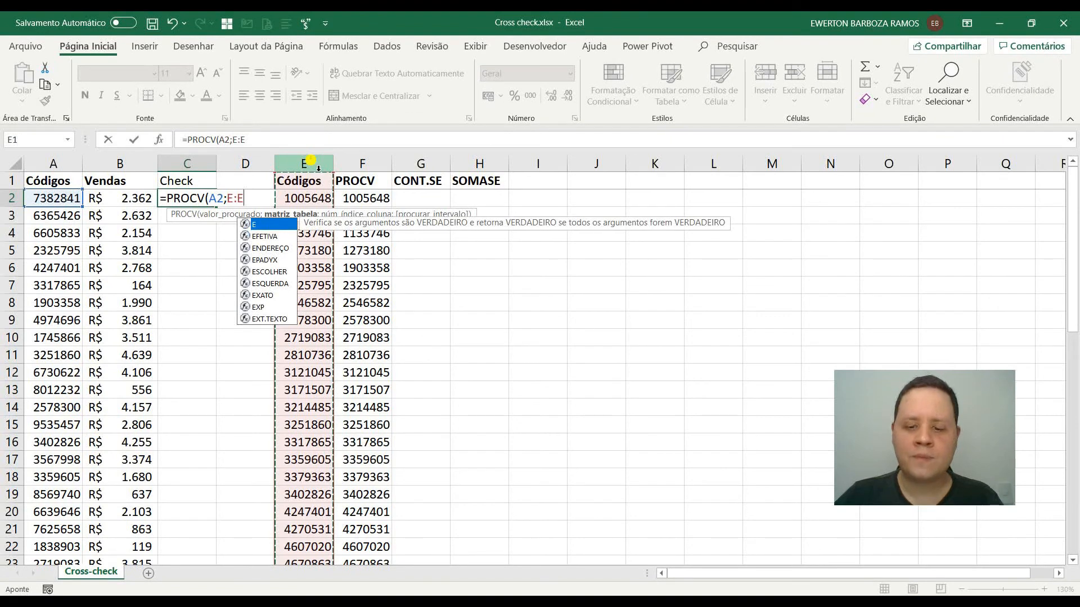
type(";1;")
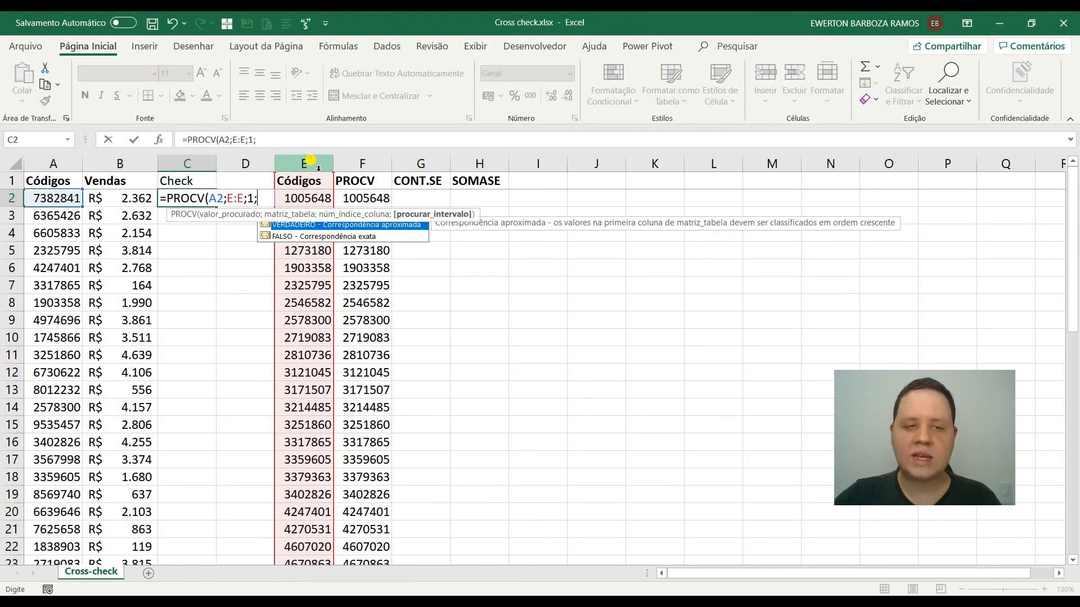
type("0)")
key("Return")
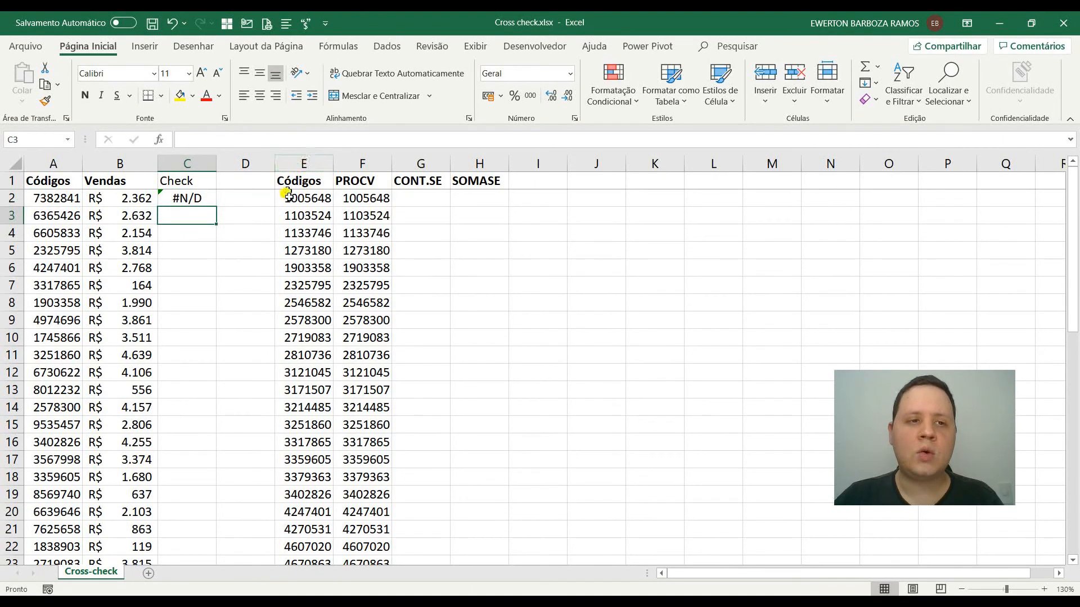
Fill the Check formula from C2 down column C for every code in column A and review the matches and errors
left_click(203, 201)
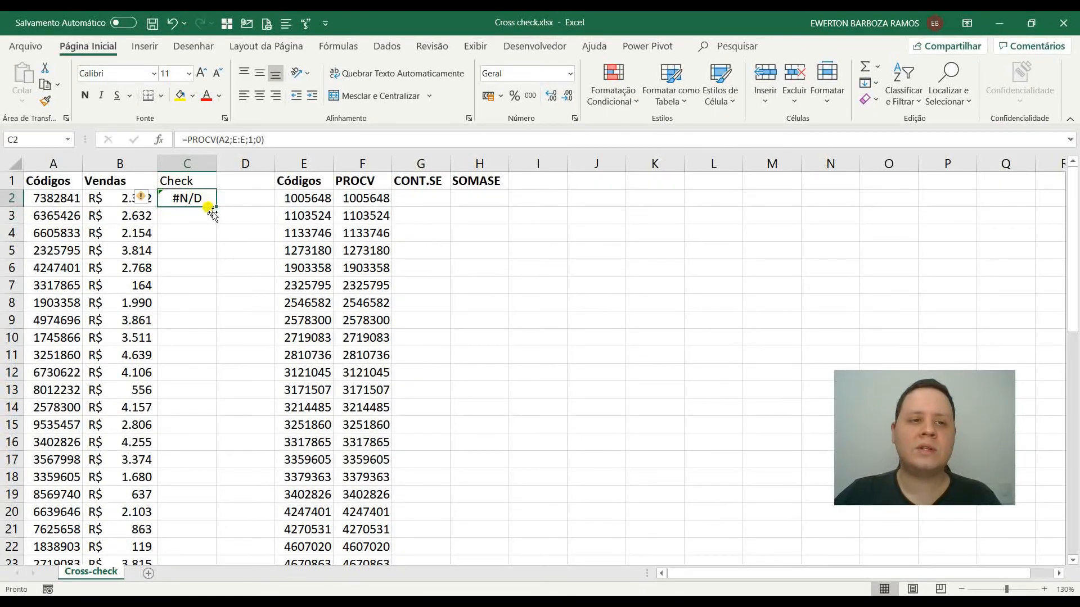
double_click(217, 208)
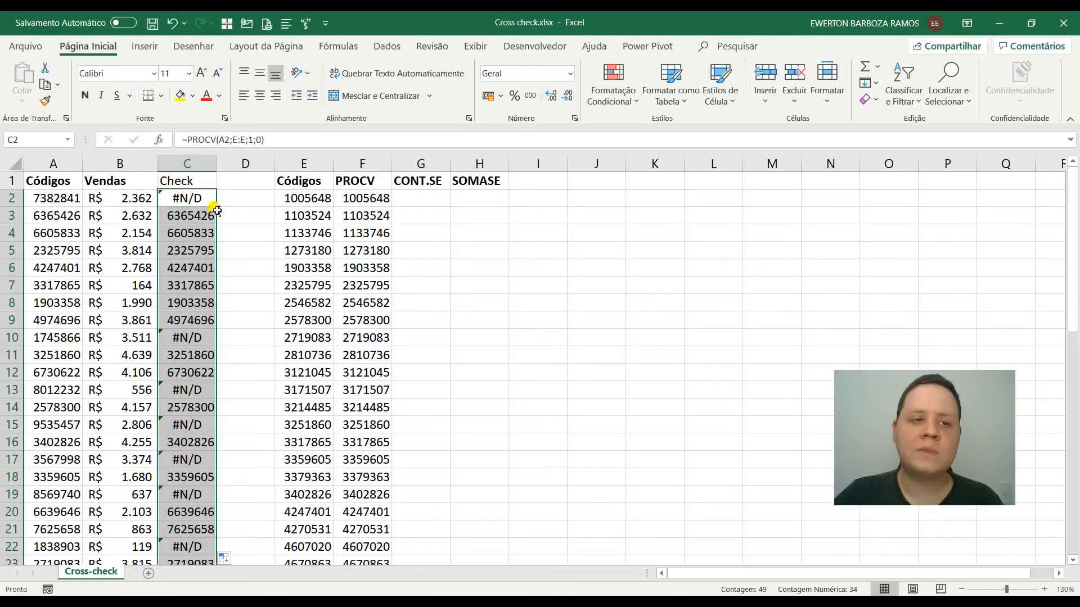
left_click_drag(188, 216, 205, 304)
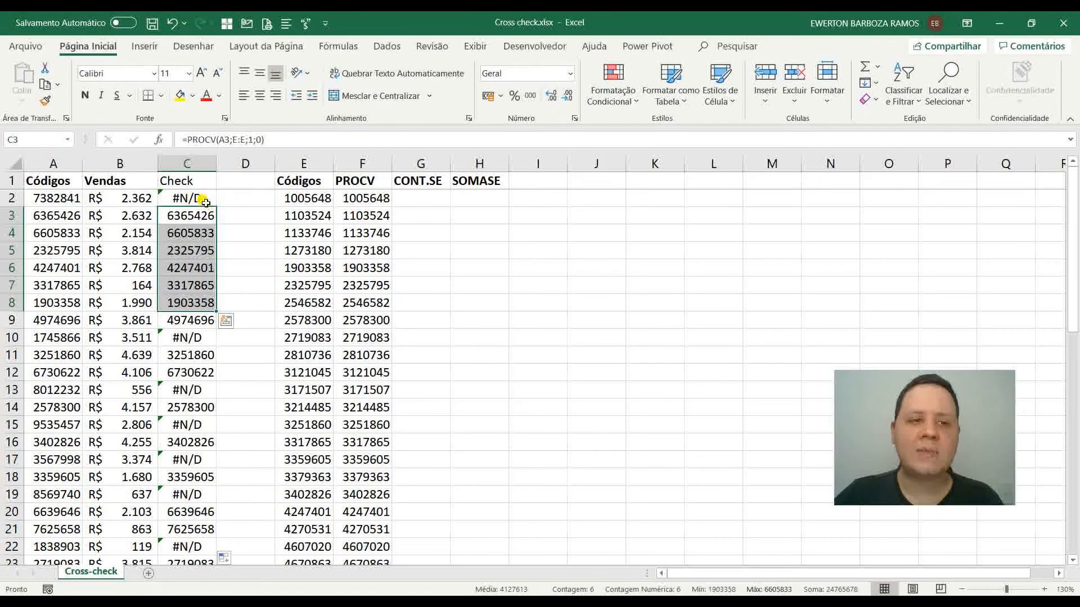
left_click(186, 303)
left_click(179, 336)
scroll(177, 338, "down", 3)
scroll(183, 394, "down", 2)
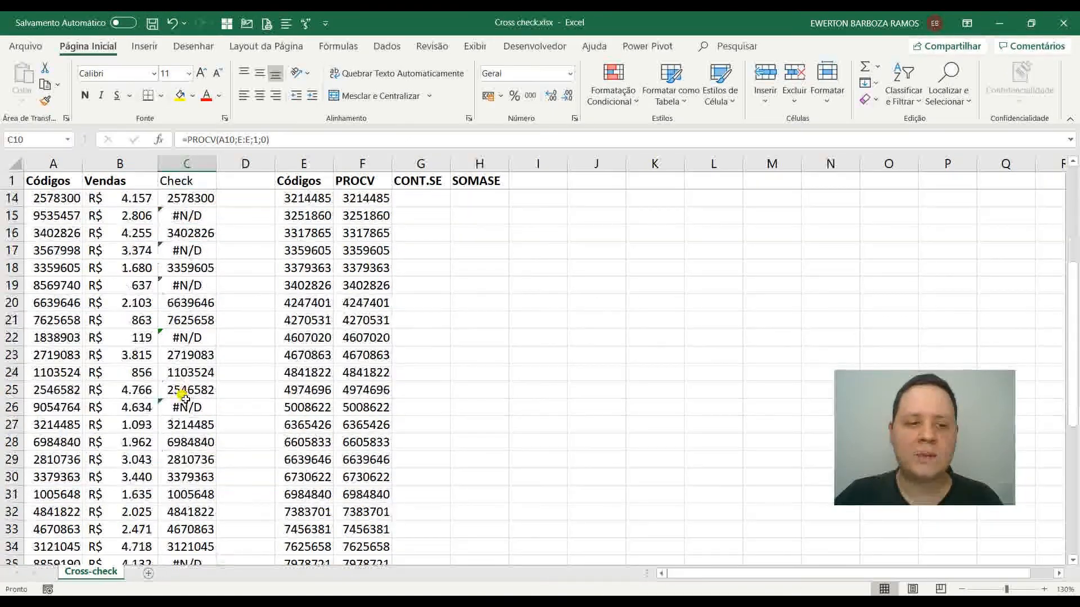
left_click(187, 442)
scroll(191, 450, "up", 5)
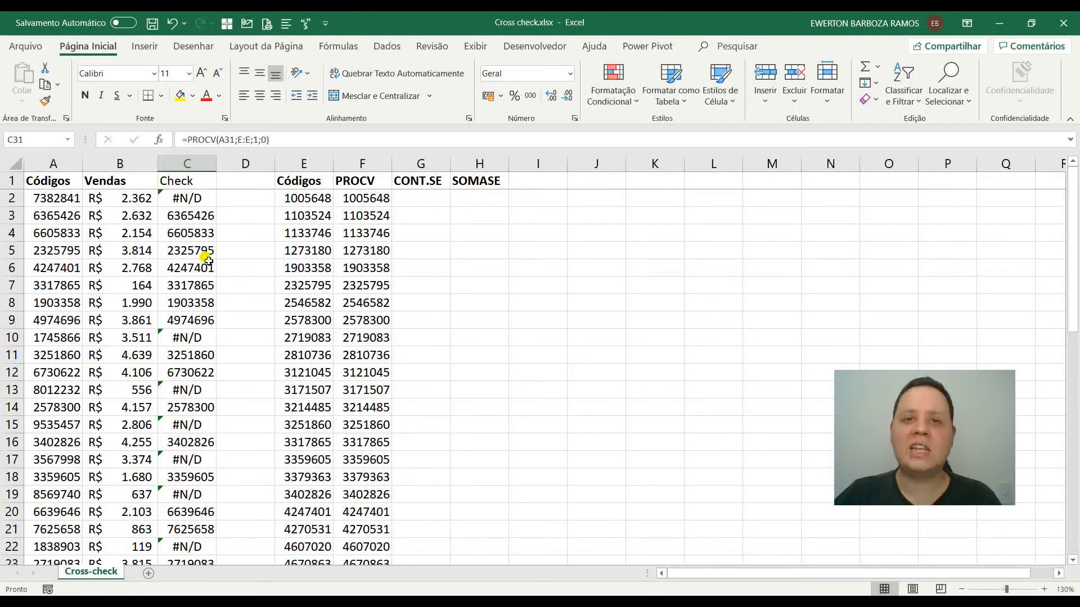
Wrap the PROCV formula in C2 in SE and ÉERROS so the lookup error becomes the logical test
left_click(206, 199)
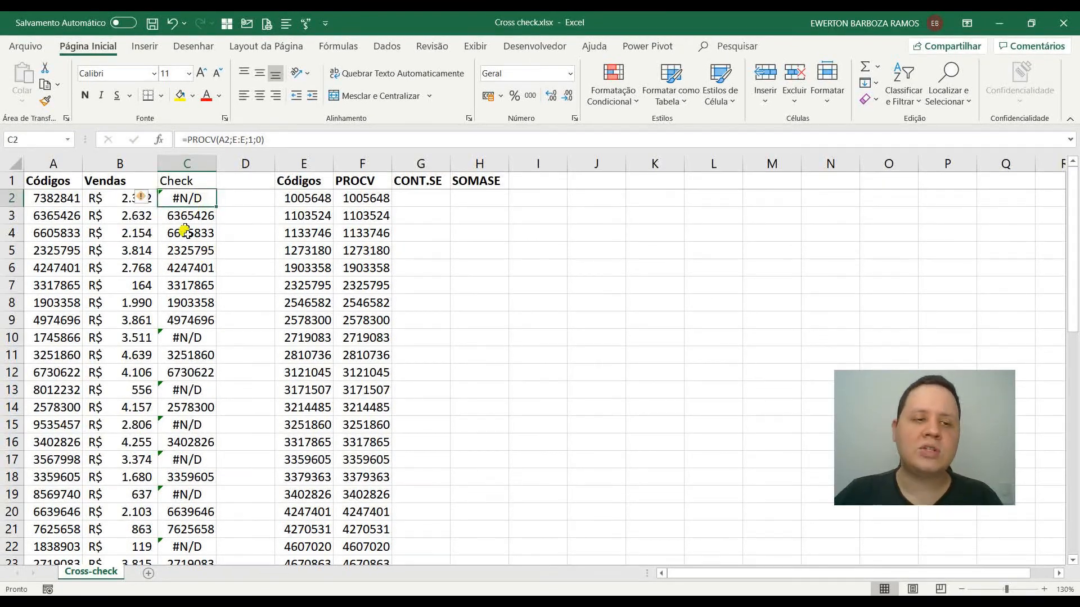
left_click(189, 138)
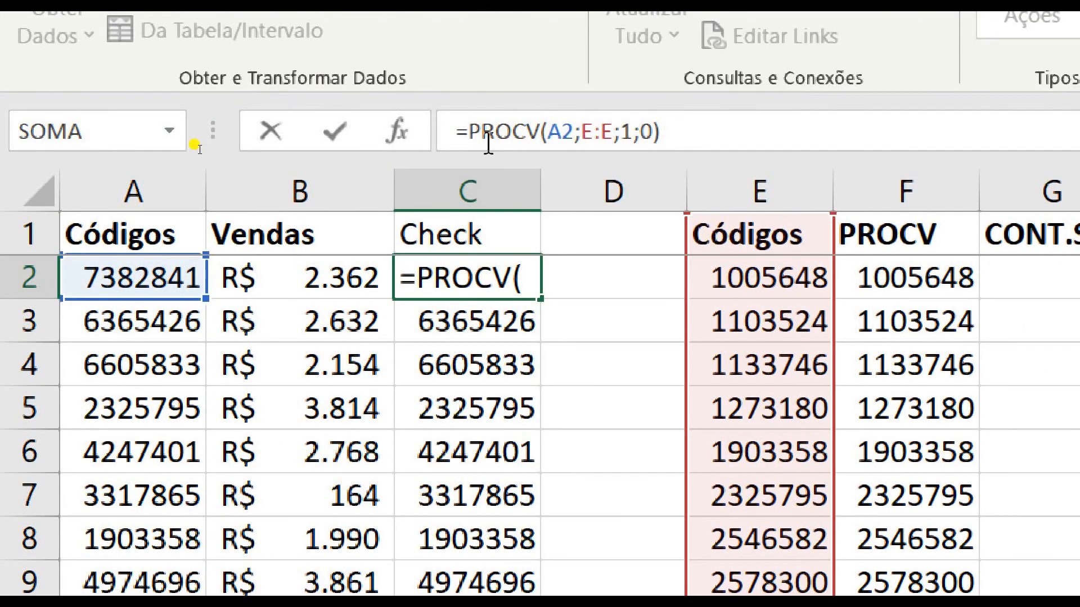
type("se")
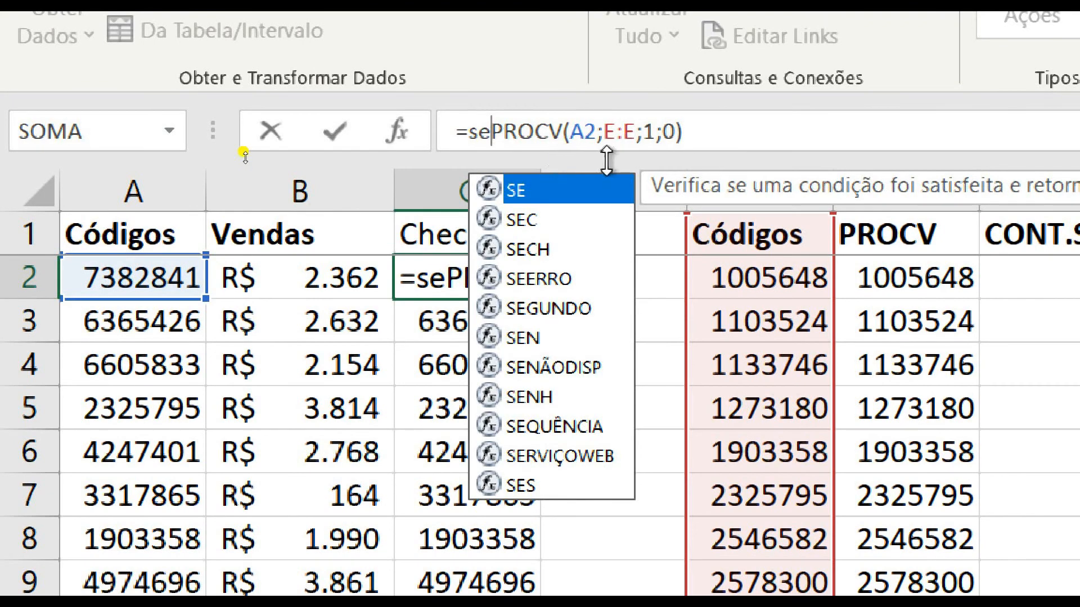
key("Tab")
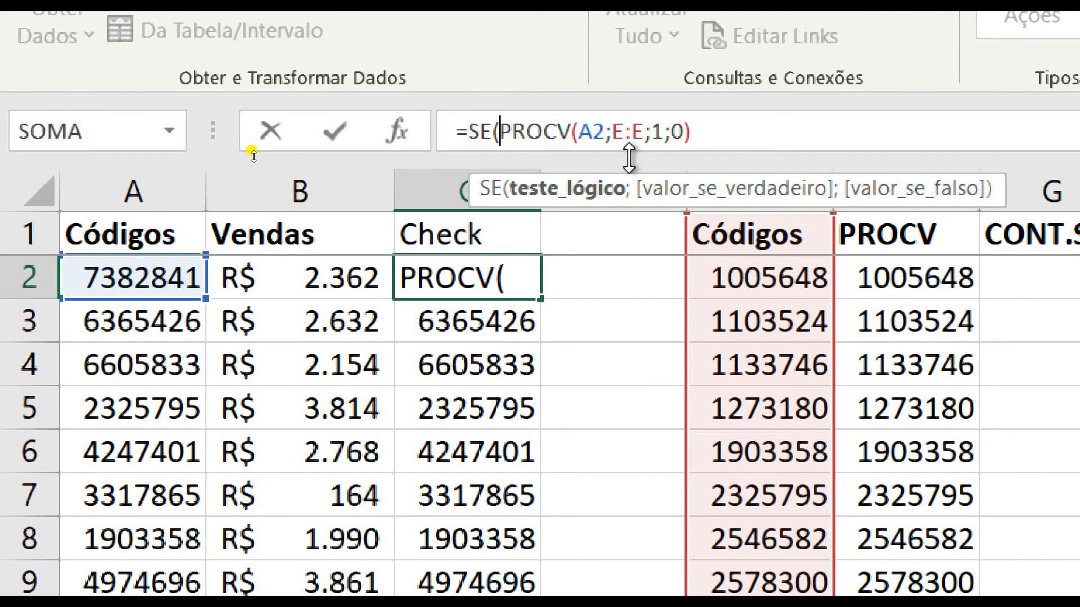
type("éer")
key("Down")
key("Tab")
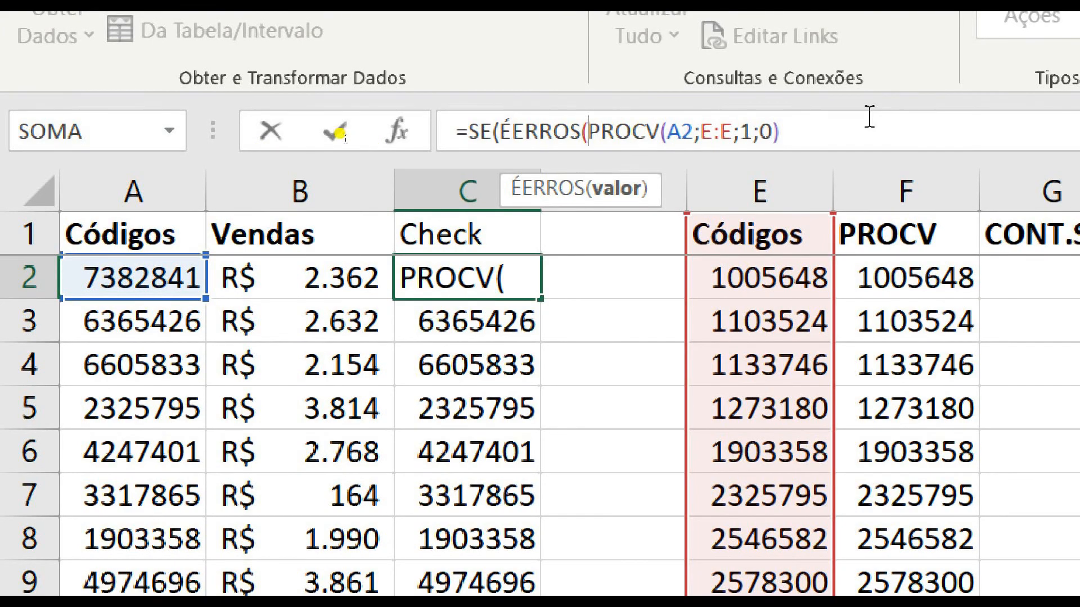
left_click(803, 137)
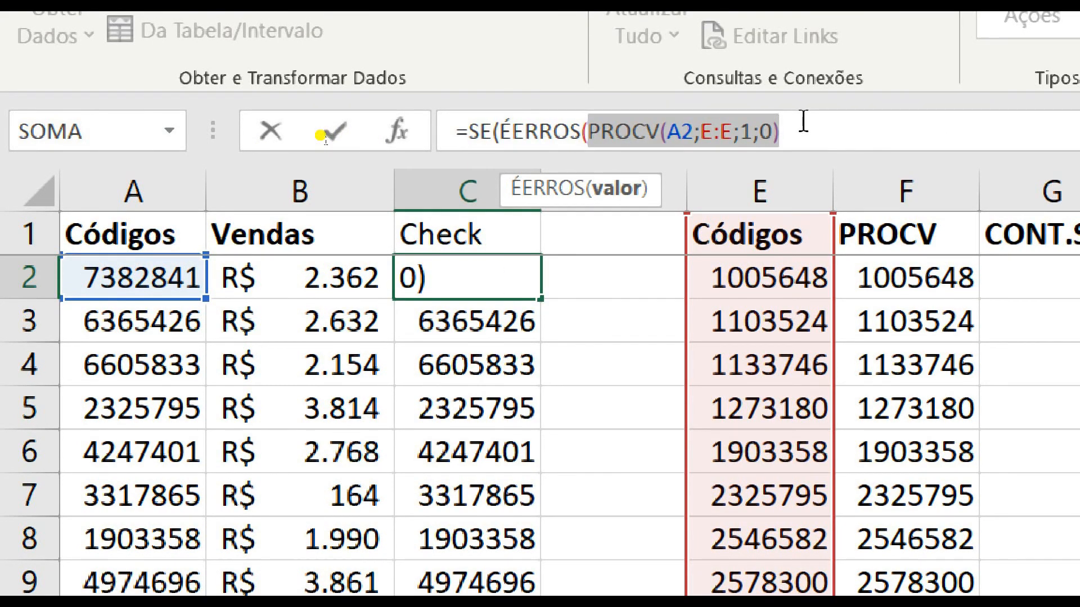
Complete the SE formula in C2 to return "Não está na E" on an error and "Está na E" otherwise
type(";\"")
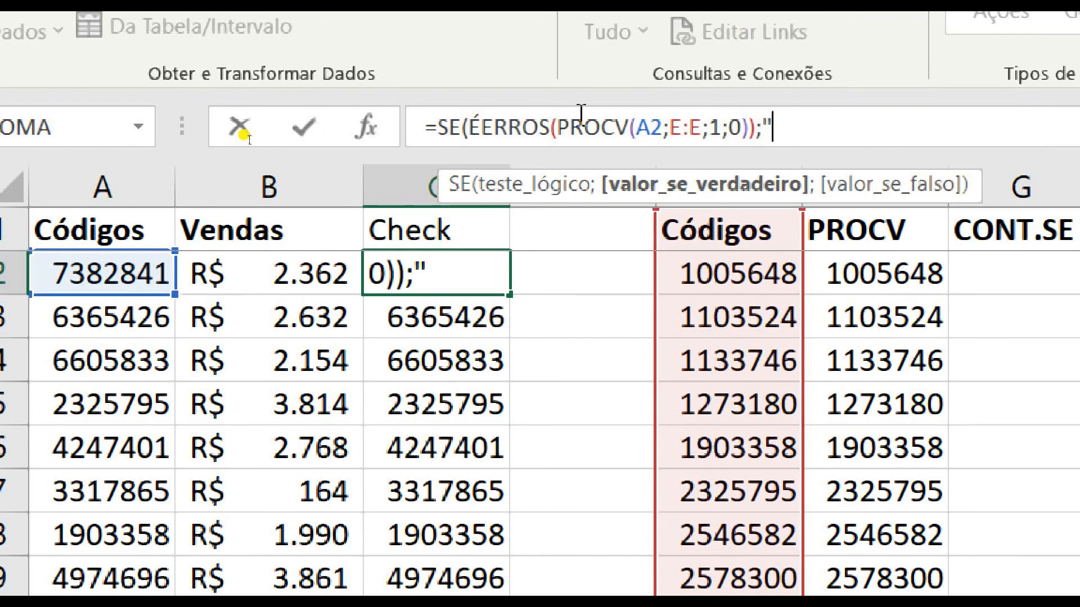
type("Não e")
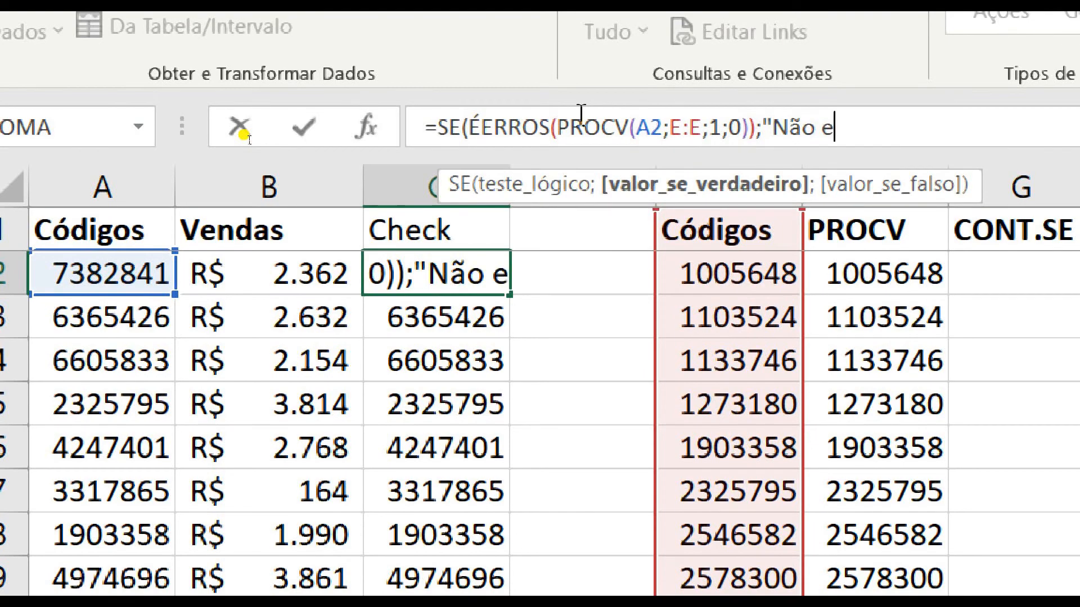
type("stá na E")
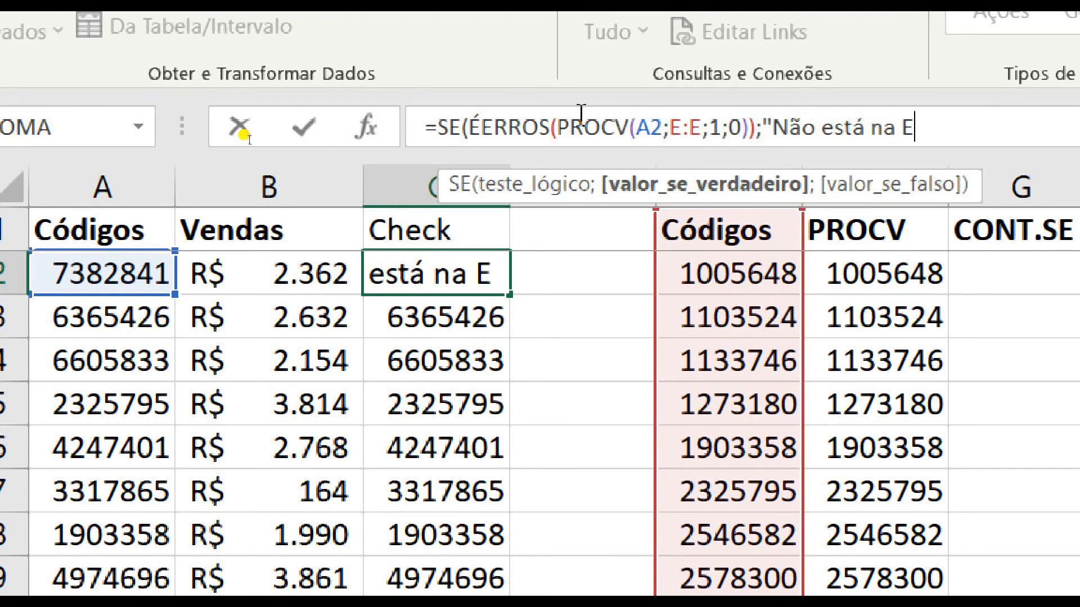
type("\";")
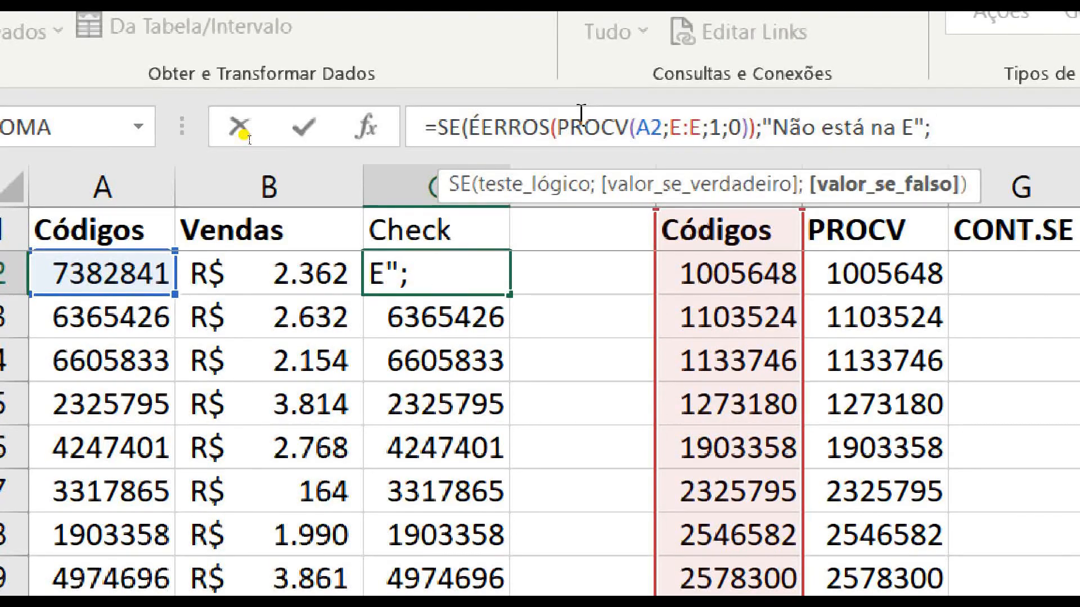
type("\"")
type("Est")
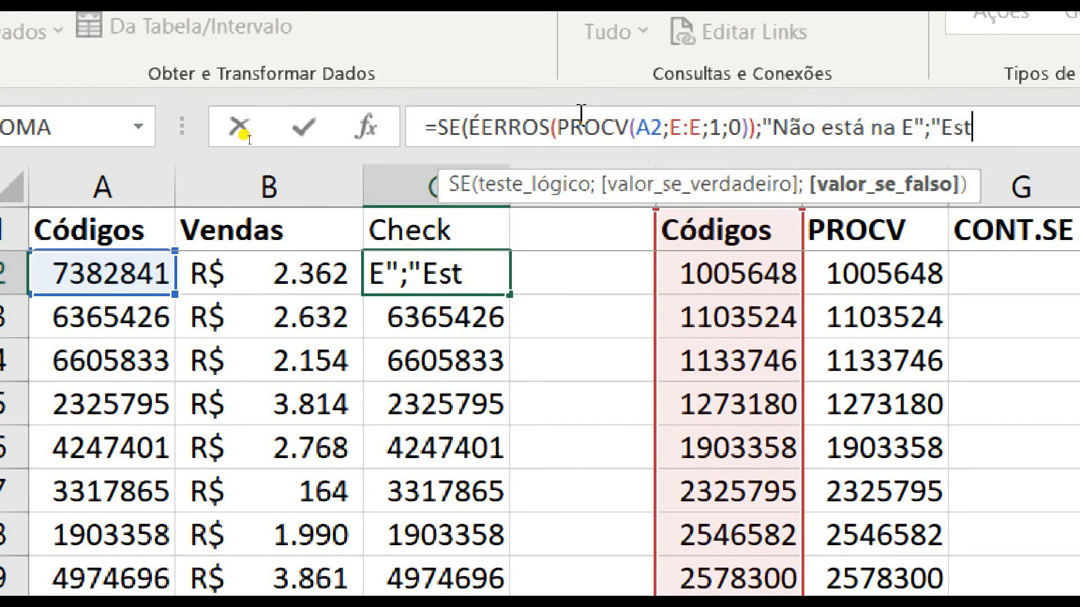
type("á na E\"")
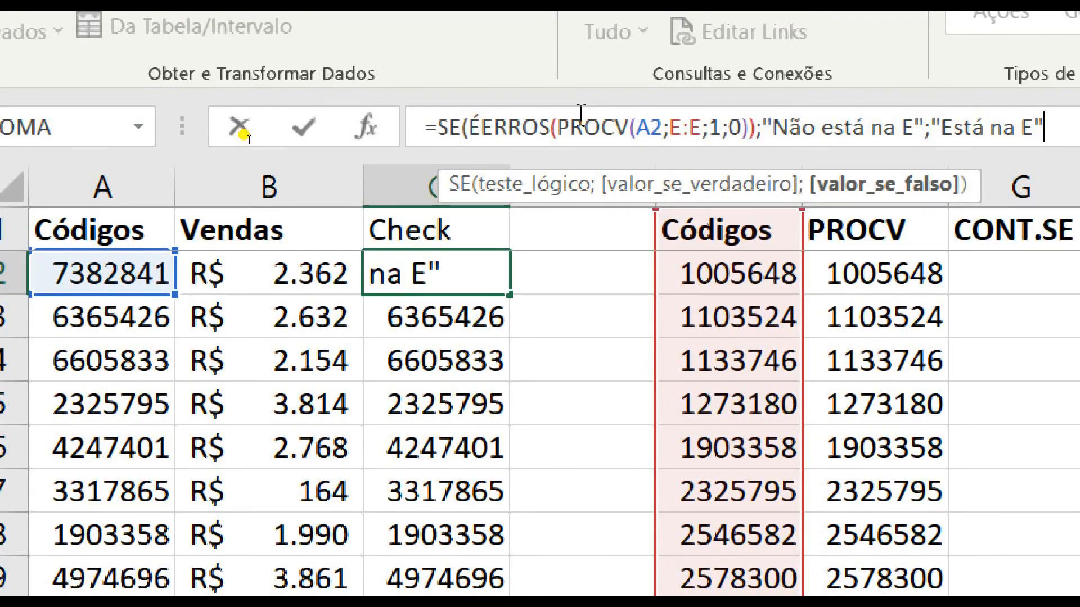
type(")")
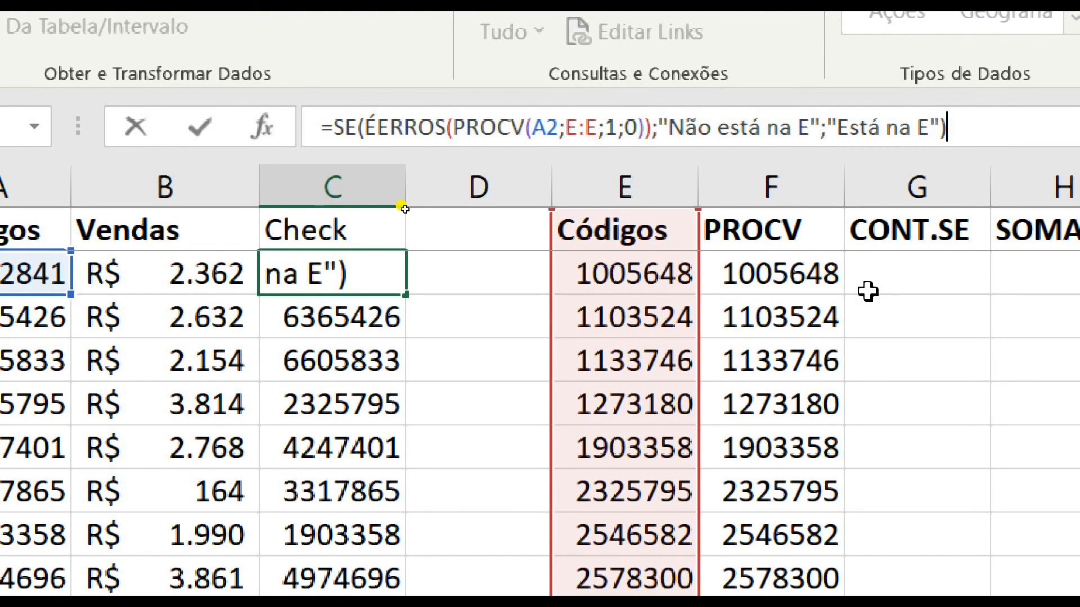
key("Return")
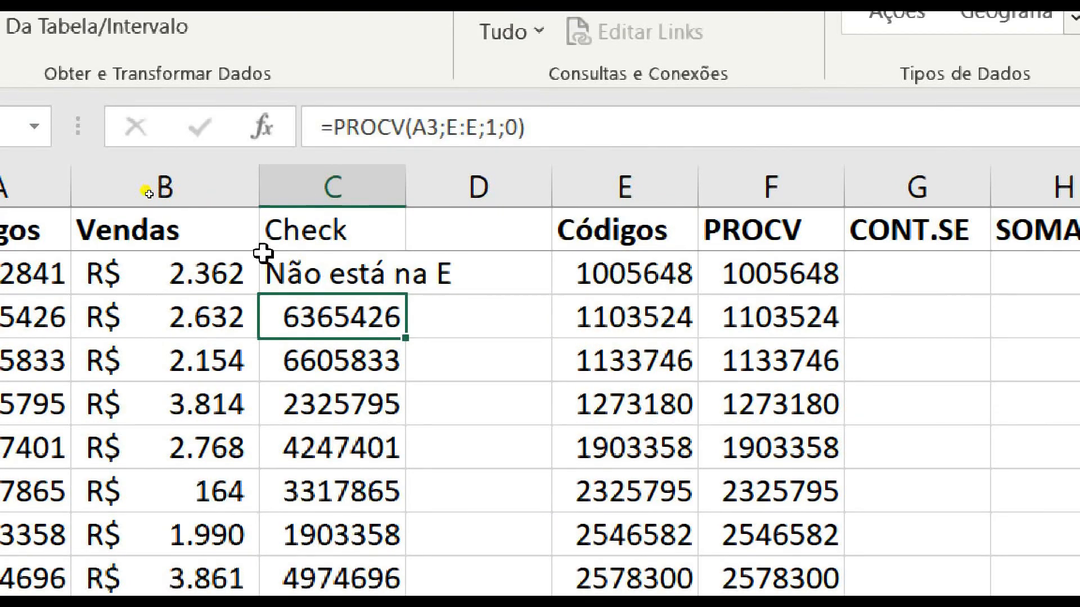
Fill the SE formula from C2 down the Check column and fit the column width to its text
left_click(327, 280)
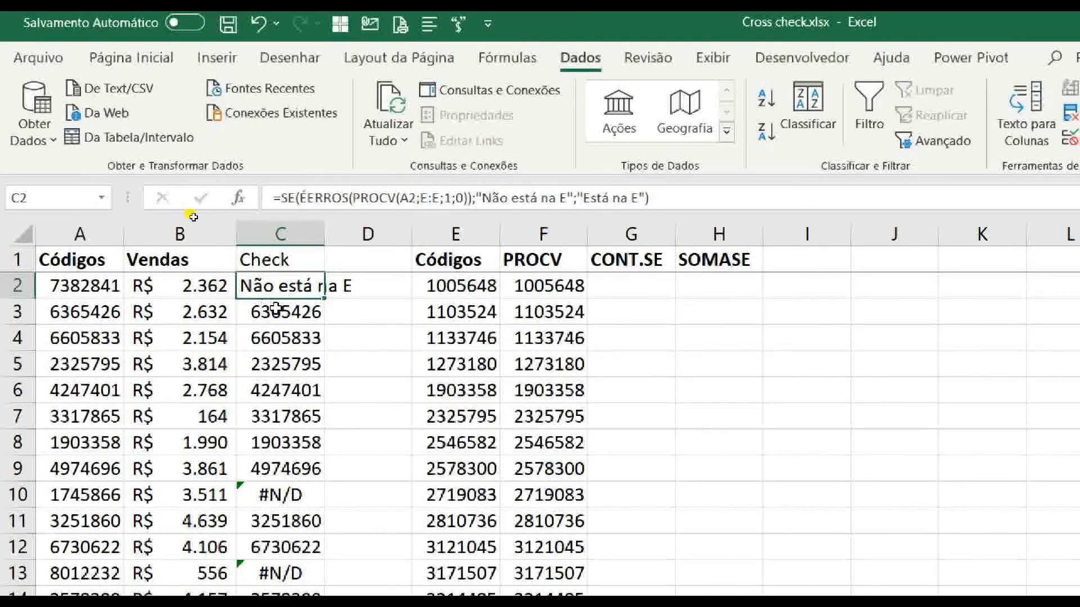
double_click(326, 302)
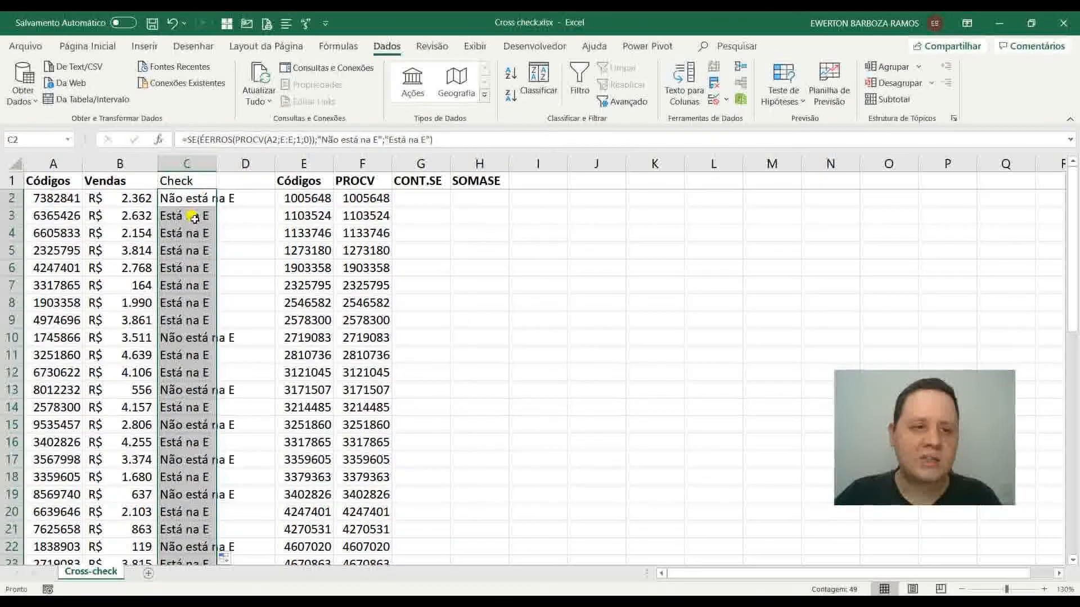
left_click(194, 202)
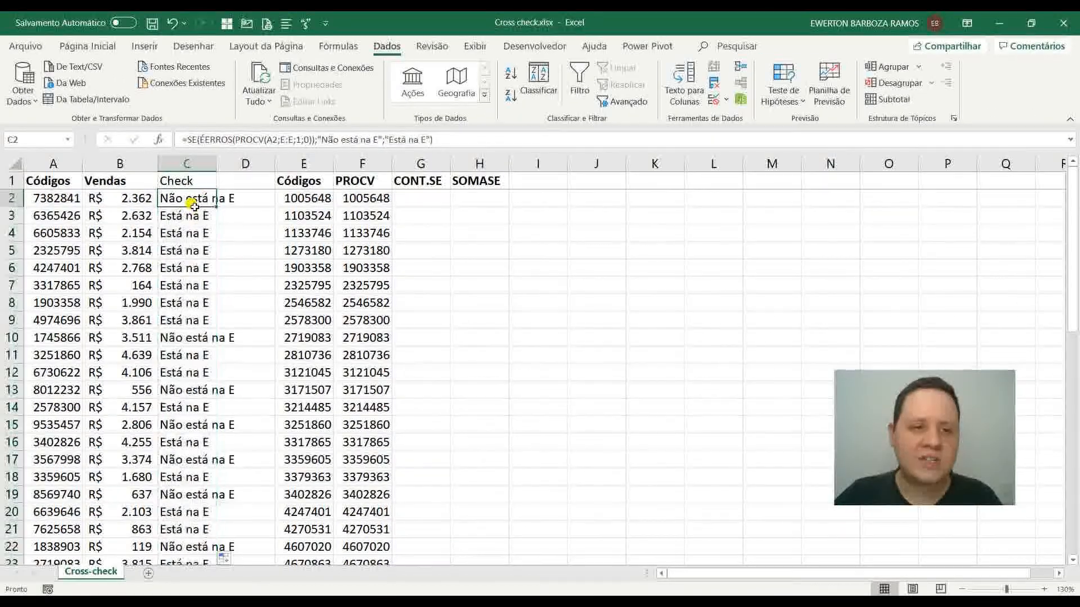
double_click(217, 164)
left_click_drag(204, 204, 199, 229)
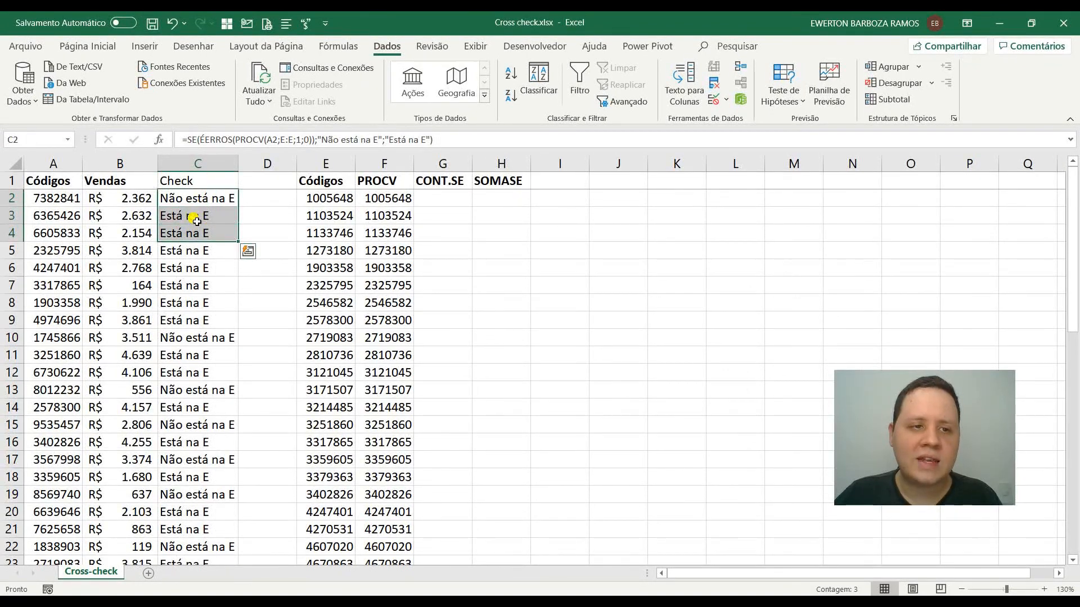
left_click(195, 218)
left_click(191, 336)
Turn on filtering for the first list's headers and open the Check column's filter options
left_click(196, 181)
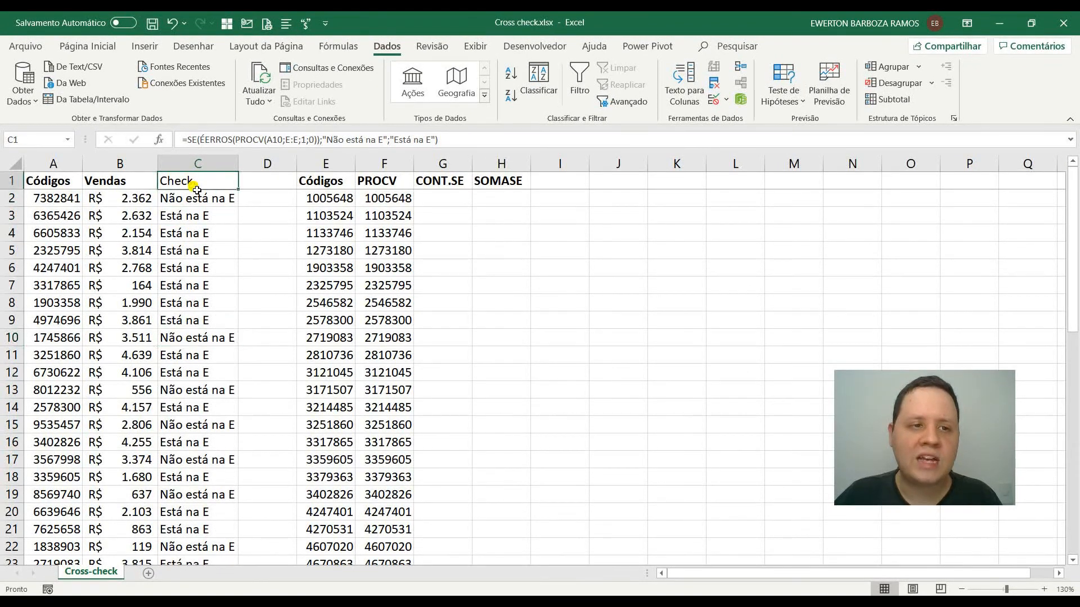
left_click(578, 85)
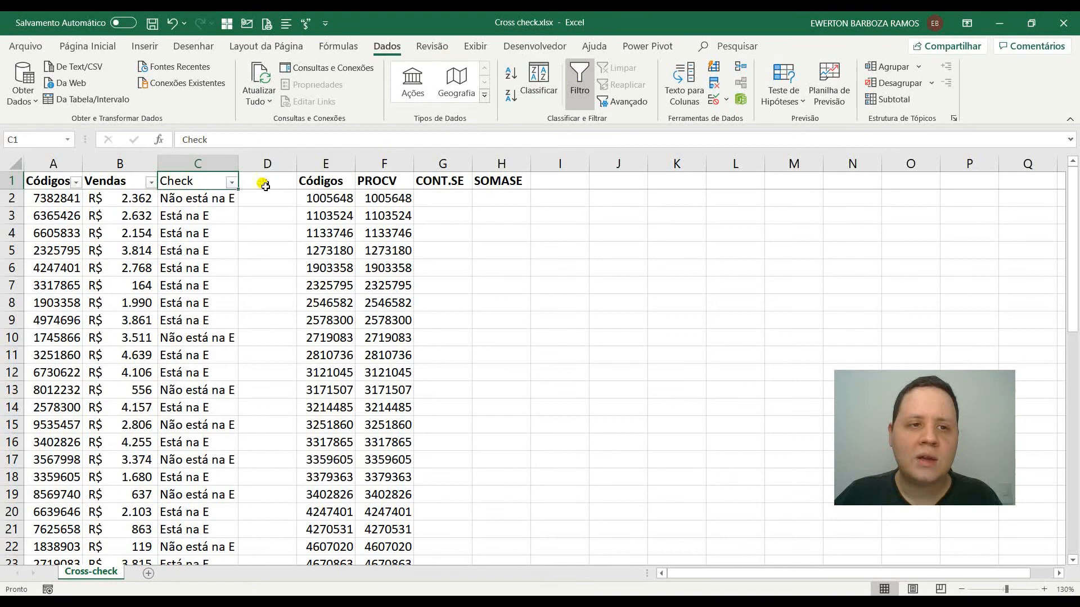
left_click(232, 182)
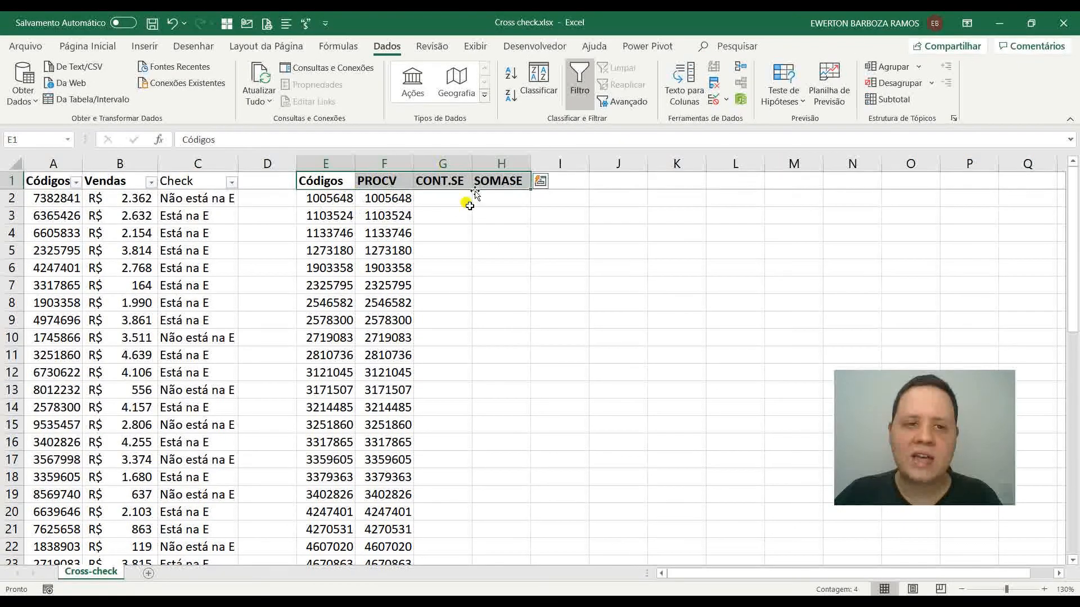
Look through the PROCV column's filter values using a temporary filter on the second list's headers E1:H1
left_click(579, 84)
left_click(579, 85)
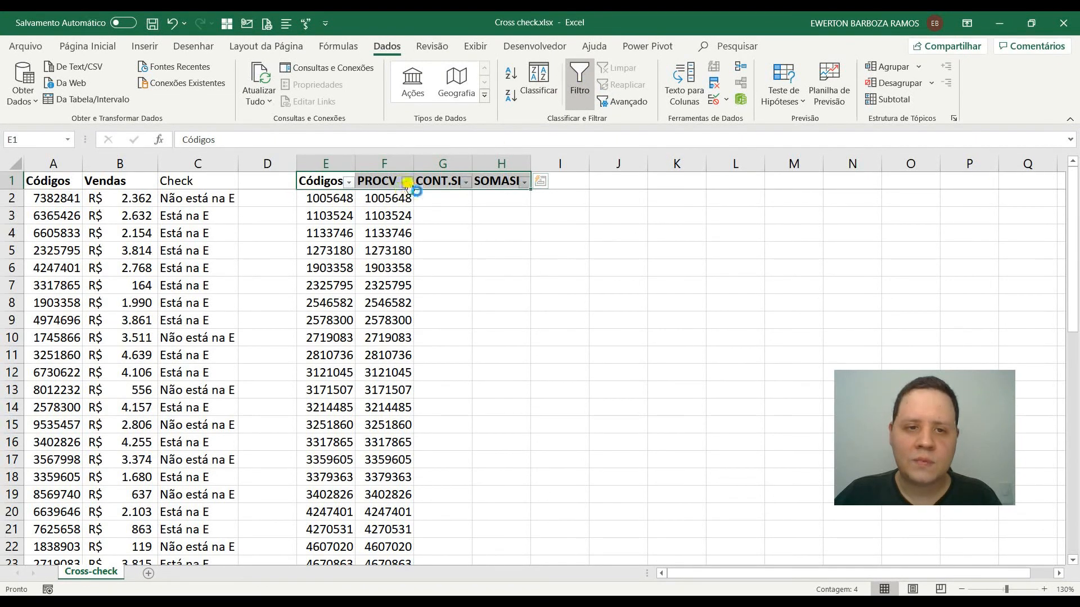
left_click(407, 182)
scroll(315, 332, "down", 3)
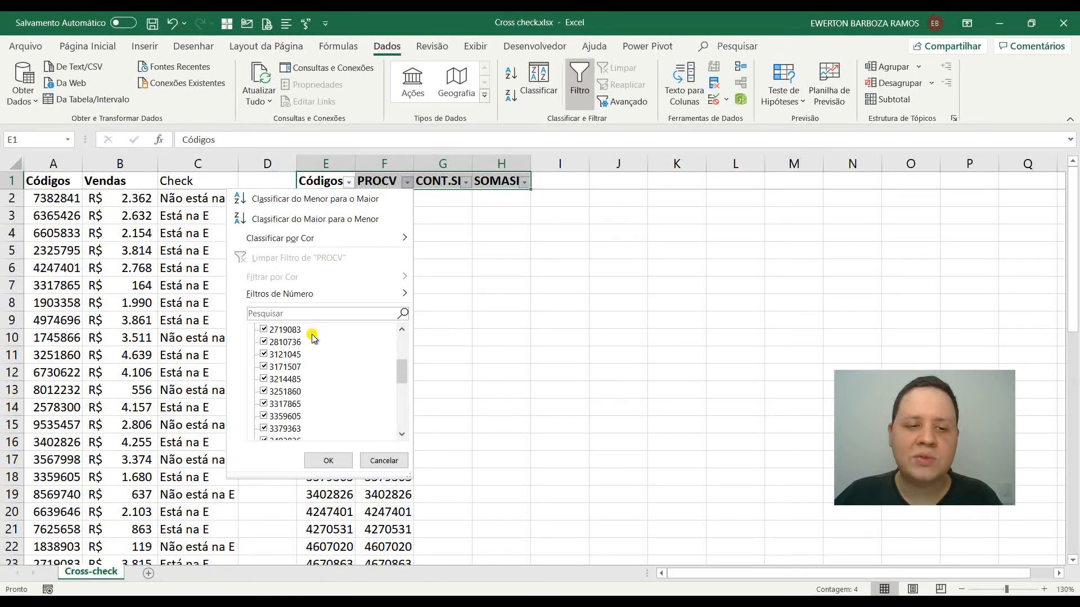
scroll(312, 338, "down", 6)
scroll(282, 418, "up", 4)
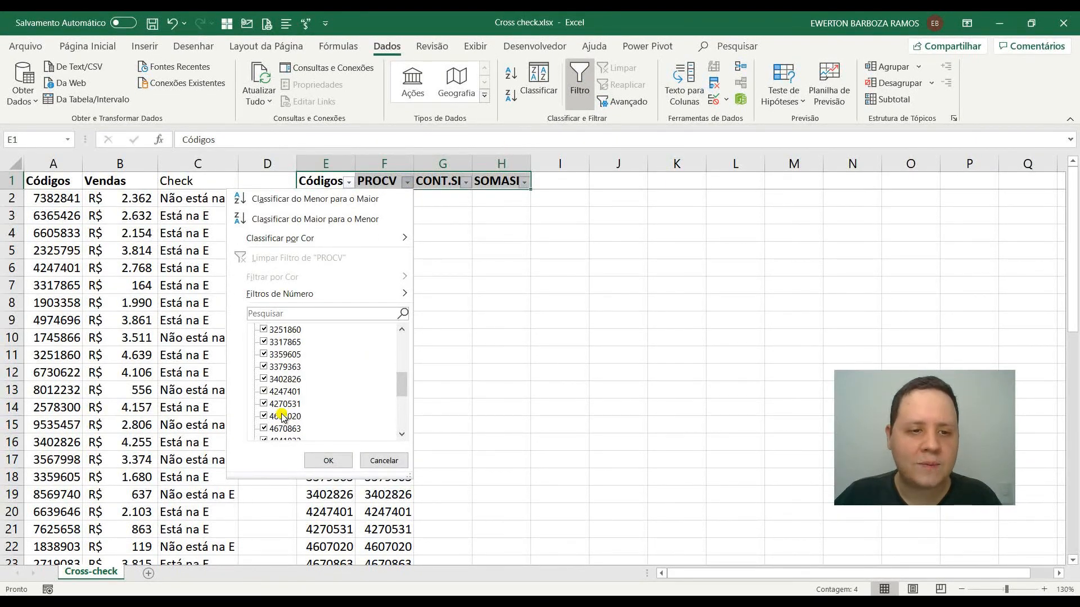
scroll(283, 418, "up", 5)
left_click(329, 461)
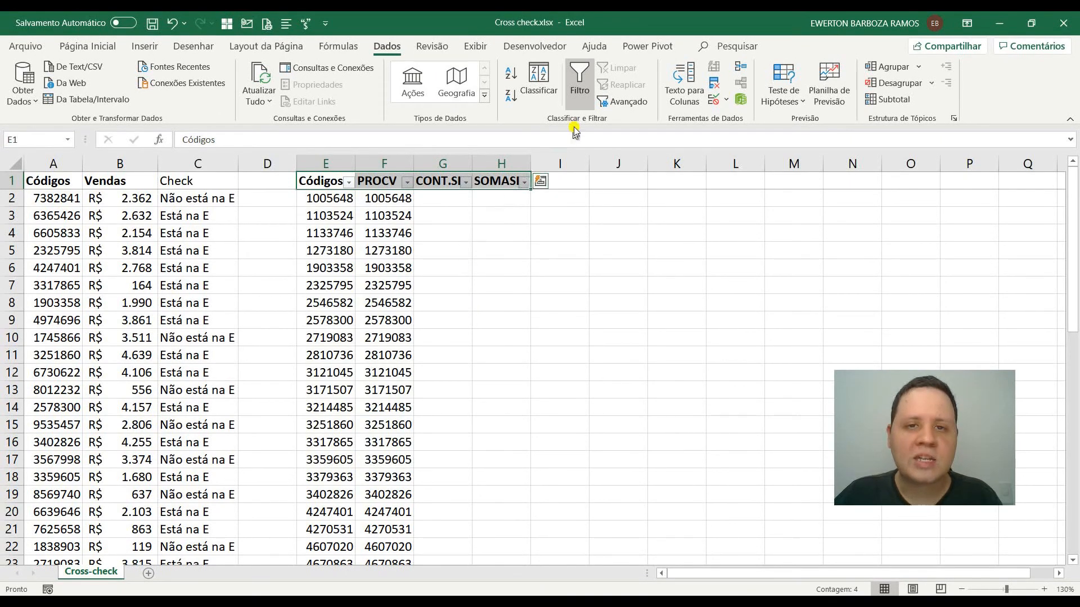
left_click(579, 84)
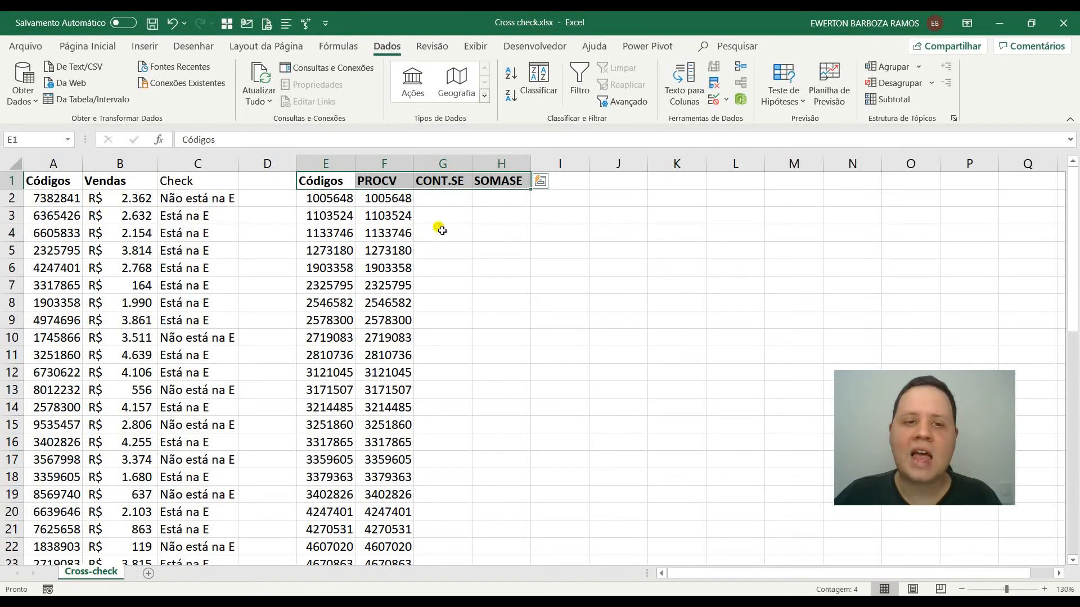
Enter the formula =CONT.SE(A:A;E2) in cell G2 to count the second list's first code in column A
left_click(449, 201)
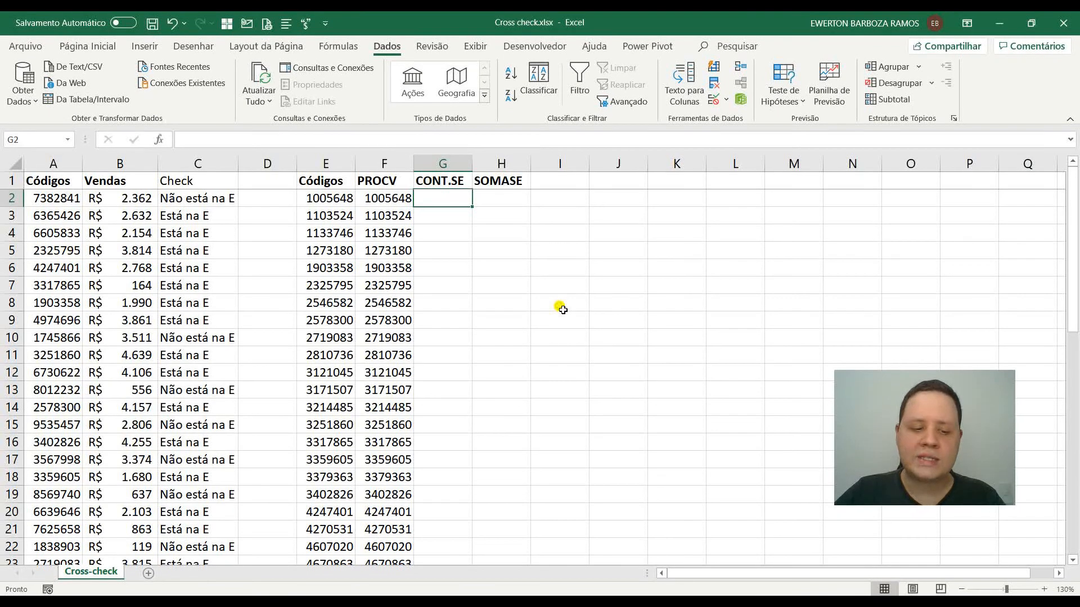
type("=cont")
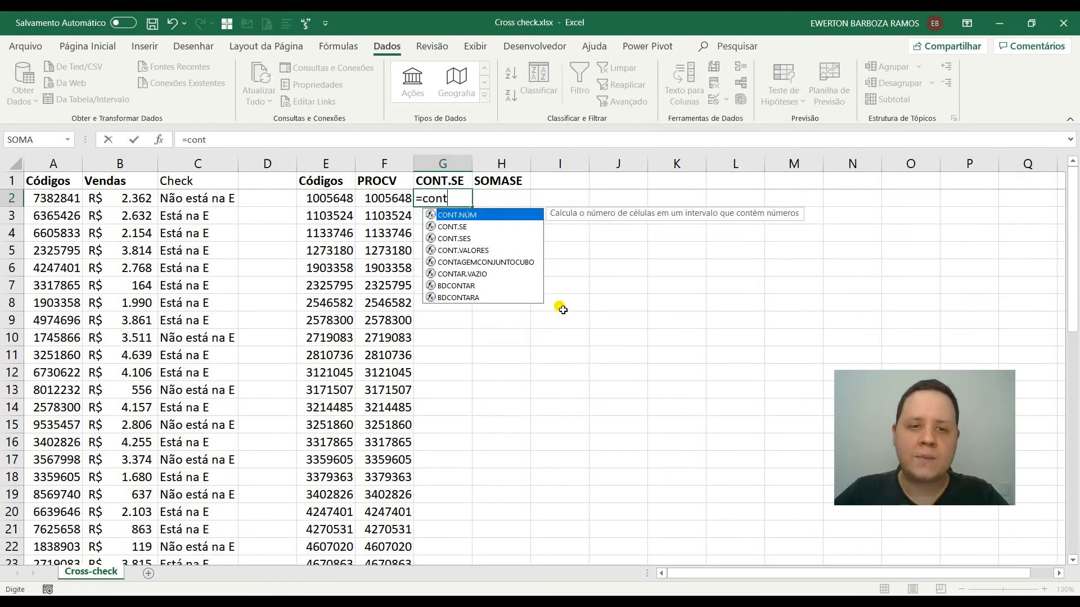
key("Down")
key("Tab")
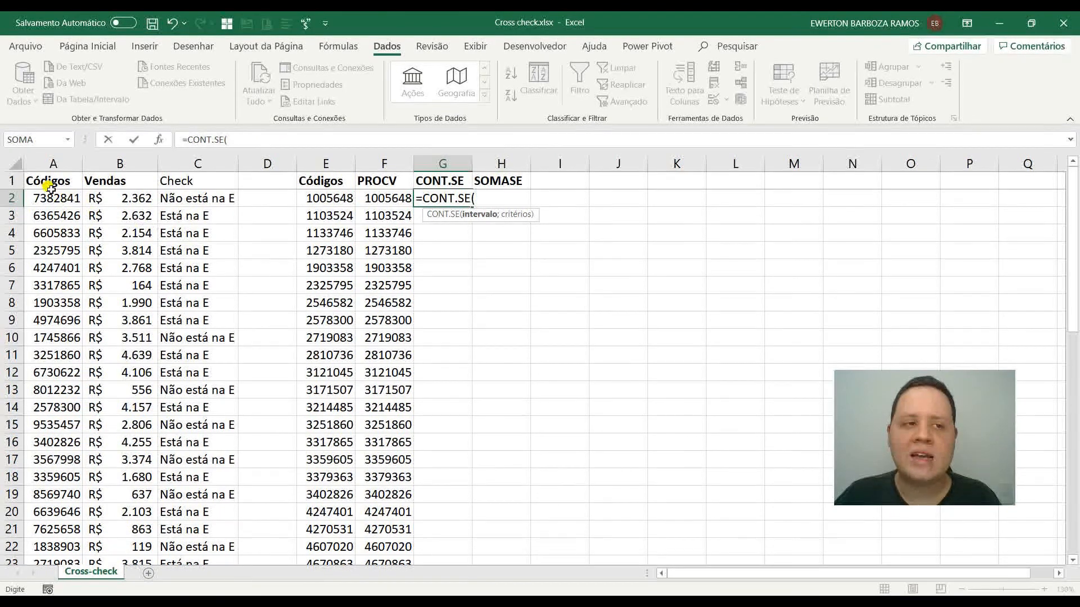
left_click(50, 164)
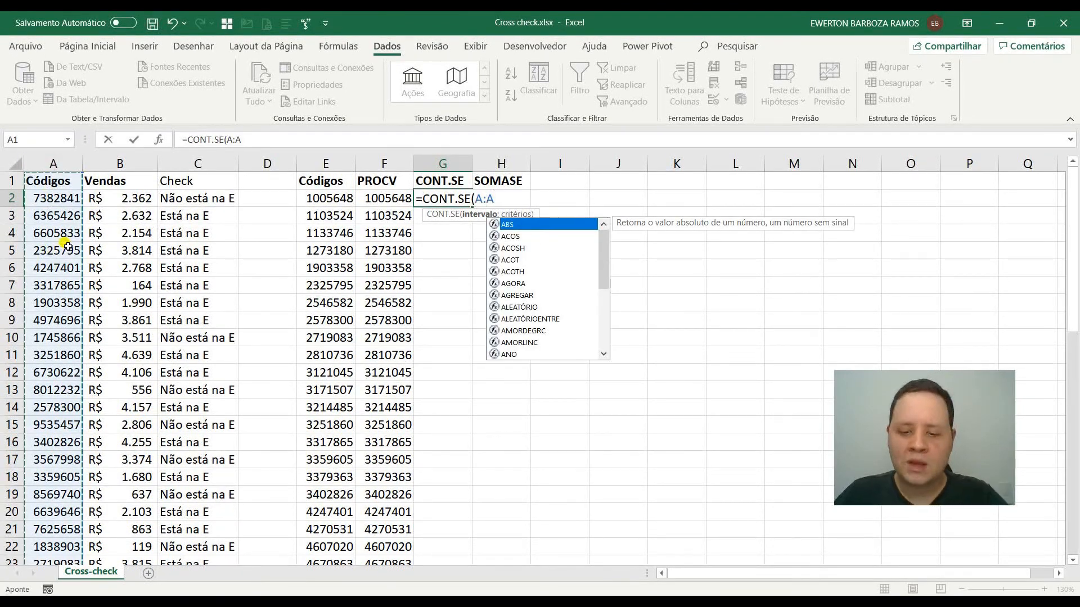
type(";")
left_click(345, 199)
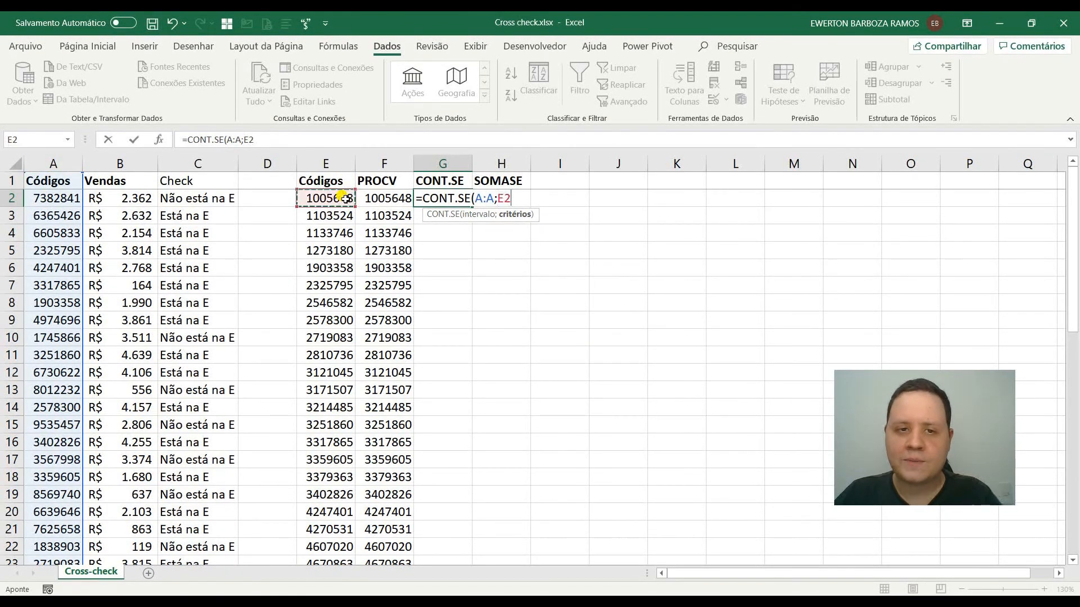
key("Return")
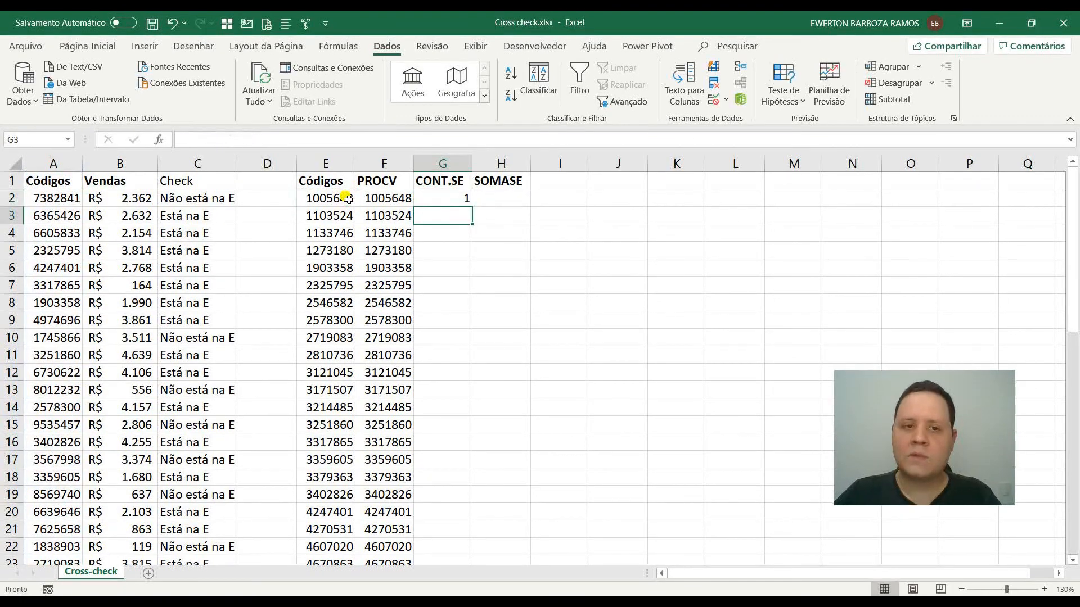
Fill the CONT.SE formula from G2 down column G for every code in column E and check the filled rows
left_click(466, 200)
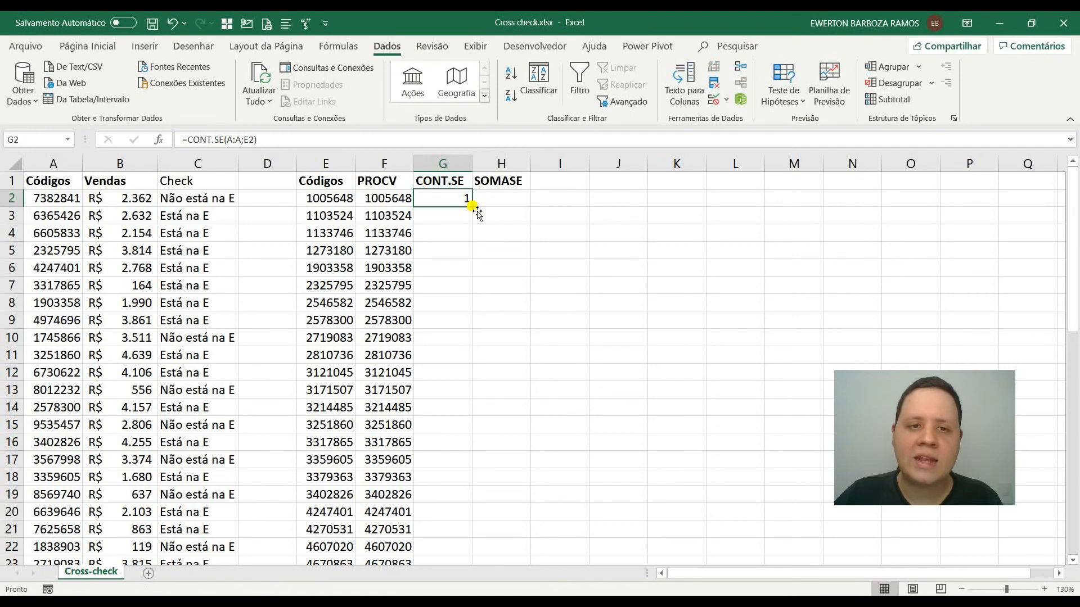
double_click(472, 207)
left_click_drag(465, 200, 443, 356)
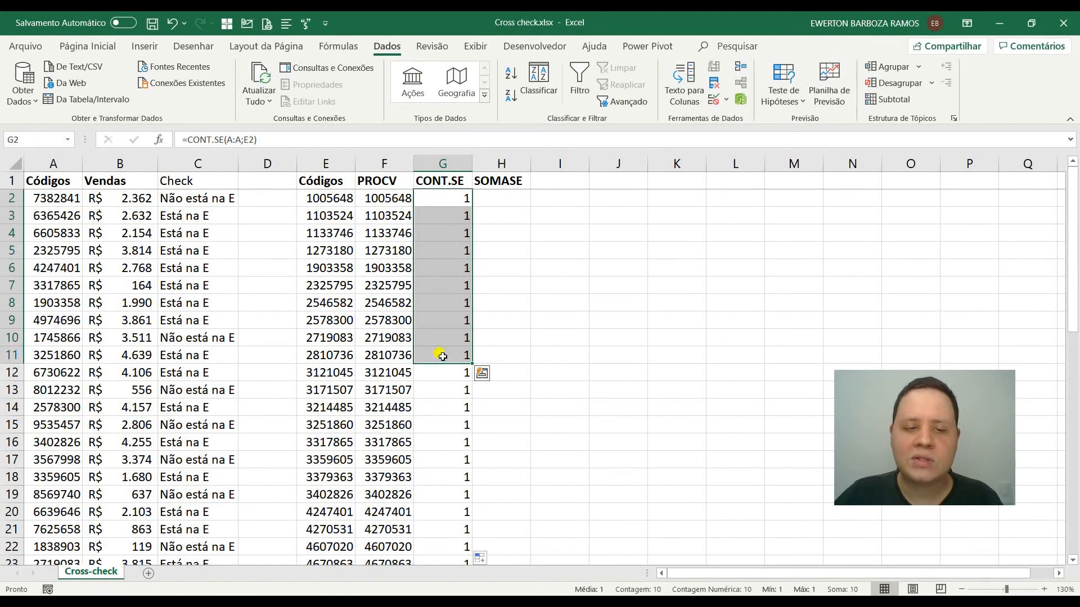
scroll(442, 356, "down", 7)
left_click_drag(448, 410, 451, 217)
scroll(450, 230, "up", 7)
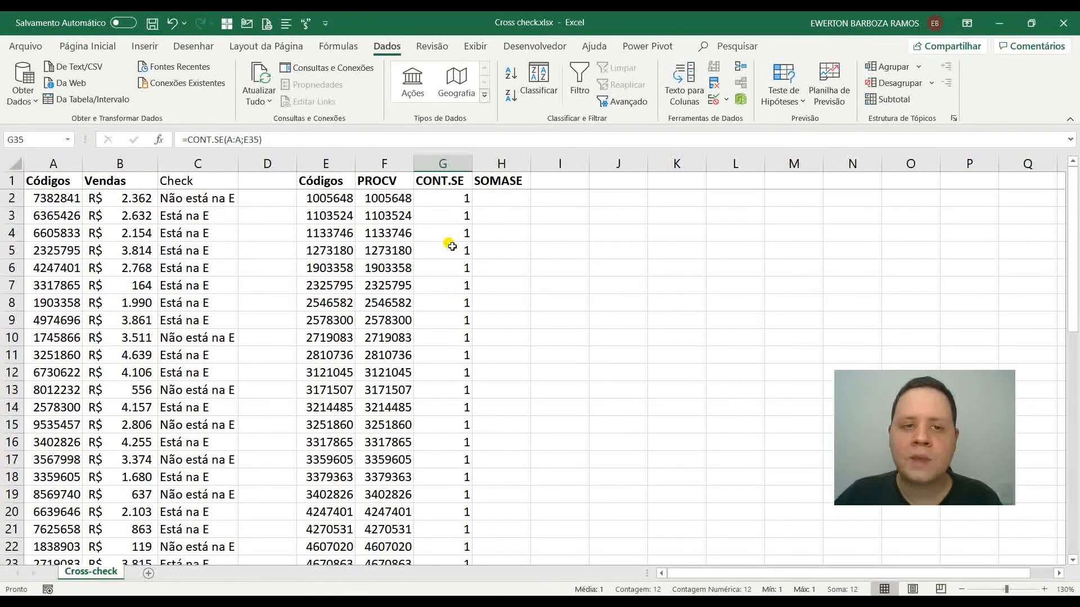
Insert a new column before column D and title it "Cont.se check" in D1
left_click(374, 236)
right_click(263, 163)
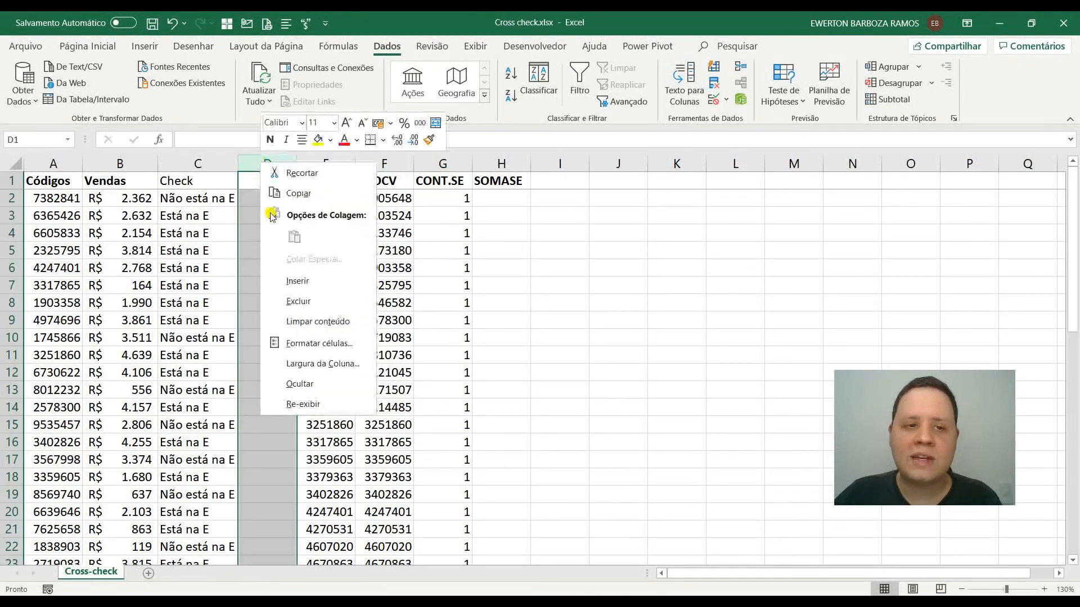
left_click(298, 282)
left_click(288, 185)
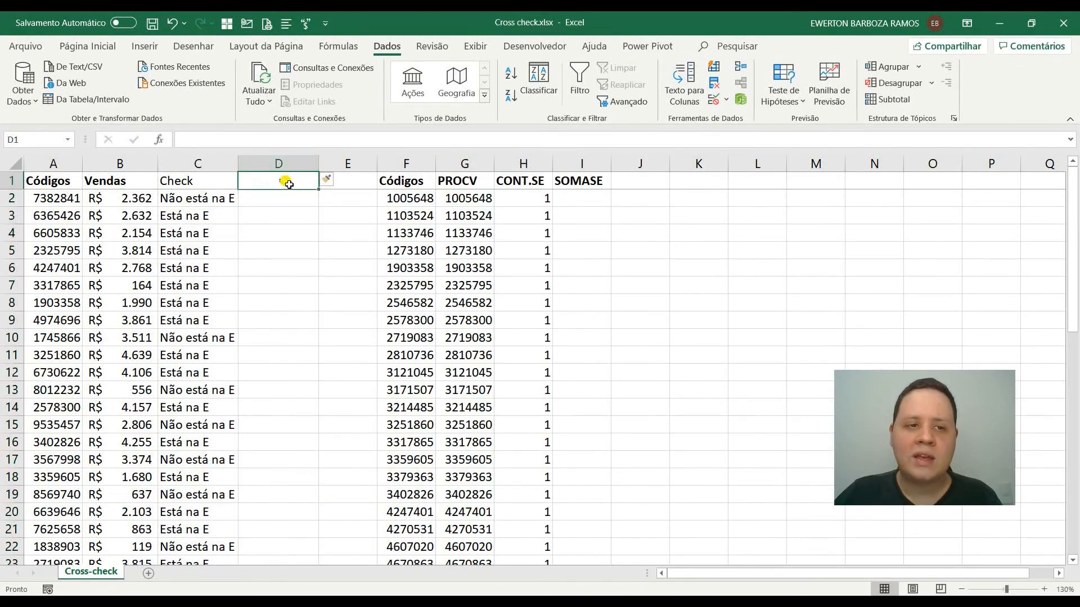
type("Cont.se")
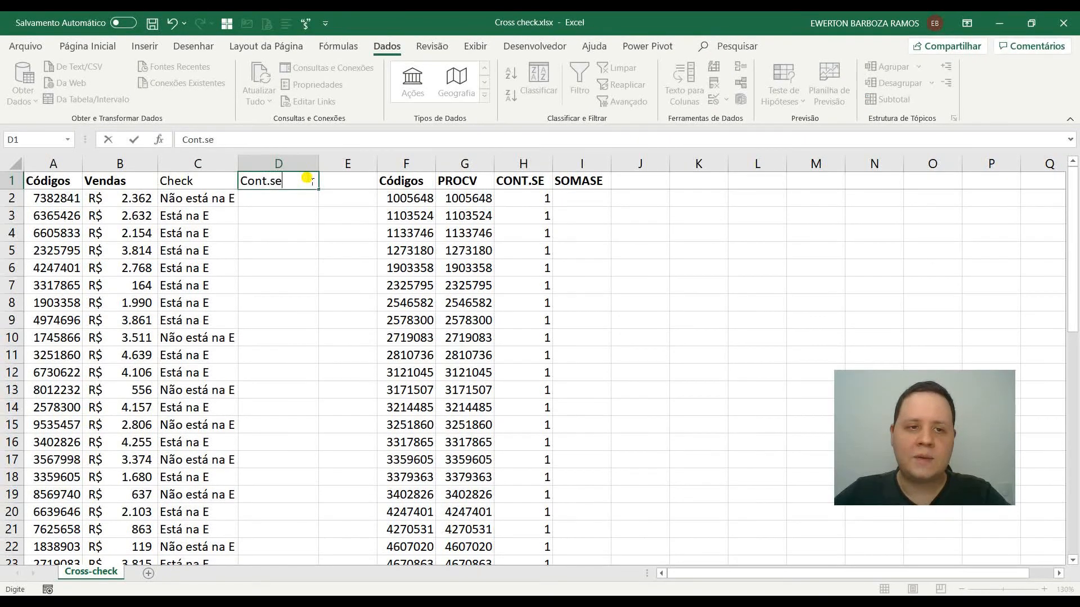
type(" check")
key("Return")
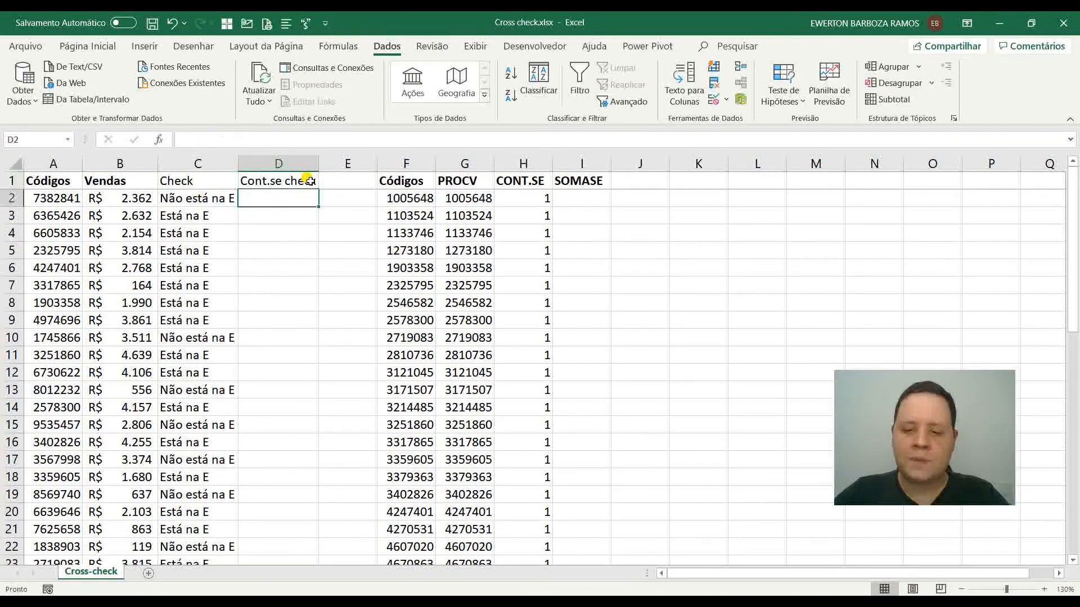
Enter the formula =CONT.SE(F:F;A2) in D2 to count the first list's first code in column F
type("=cont")
key("Tab")
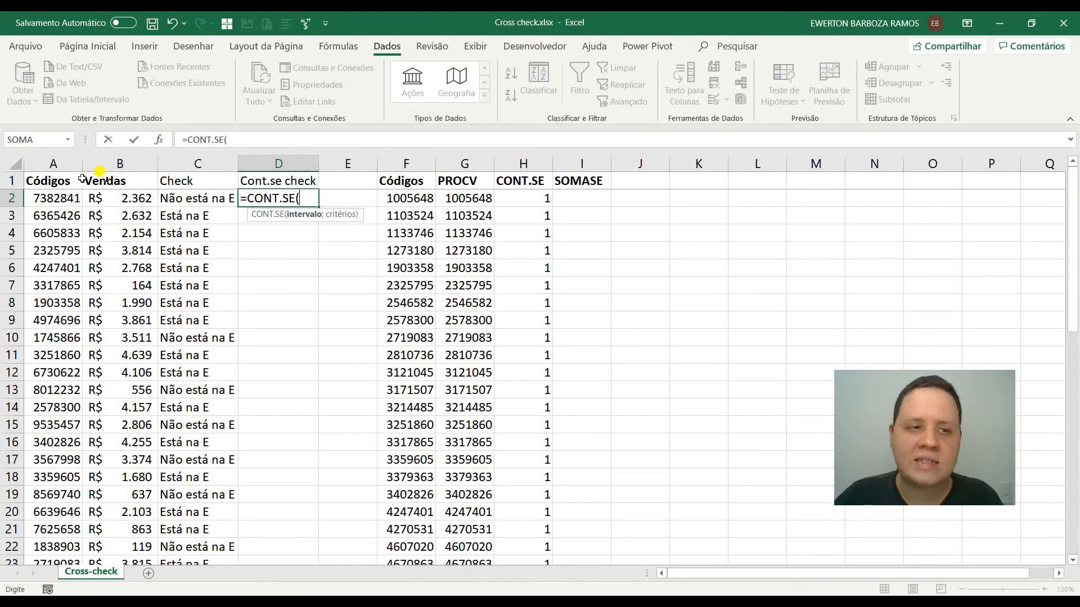
left_click(428, 169)
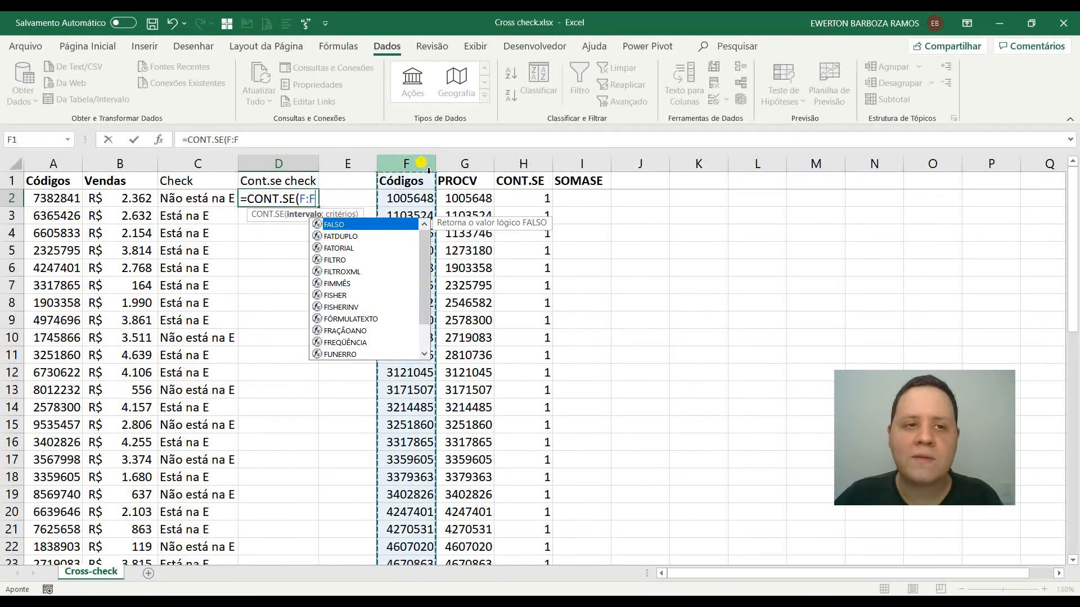
type(";")
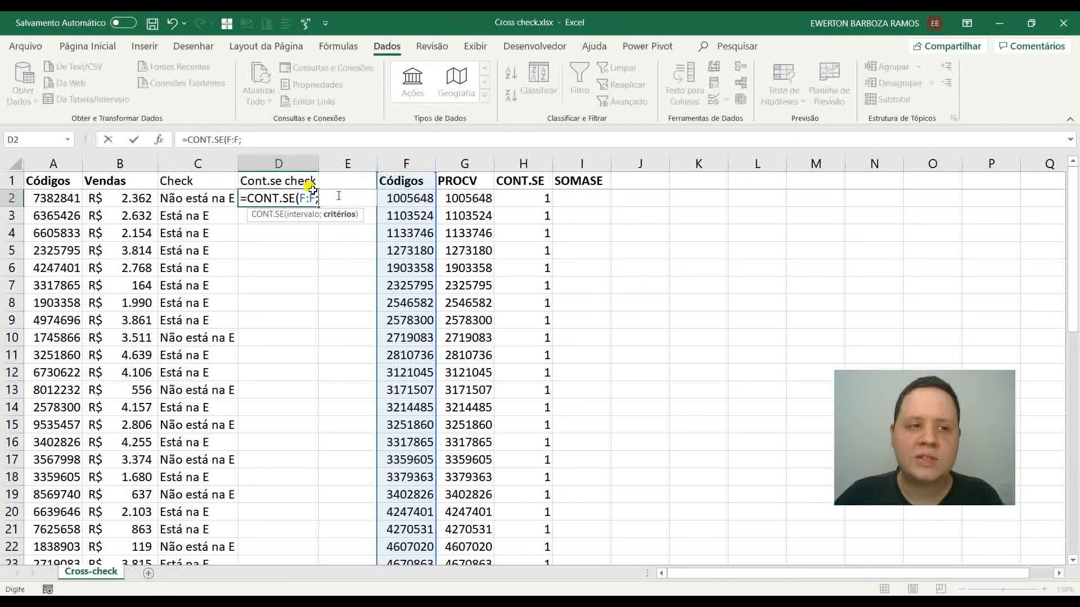
left_click(59, 202)
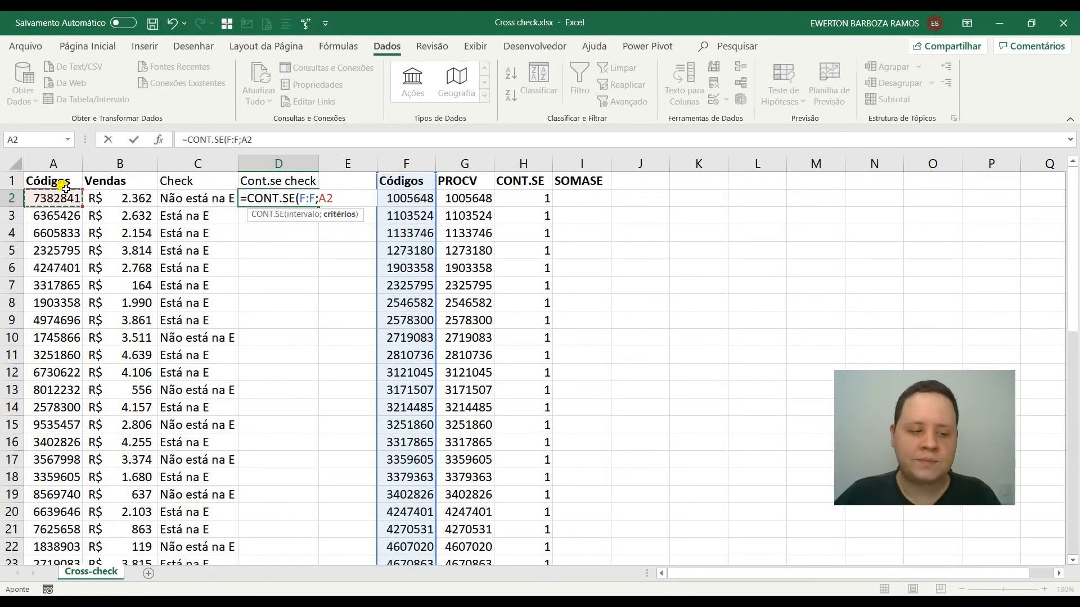
type(")")
key("Return")
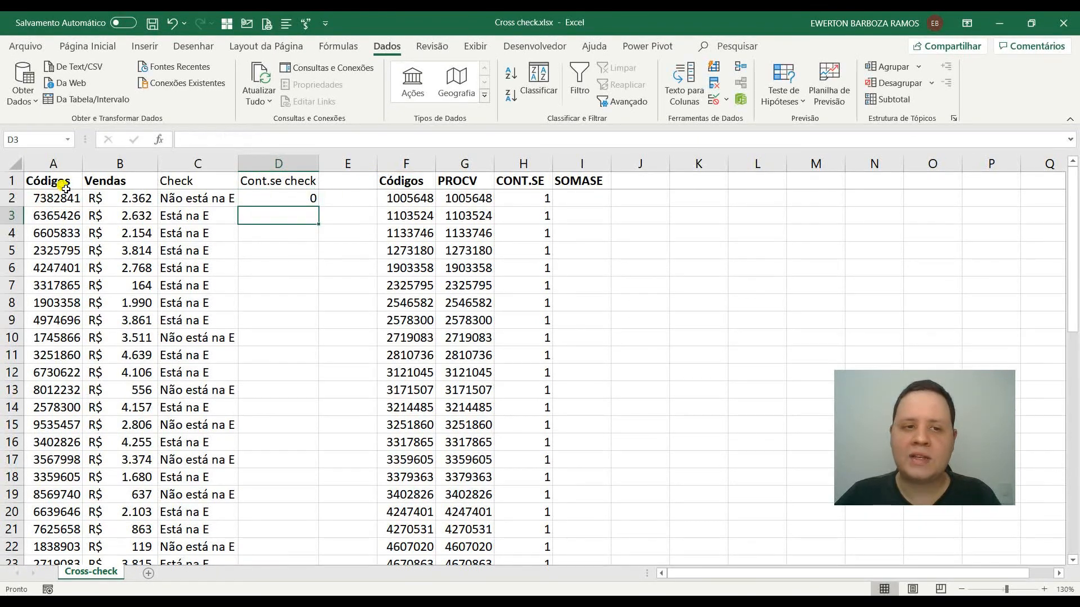
Fill the CONT.SE formula from D2 down column D for every code in column A and check the filled counts
key("Up")
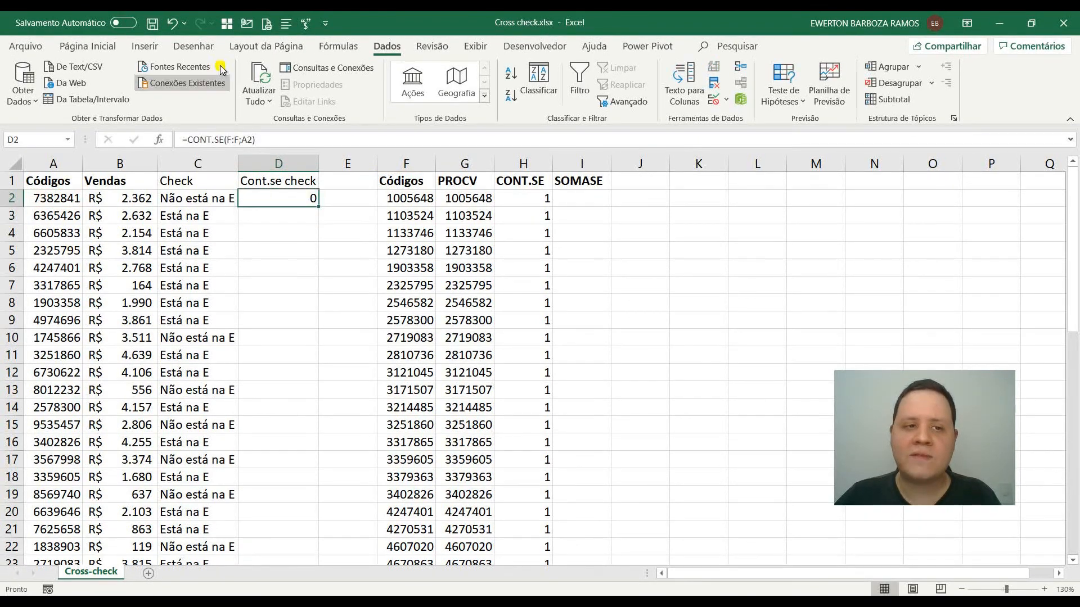
double_click(318, 207)
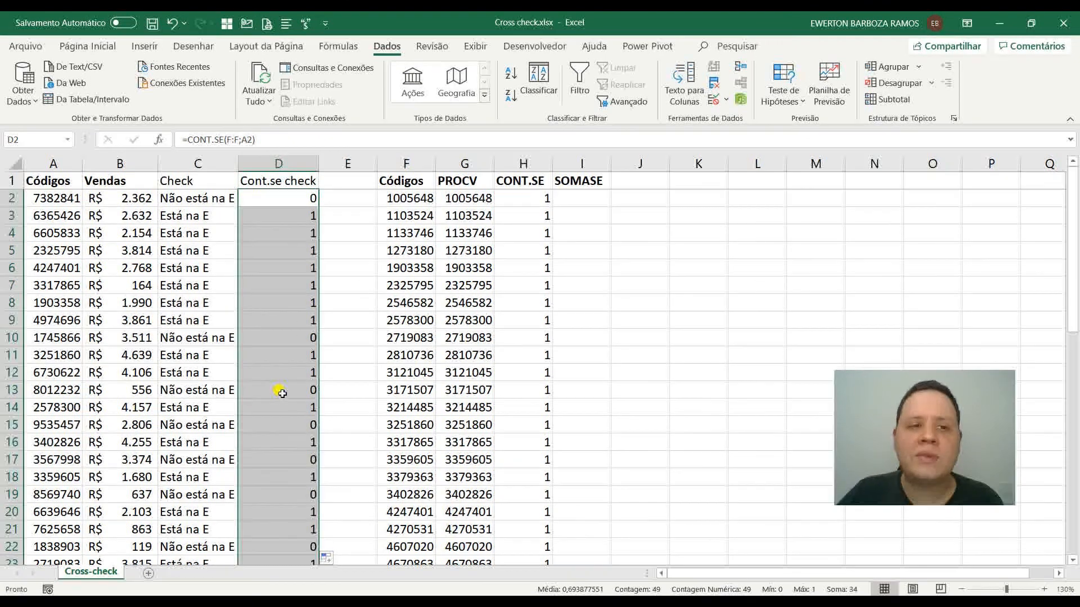
left_click(305, 198)
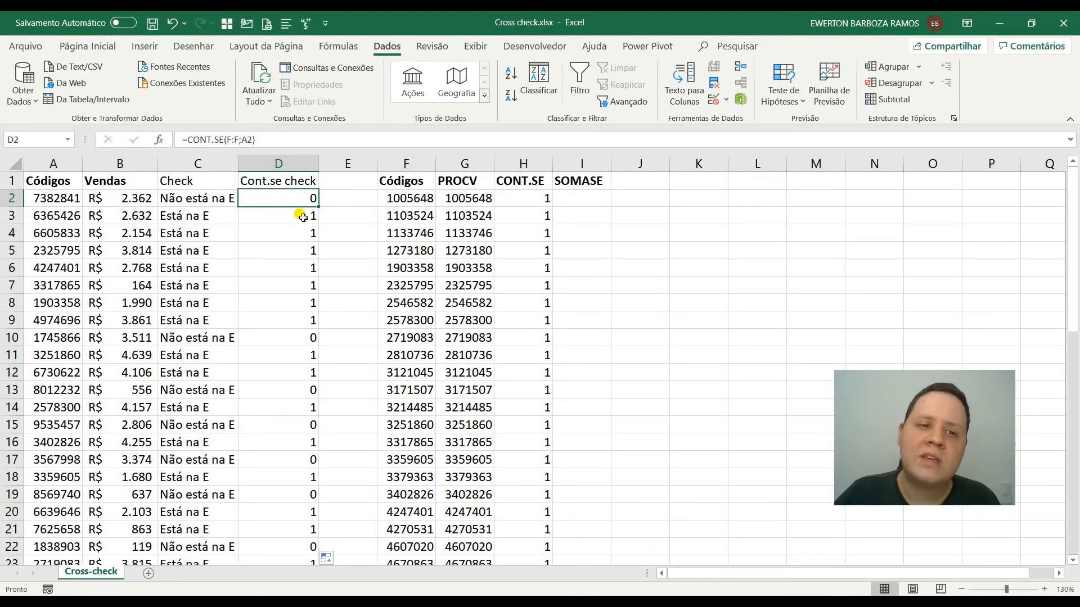
left_click_drag(303, 217, 294, 326)
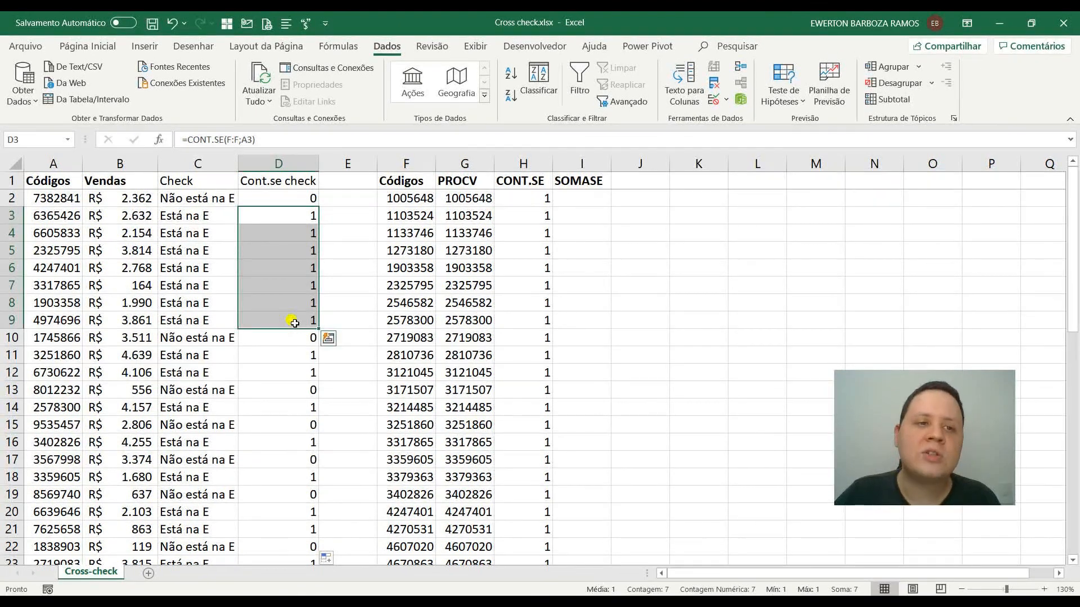
left_click(287, 196)
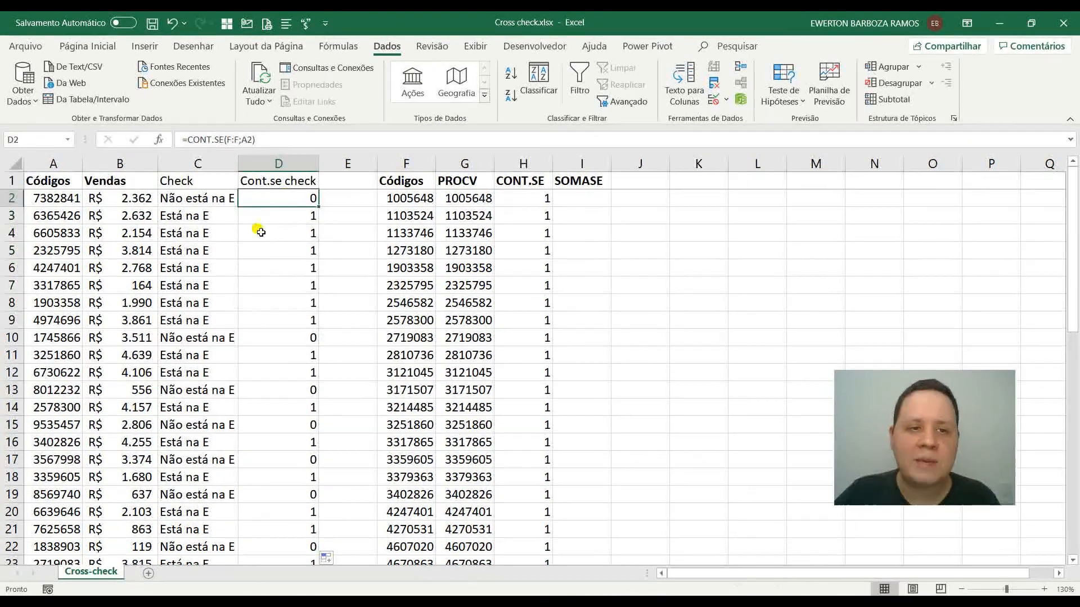
Wrap the count in D2 in a text test: =SE(CONT.SE(F:F;A2)>0;"Está na E";"Não está na E")
left_click(189, 139)
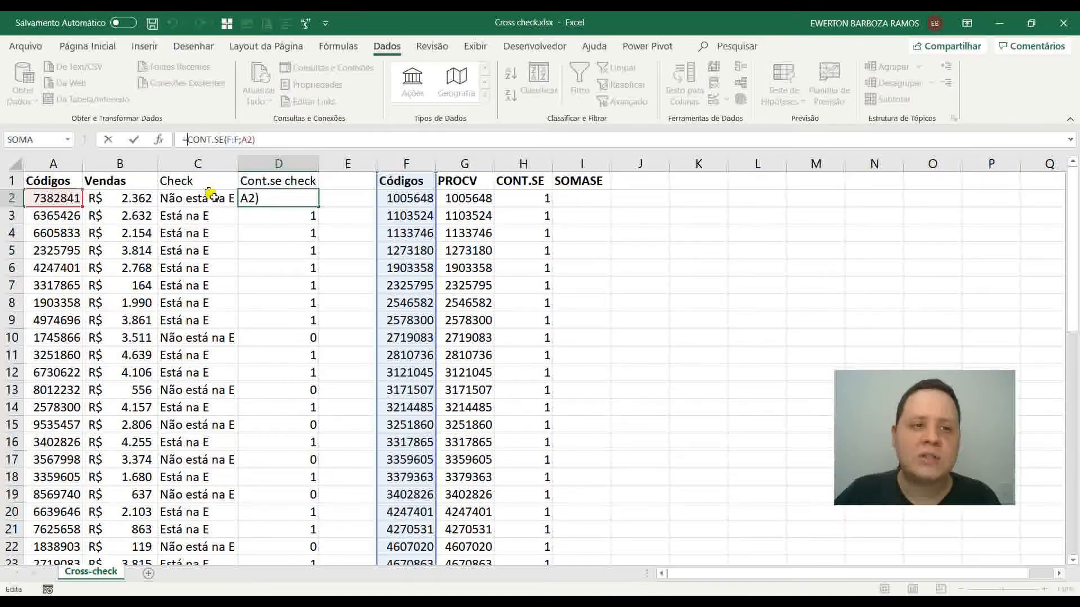
type("se")
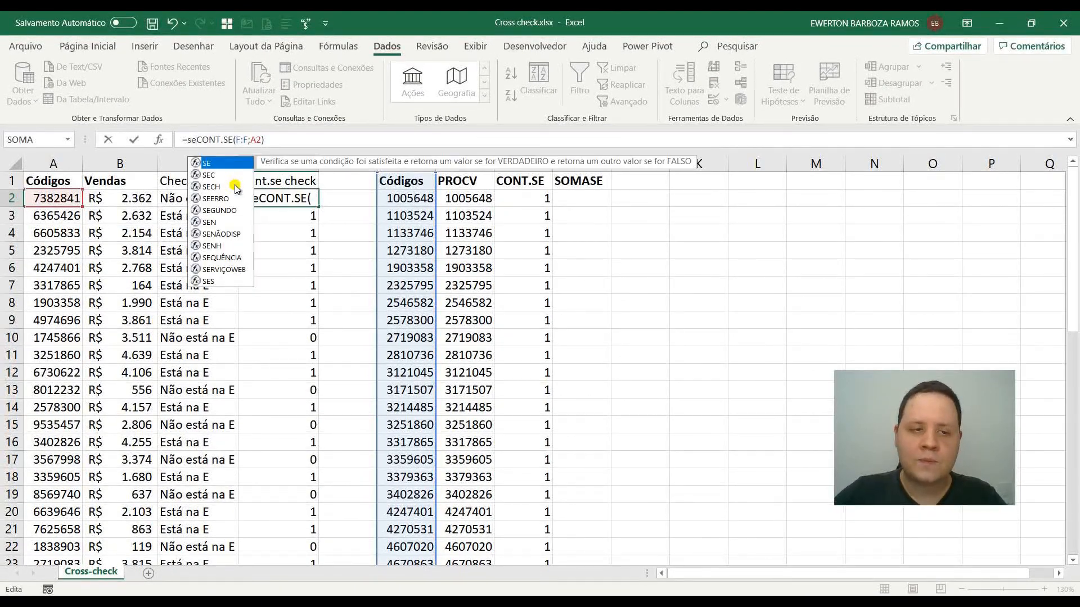
type("(")
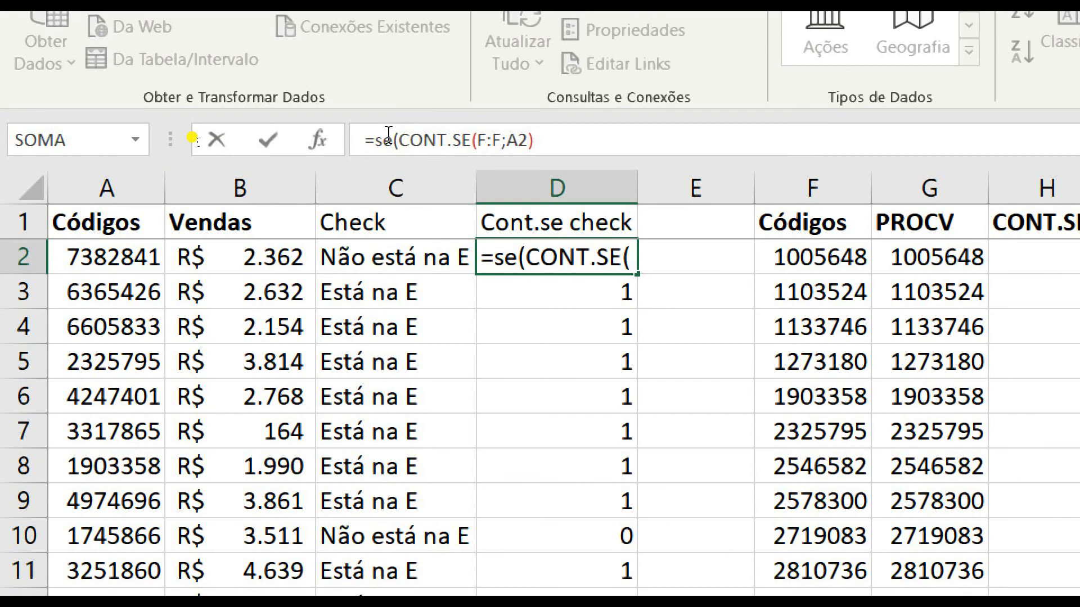
left_click(568, 138)
type(">")
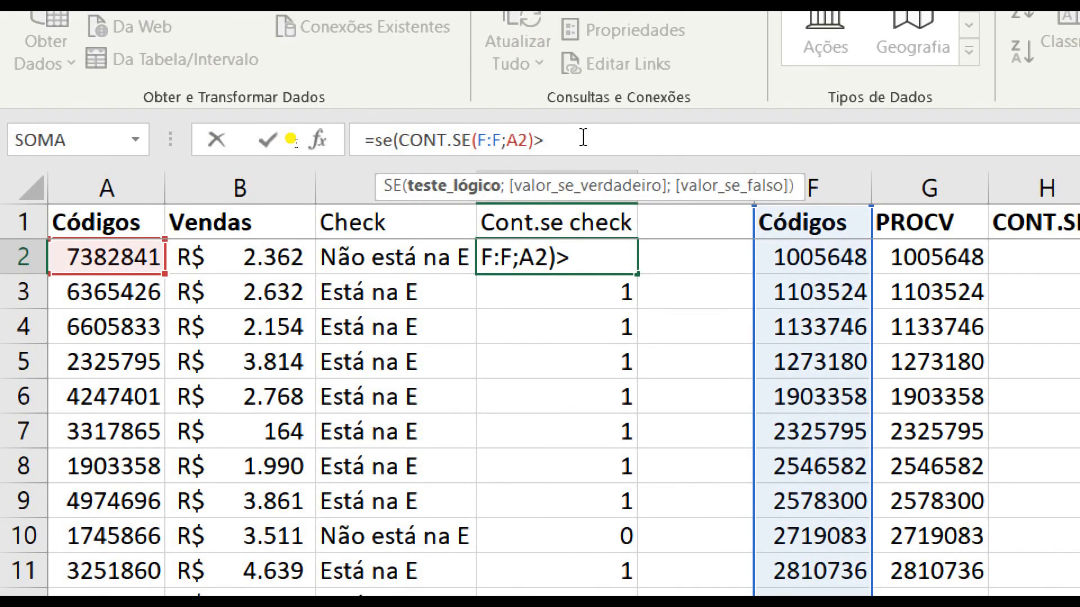
type("0")
type(";\"Es")
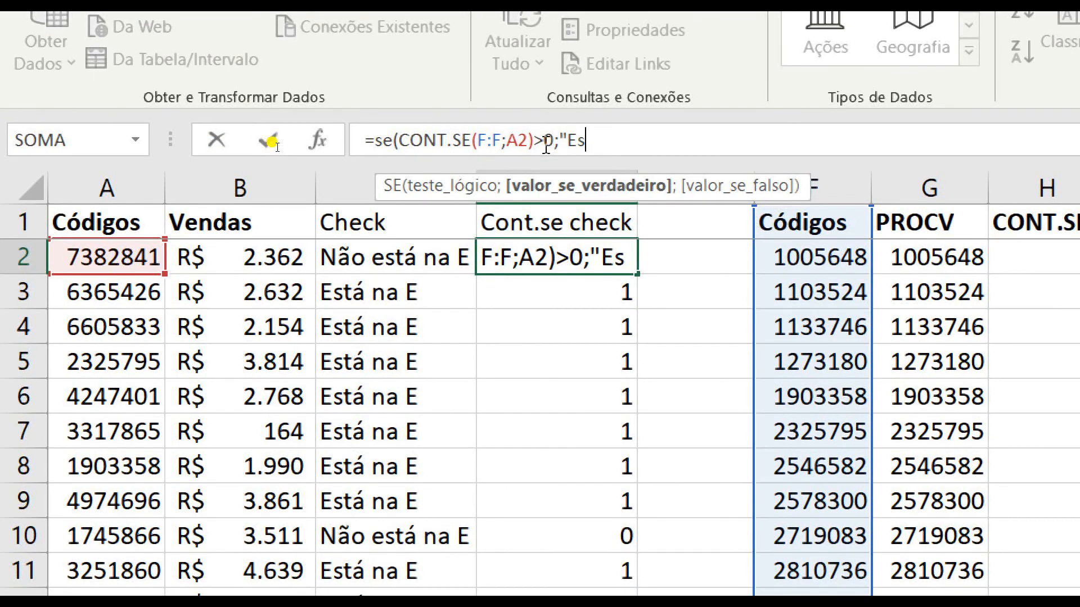
type("tá na E\"")
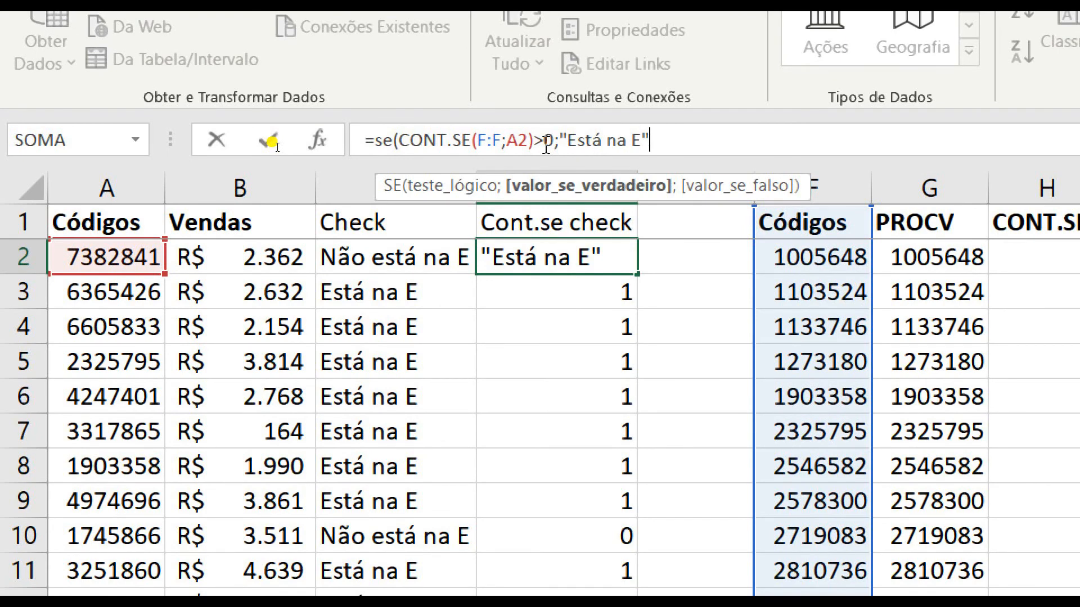
type(";\"Não es")
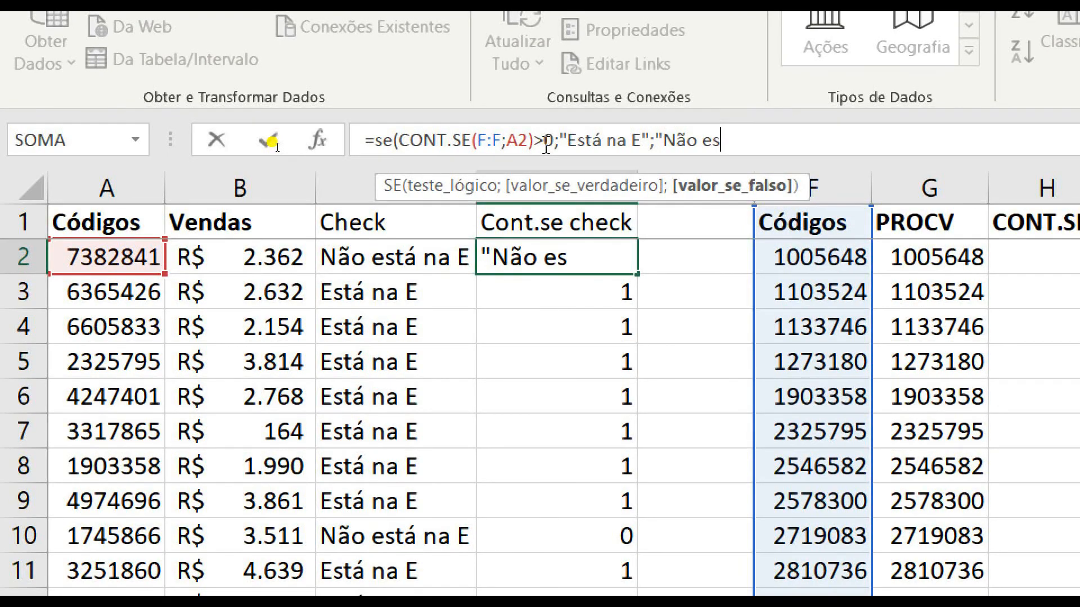
type("tá na E")
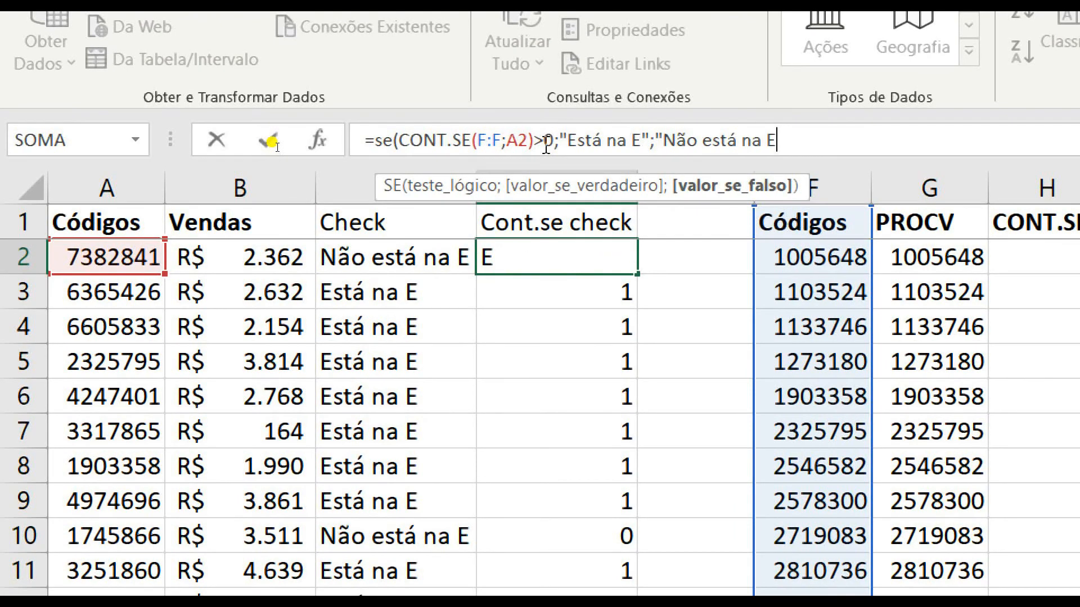
type("\")")
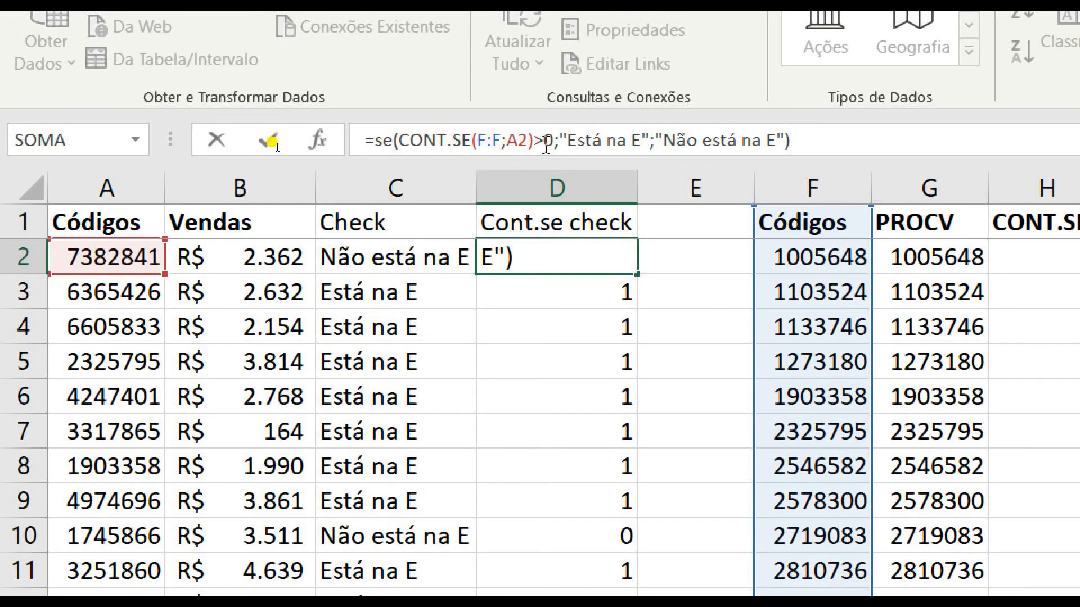
key("Return")
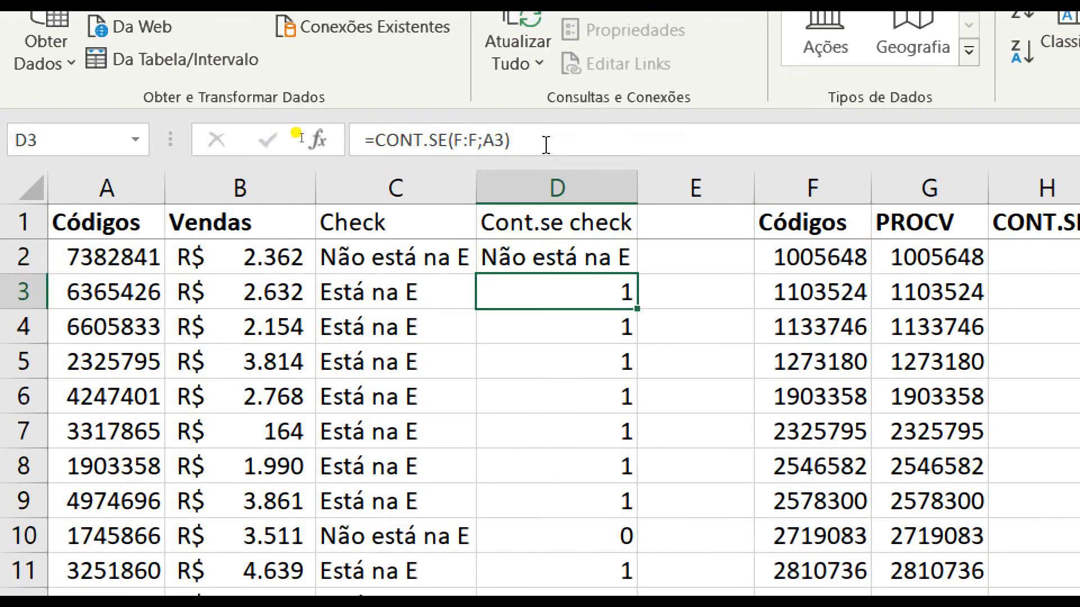
Fill the SE formula from D2 down the Cont.se check column and compare its results with the Check column
left_click(598, 254)
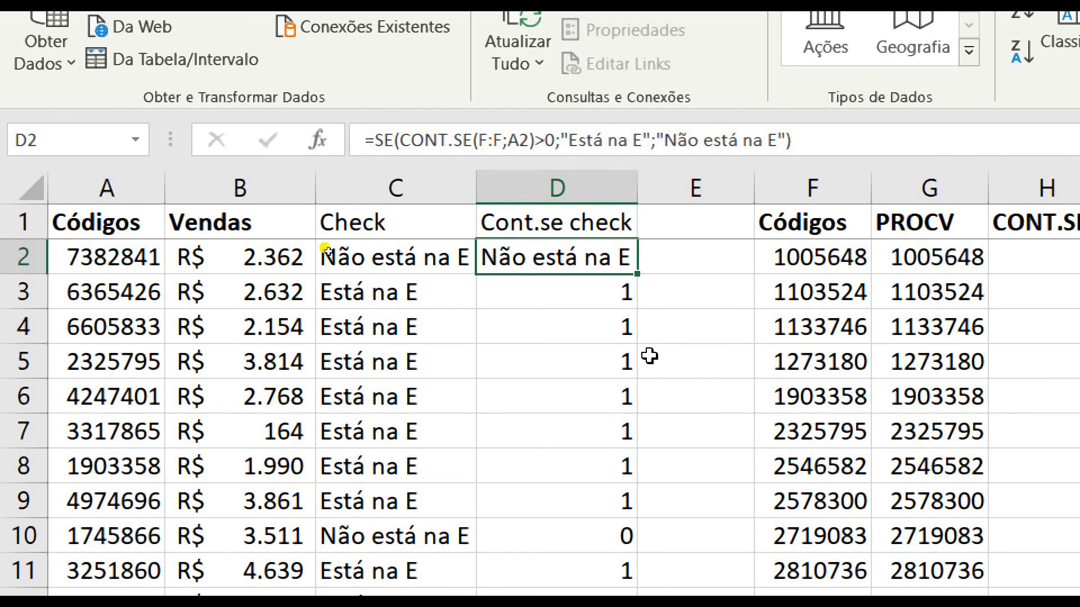
double_click(635, 275)
left_click_drag(556, 292, 517, 537)
left_click(393, 539)
left_click(495, 534)
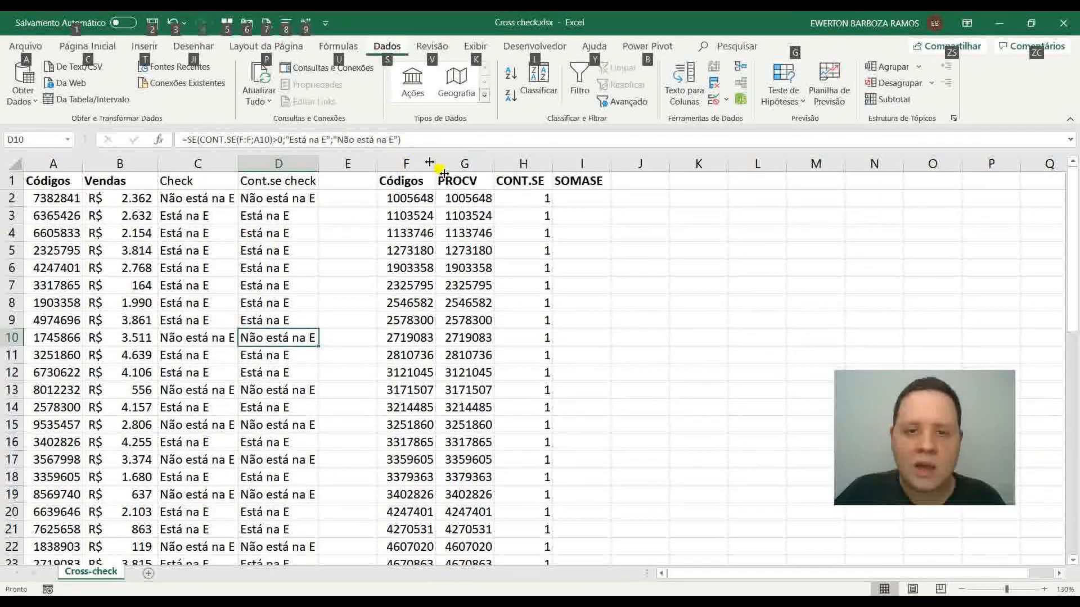
Insert a blank column at E beside Cont.se check and another between the PROCV and CONT.SE columns
left_click(546, 189)
left_click(357, 164)
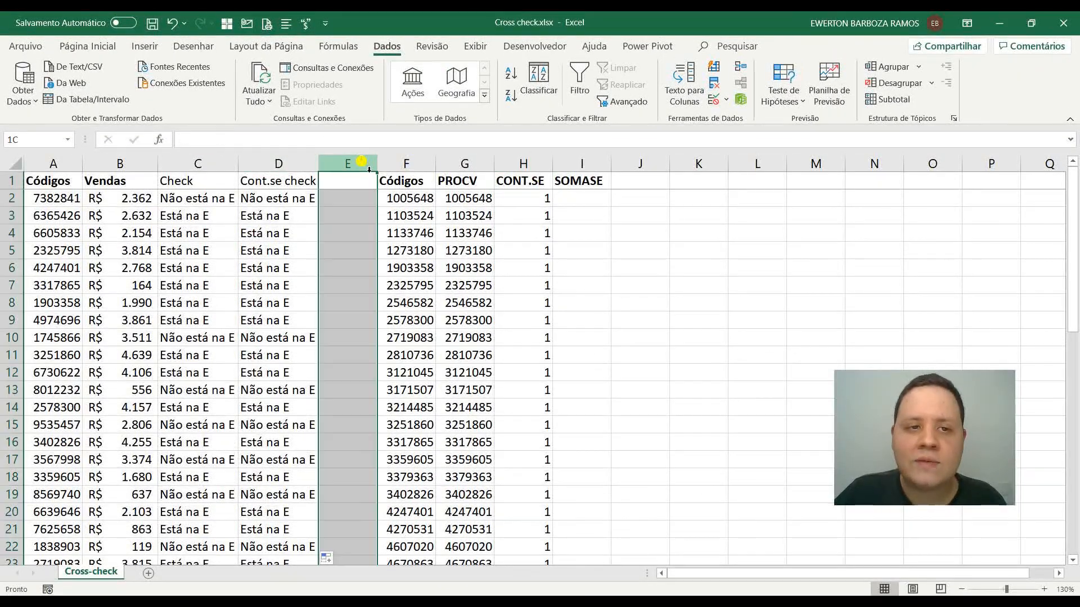
right_click(362, 163)
left_click(399, 280)
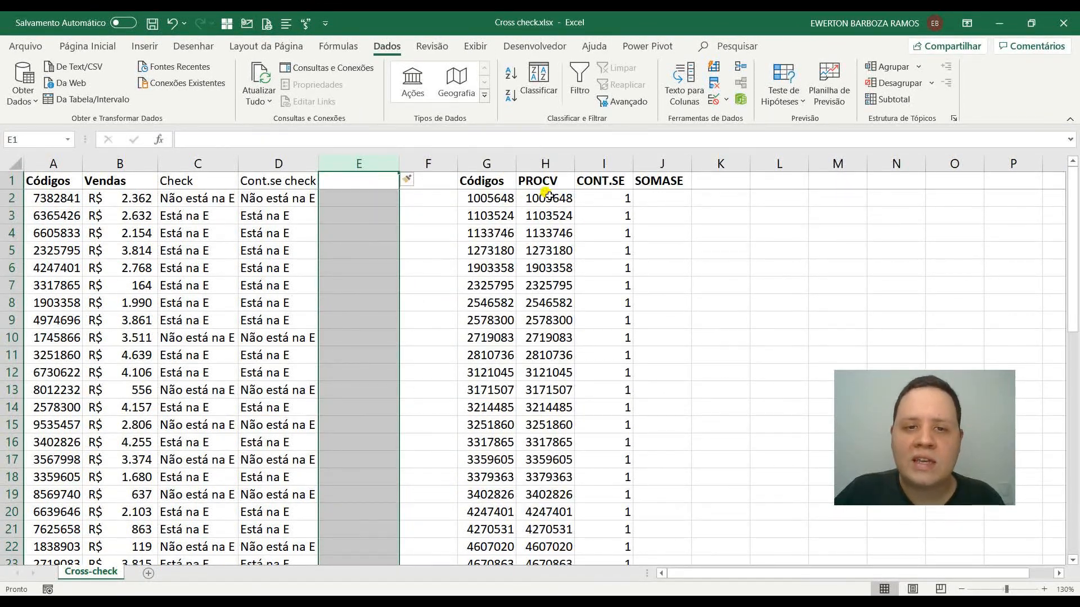
left_click(604, 164)
right_click(604, 166)
left_click(628, 279)
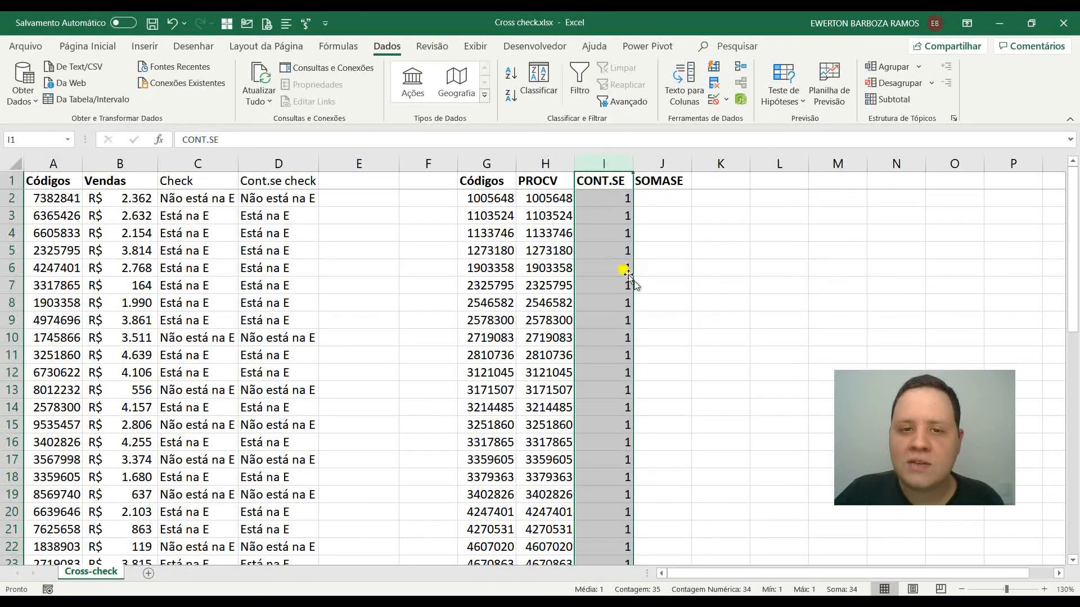
Enter =ALEATÓRIOENTRE(500;5000) in I2 to generate a random value for the second list's first code
left_click(599, 201)
type("=ale")
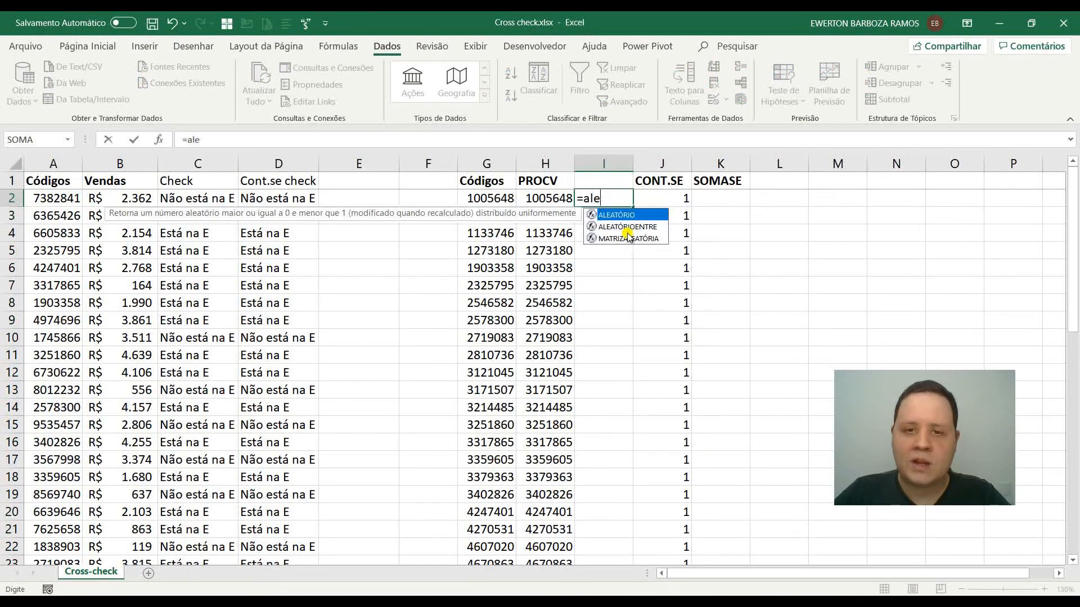
key("Down")
key("Tab")
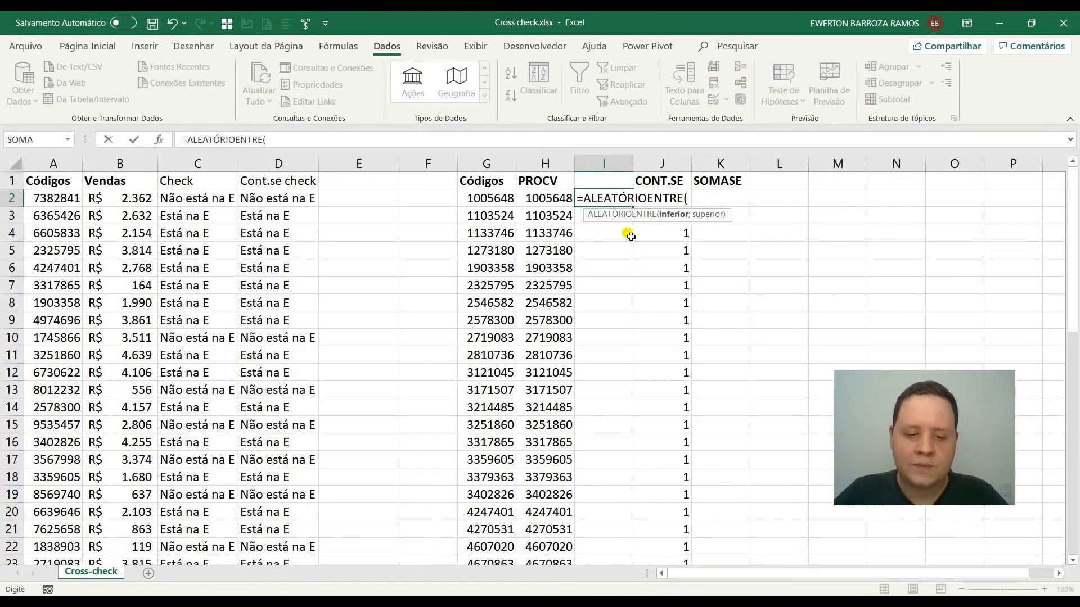
type("500;")
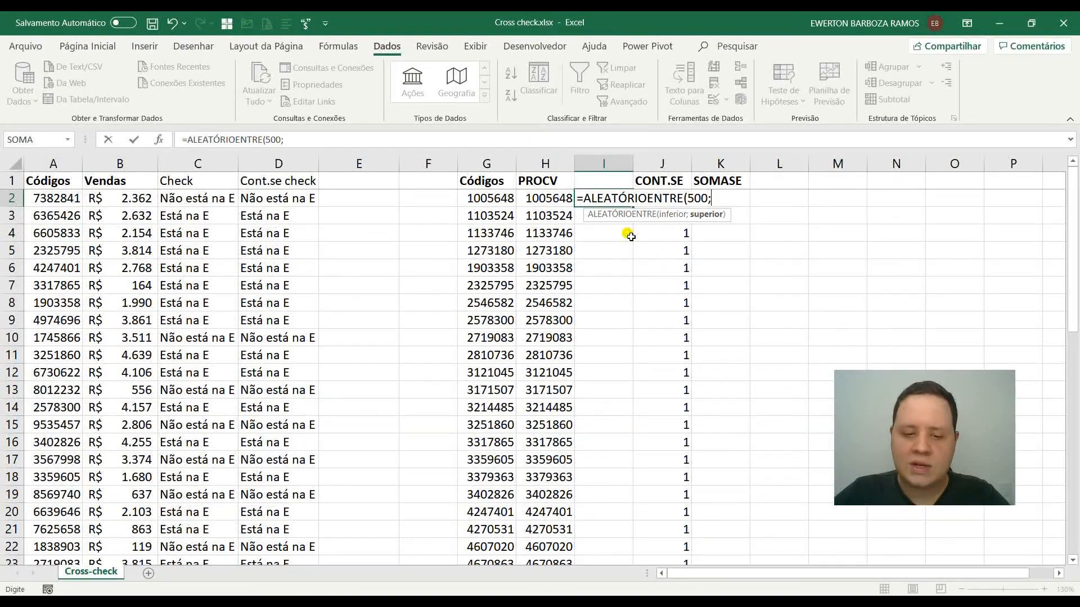
type("5000)")
key("Return")
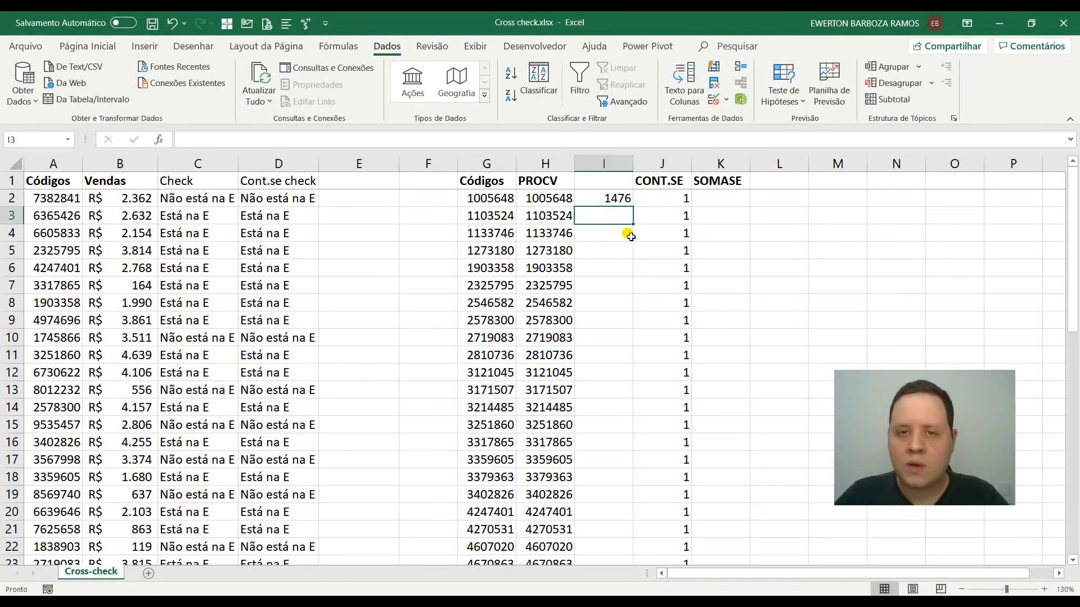
Copy the random-number formula from I2 down to I35 for every code in the second list
key("Up")
key("ctrl+c")
key("Left")
key("ctrl+Down")
key("Right")
key("ctrl+shift+Up")
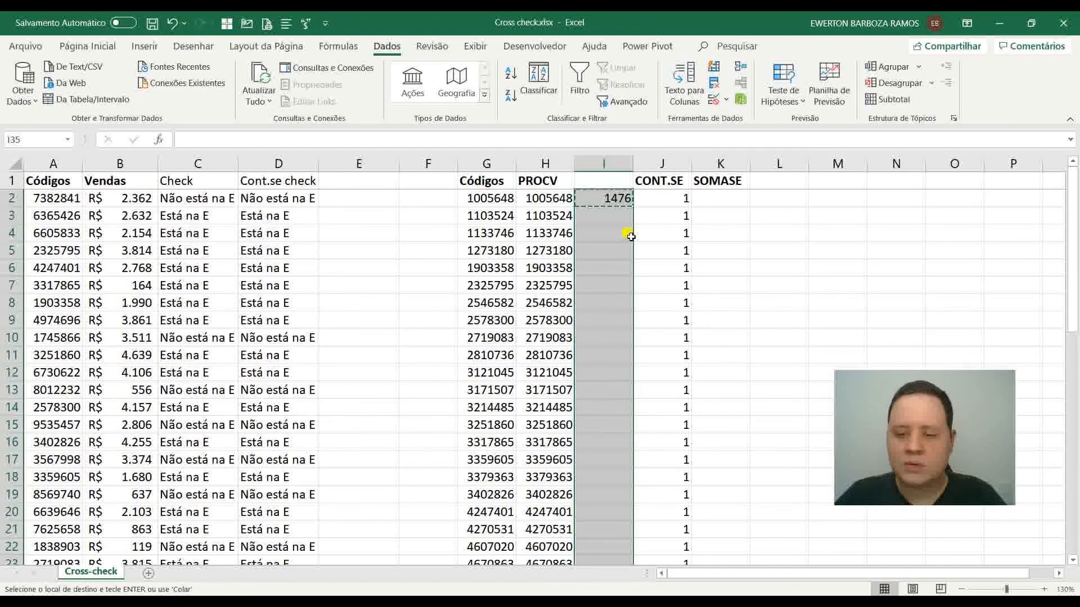
key("Return")
scroll(631, 237, "down", 4)
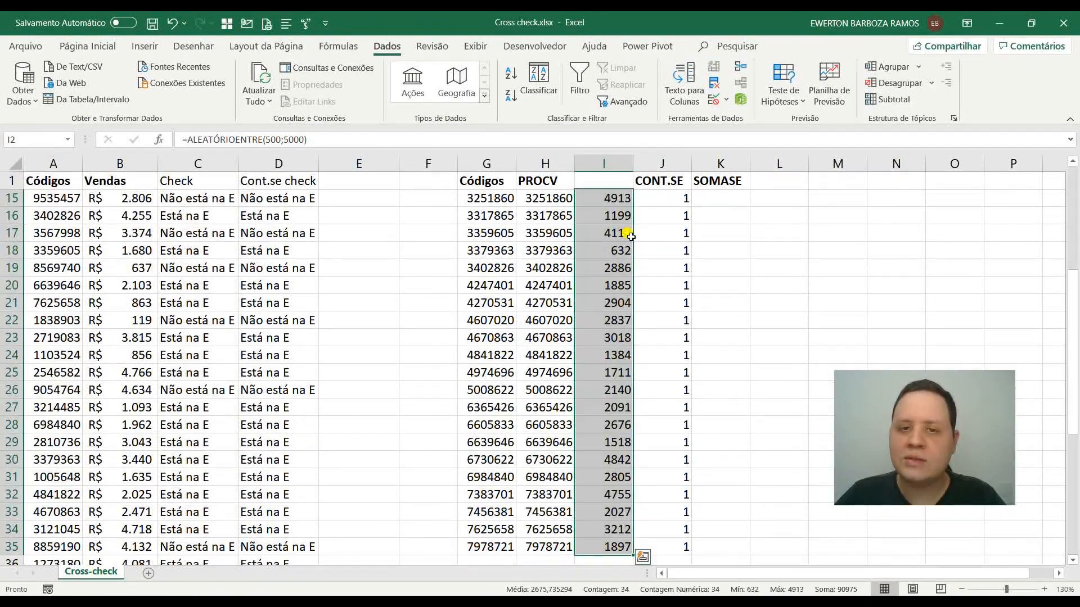
Replace the random-number formulas in I2:I35 with fixed values by copying the range and pasting only its values
right_click(631, 234)
left_click(661, 248)
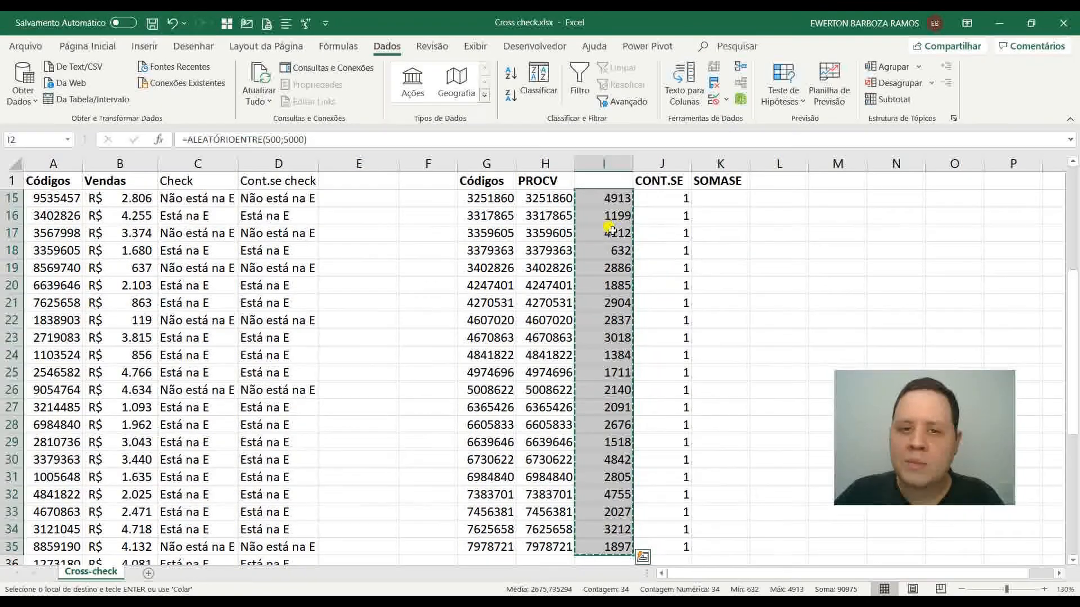
right_click(610, 231)
left_click(661, 293)
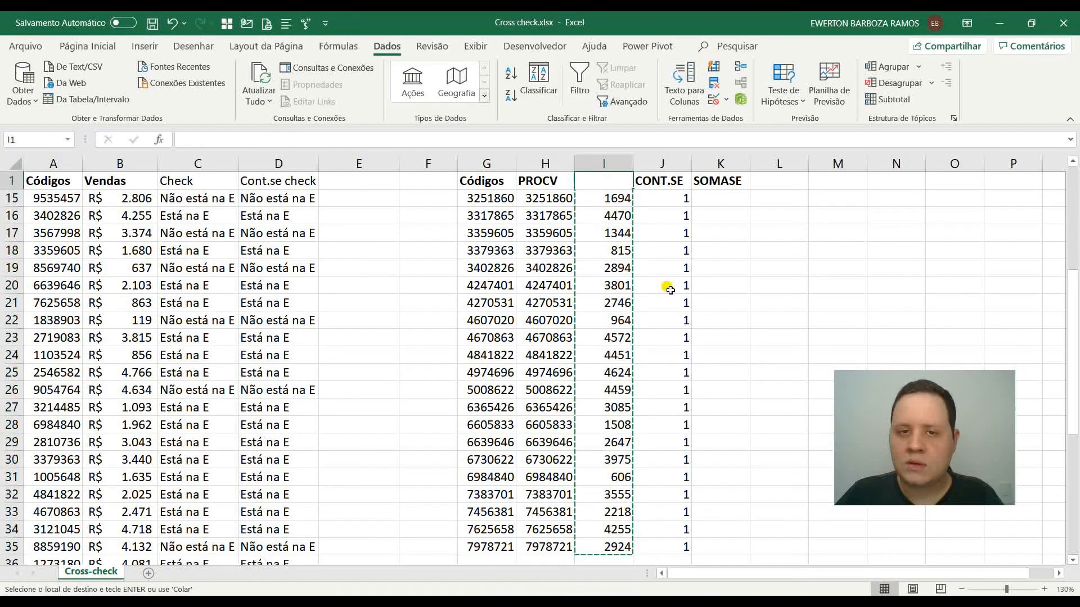
scroll(670, 289, "up", 4)
key("Escape")
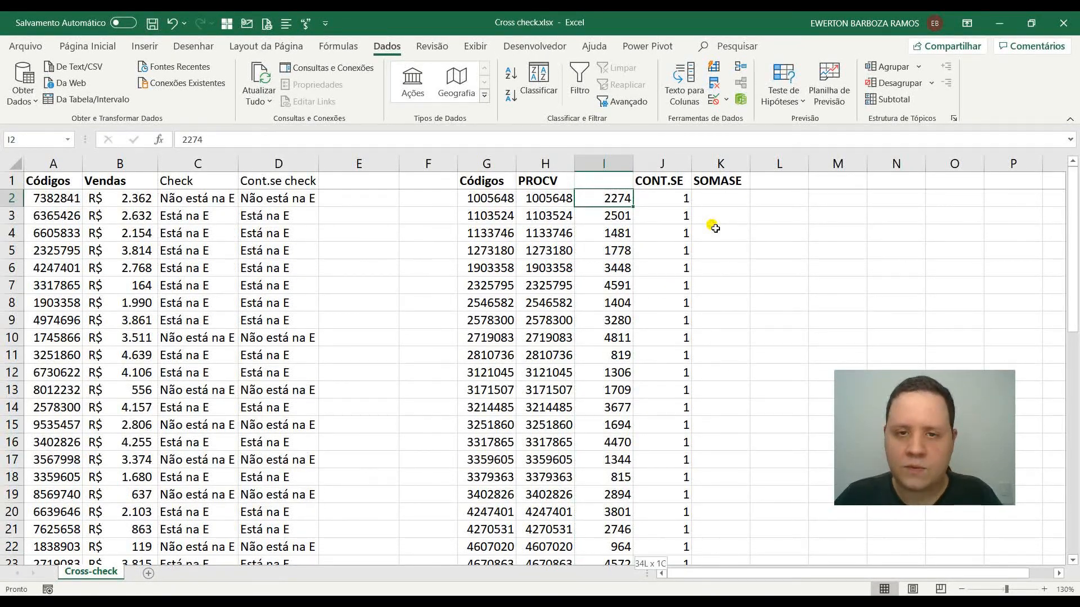
Format the values in I2:I35 as accounting currency in R$
key("ctrl+shift+Down")
left_click(87, 46)
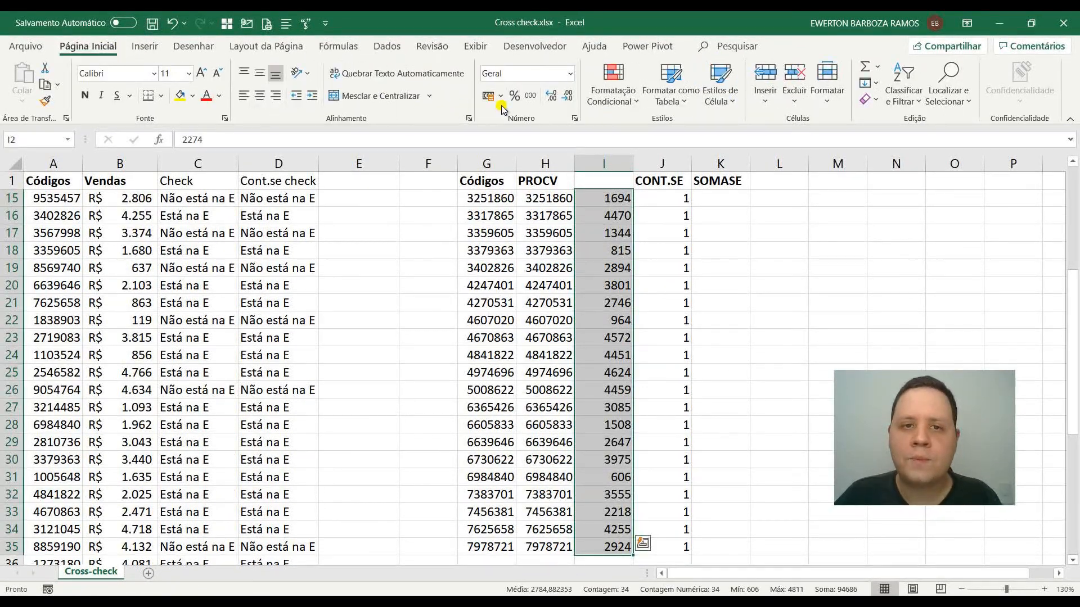
left_click(488, 96)
key("ctrl+Up")
key("Down")
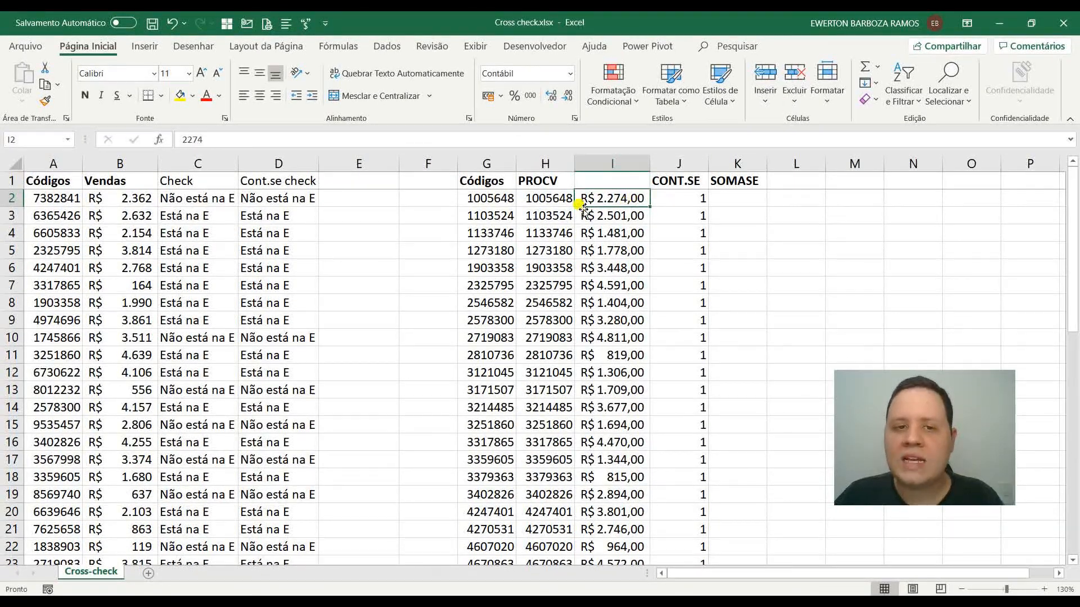
Fill the SOMASE column from K2 down to the last code with =SOMASE(A:A;G2;B:B), formatted as accounting currency in R$
left_click(505, 201)
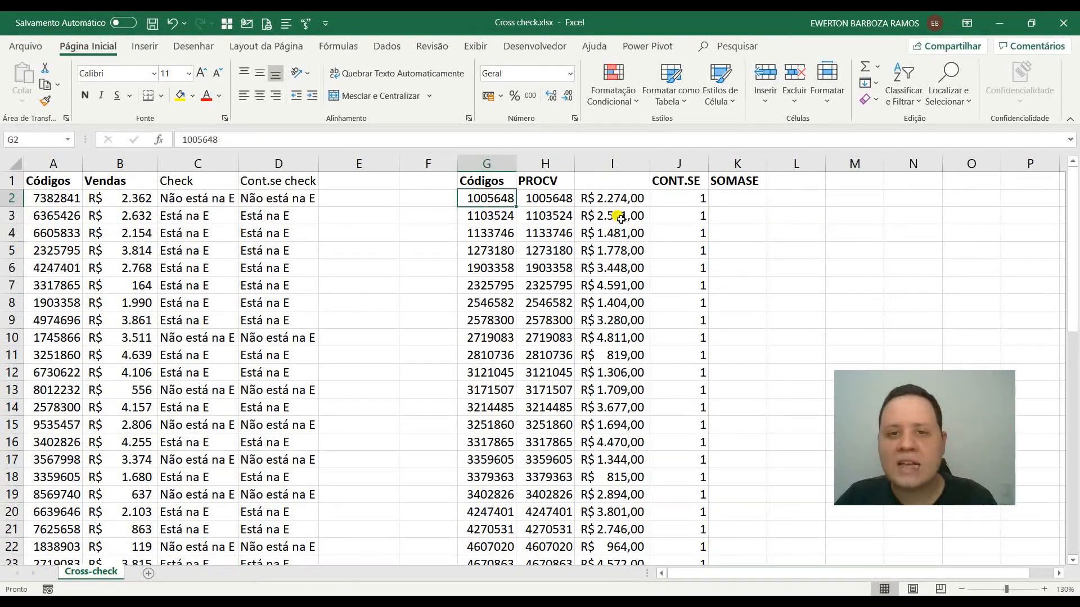
left_click(745, 204)
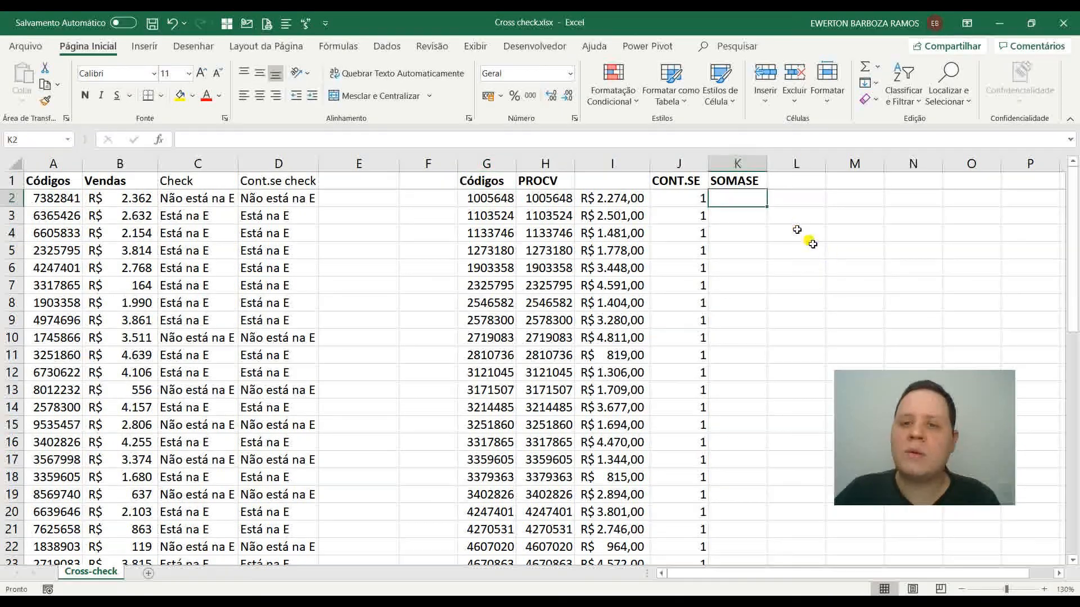
type("=somase")
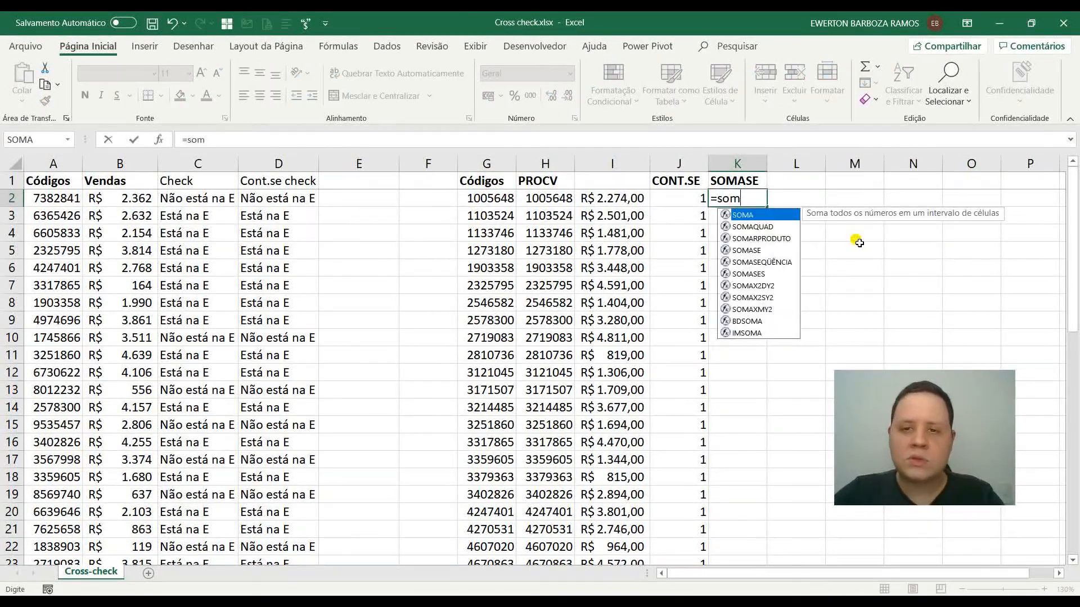
key("Tab")
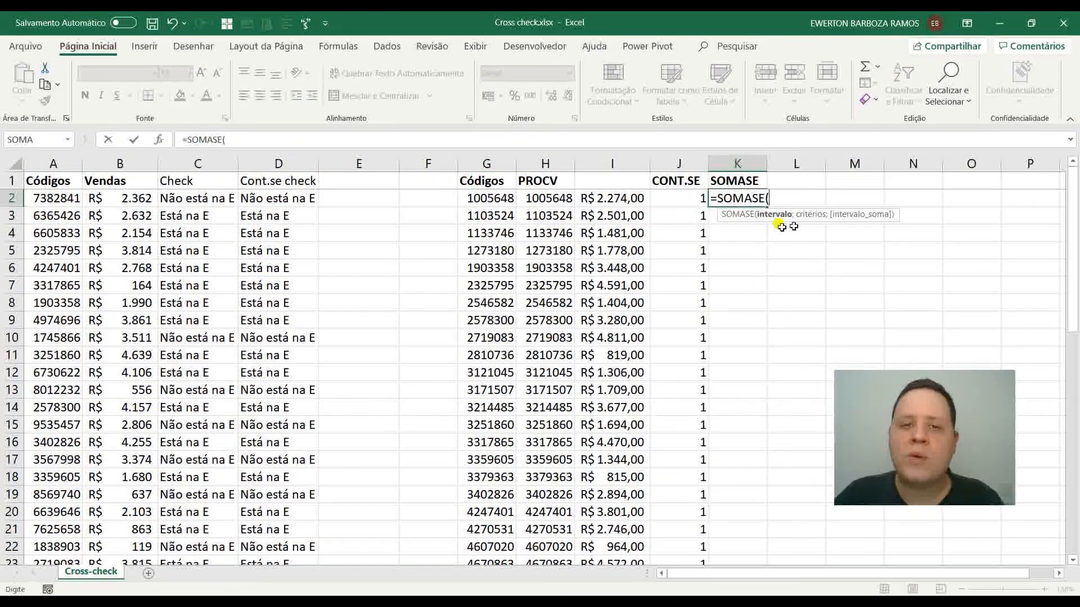
left_click(67, 168)
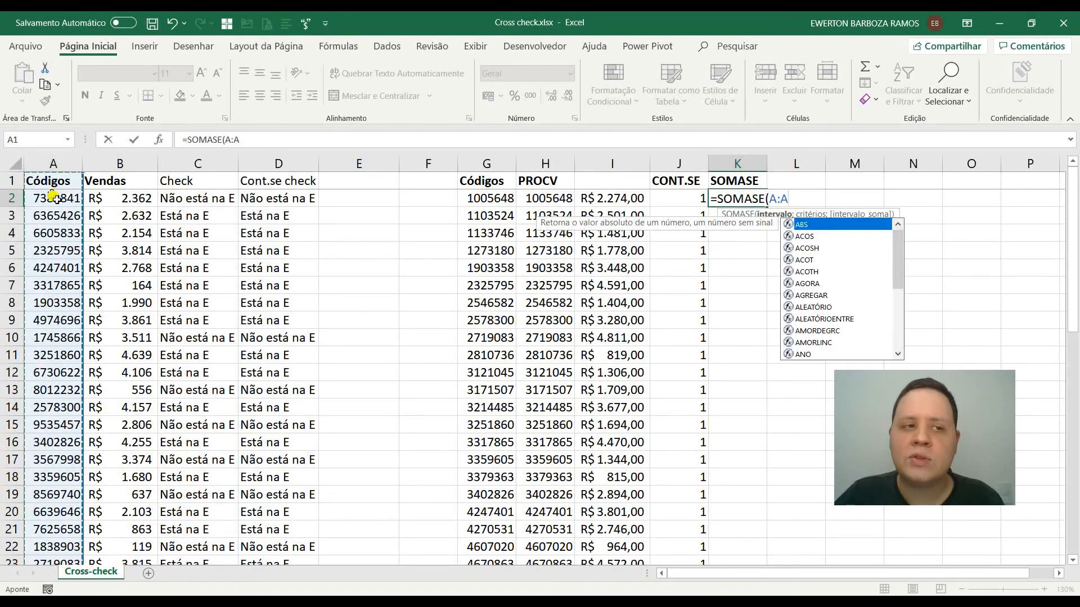
type(";")
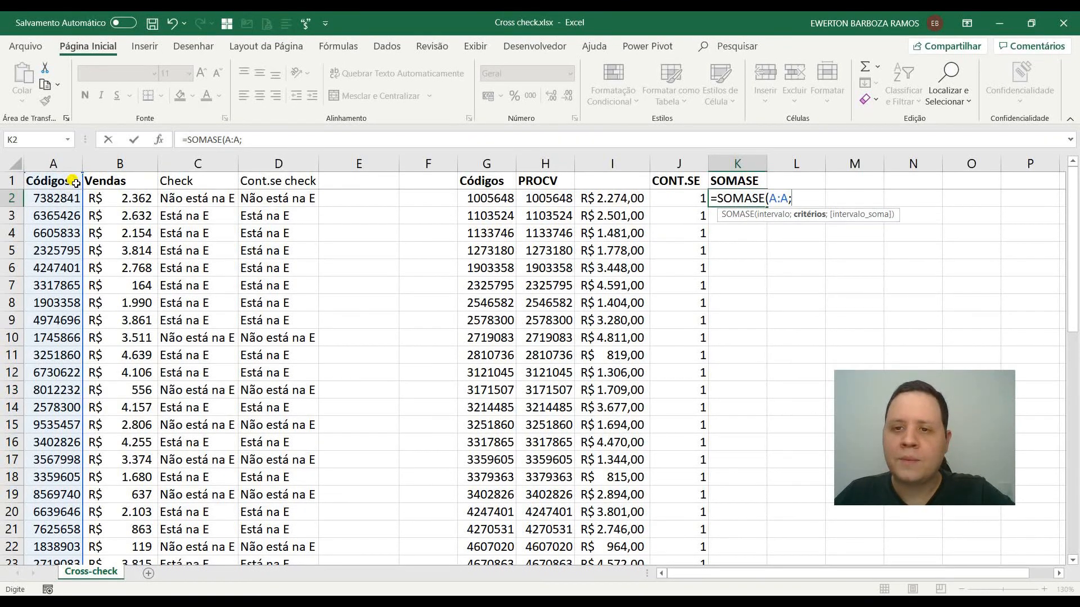
left_click(509, 199)
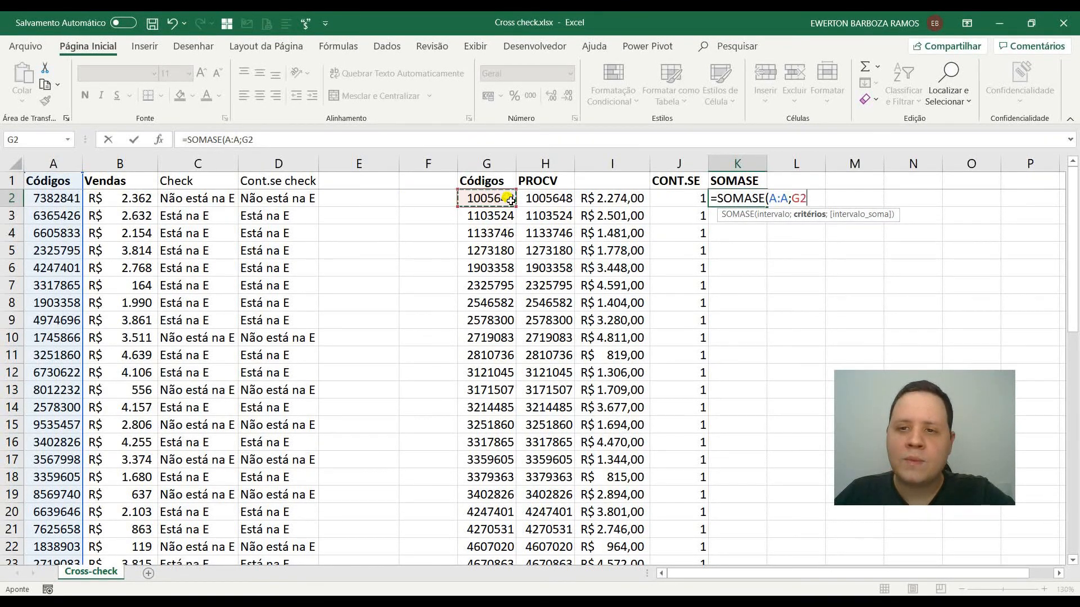
type(";")
left_click(118, 165)
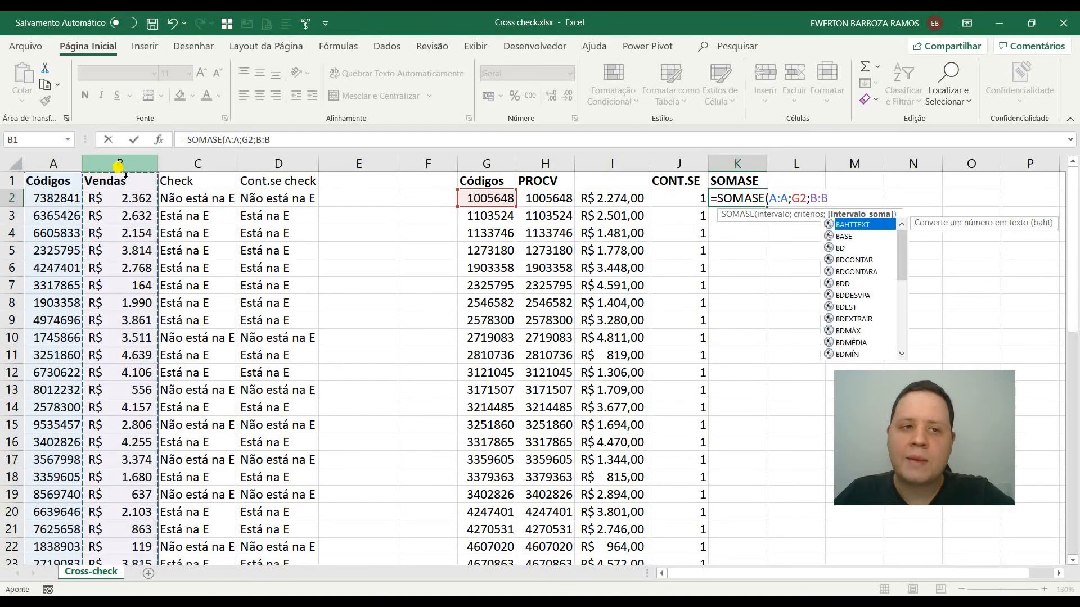
type(")")
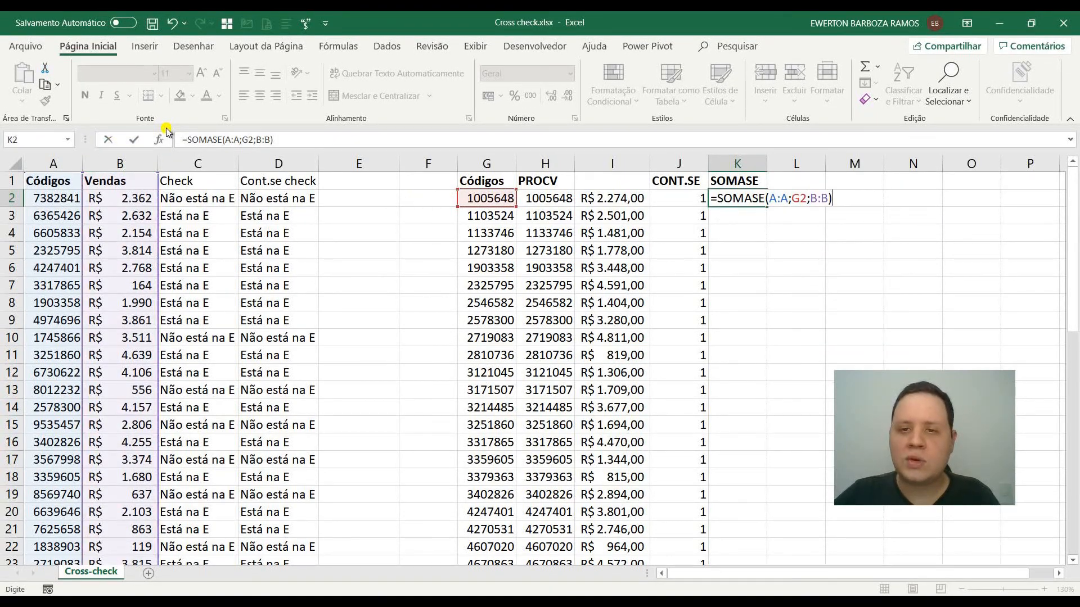
key("Return")
key("Up")
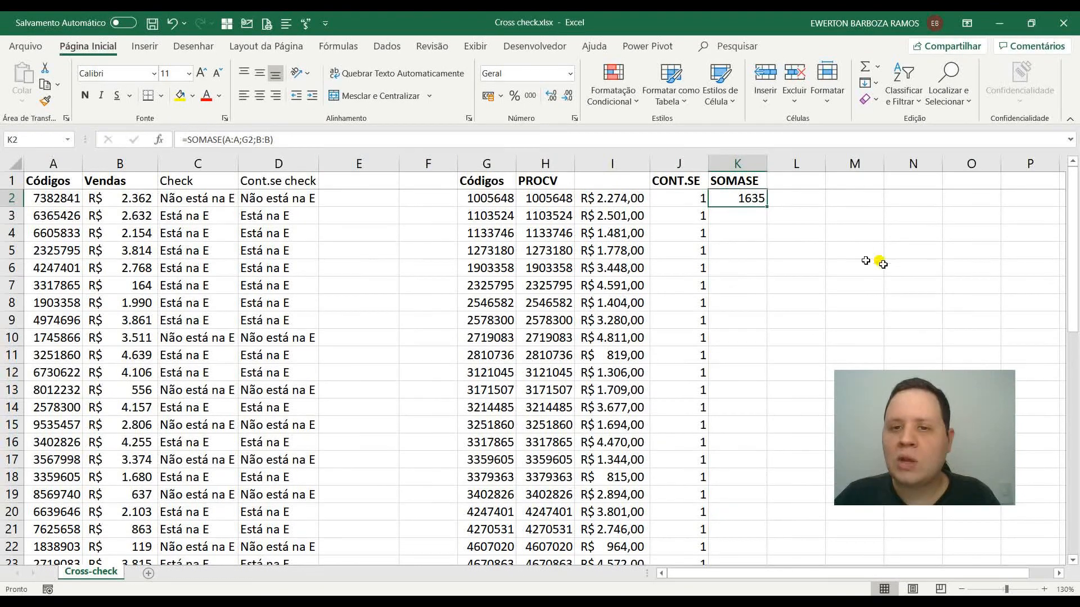
double_click(763, 214)
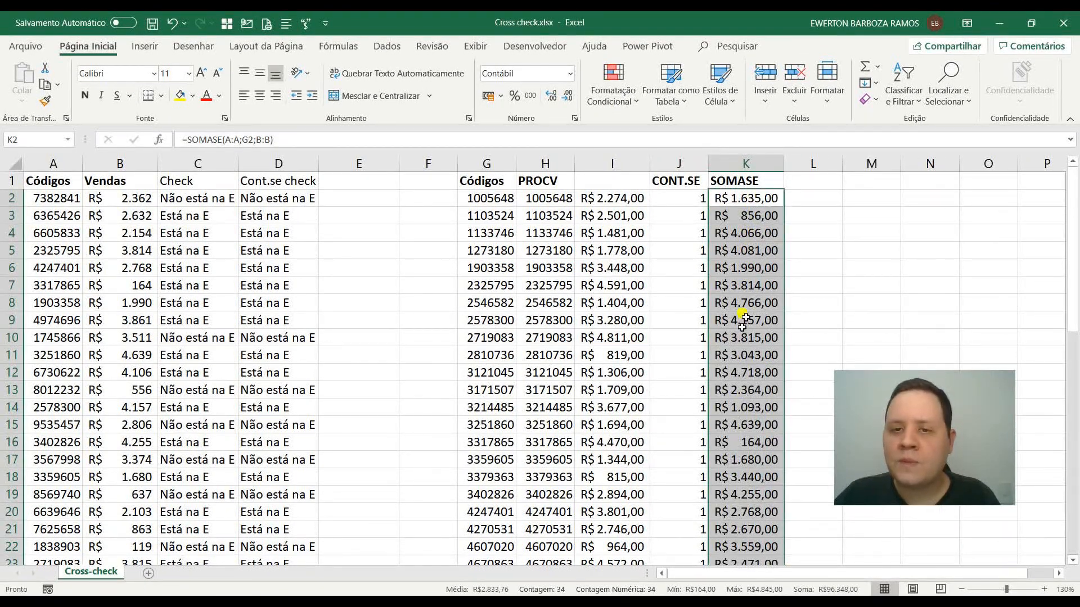
Enter =I2-K2 in L2 to calculate the difference between the second list's value and its SOMASE result
left_click(803, 198)
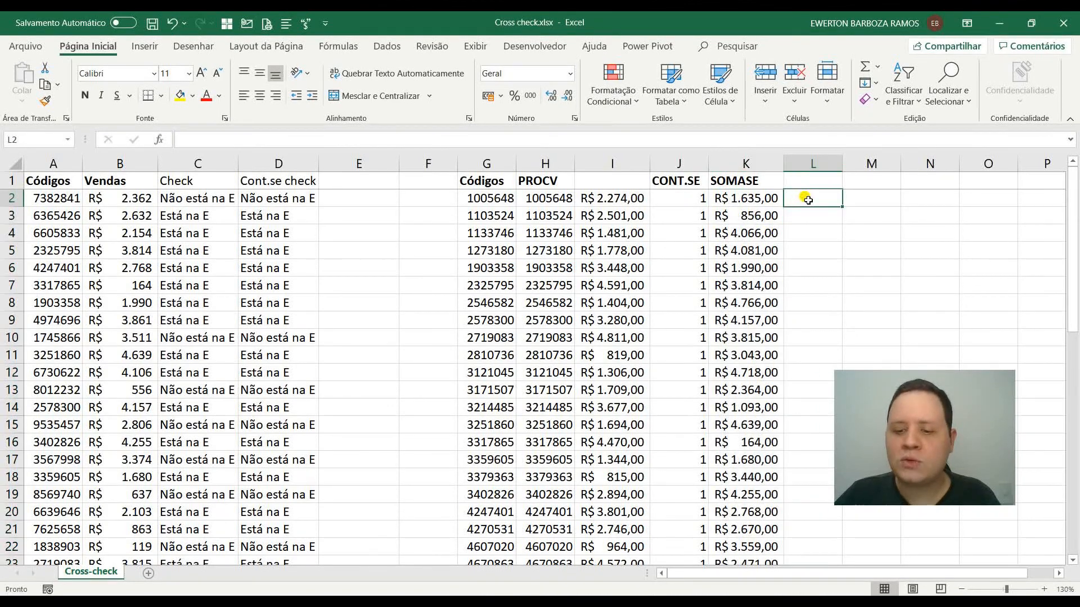
type("=")
left_click(622, 201)
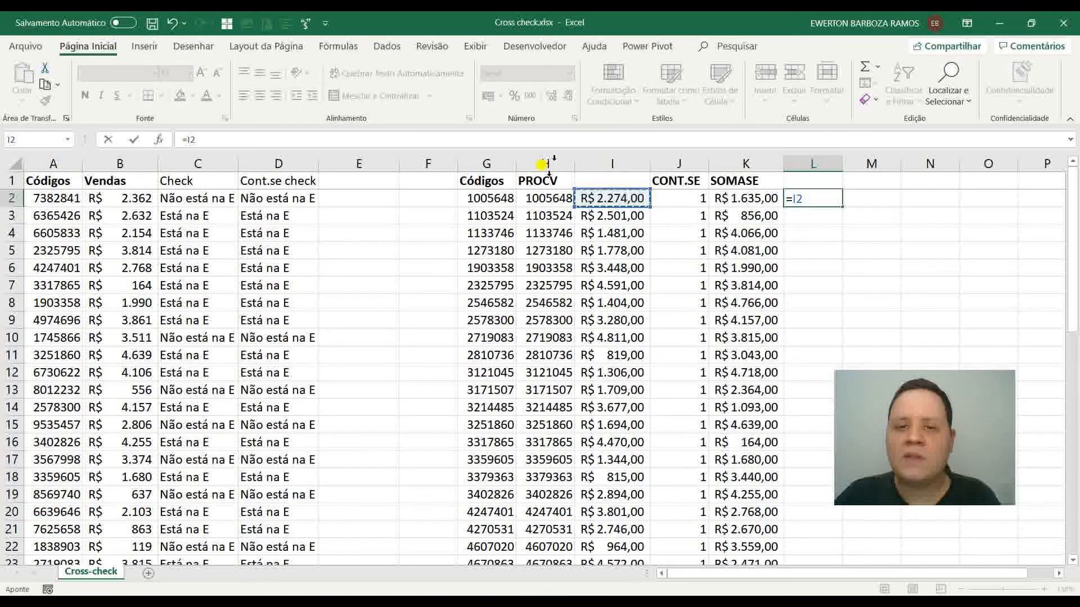
type("-")
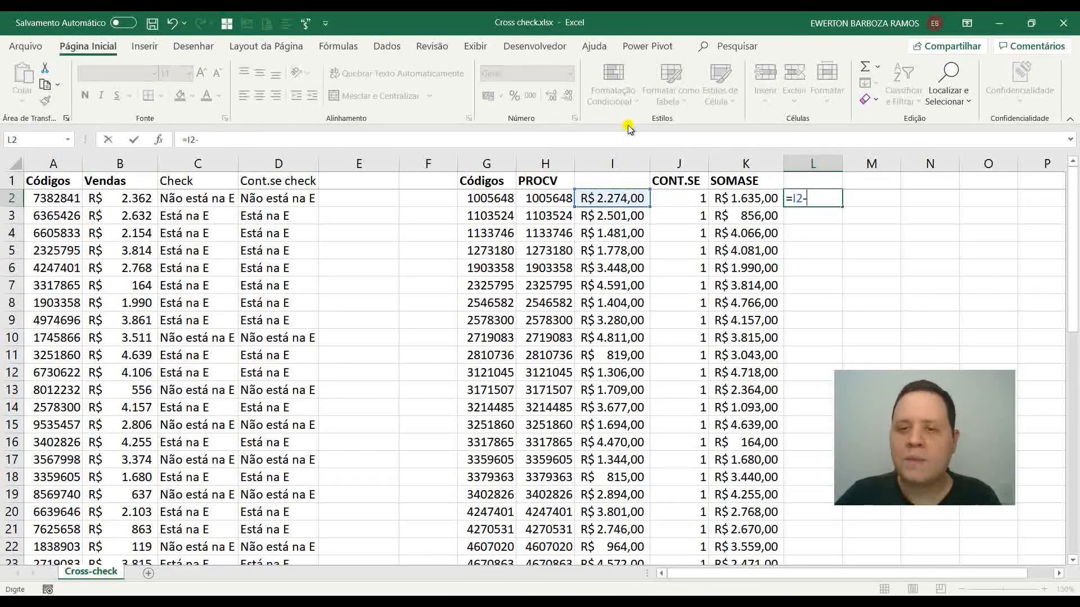
left_click(763, 200)
key("Return")
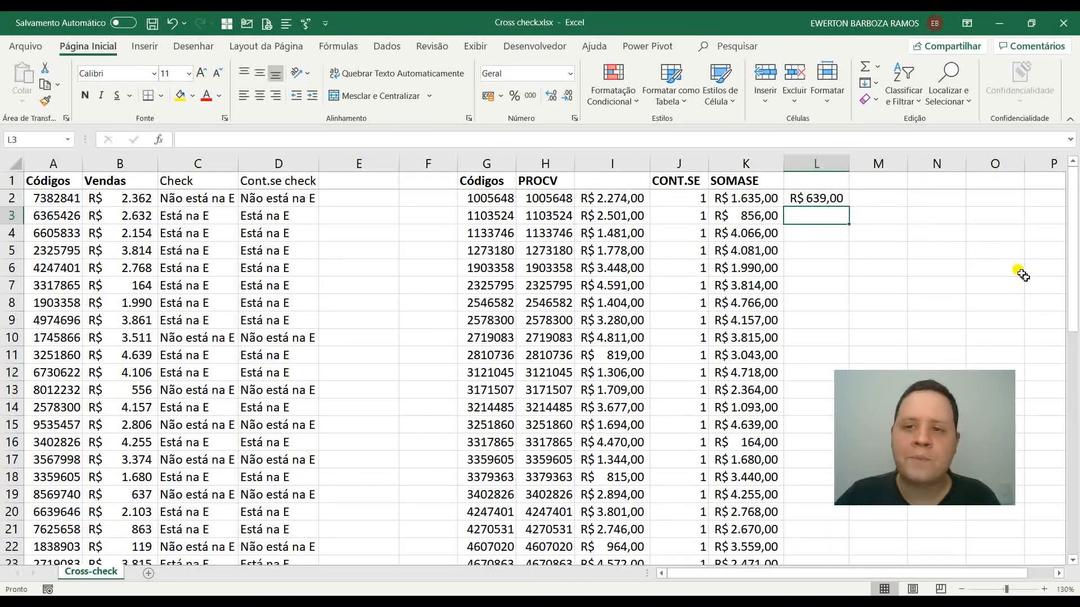
Fill the difference formula from L2 down the column and fit column L's width to its contents
left_click(803, 200)
double_click(849, 207)
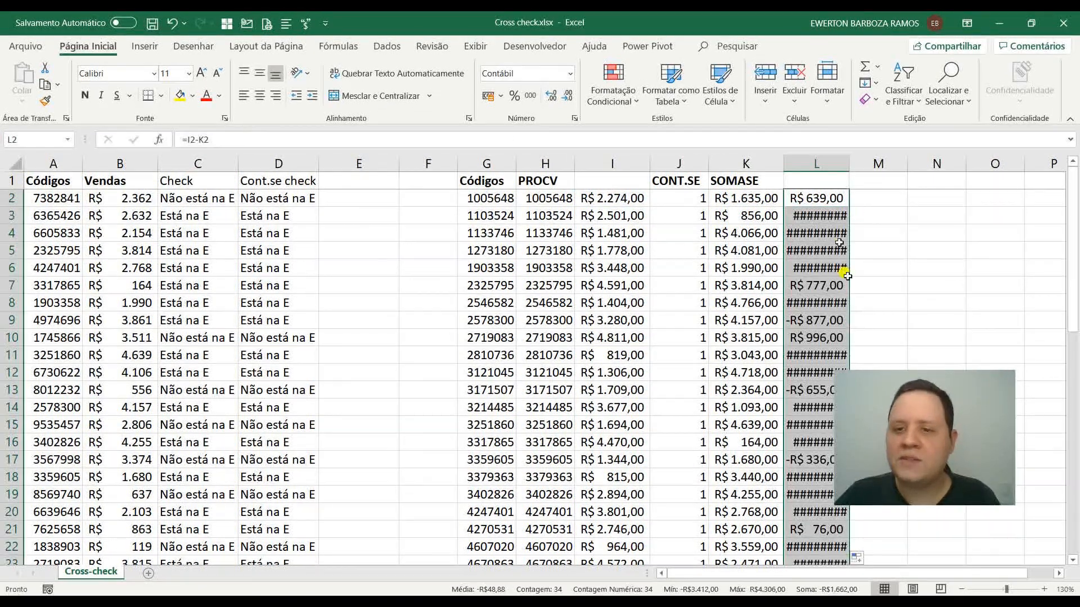
double_click(849, 163)
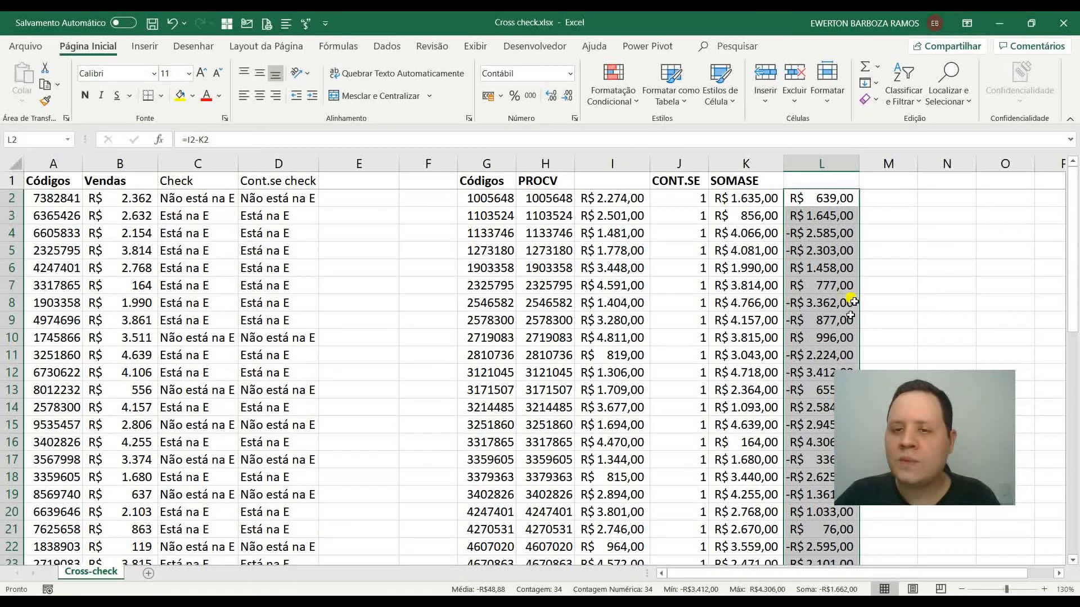
Examine the differences in column L alongside the SOMASE results and the second list's codes
left_click_drag(714, 573, 744, 574)
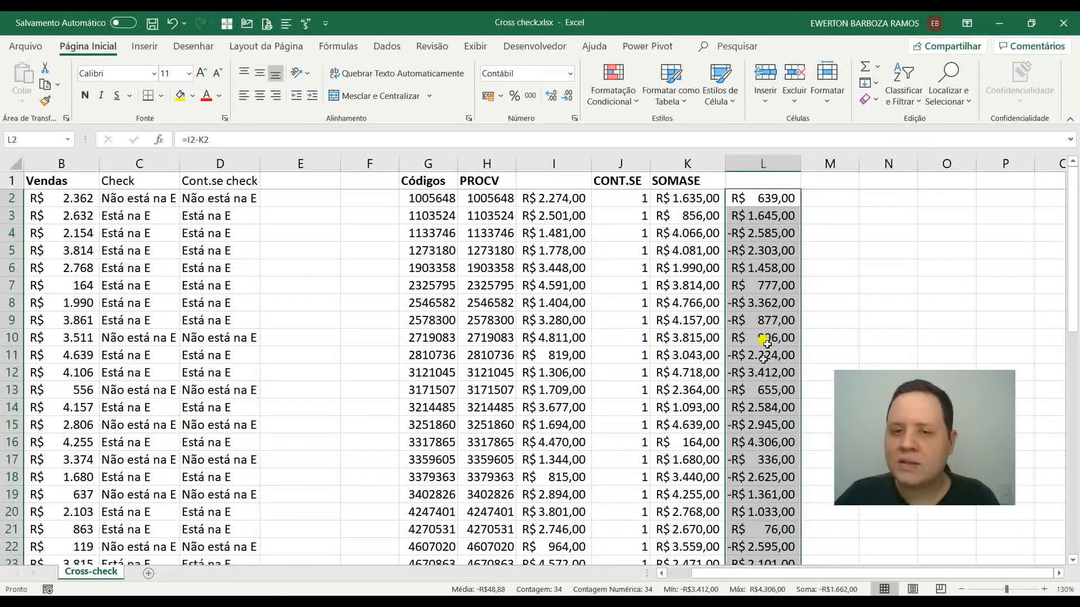
left_click(766, 303)
left_click(688, 198)
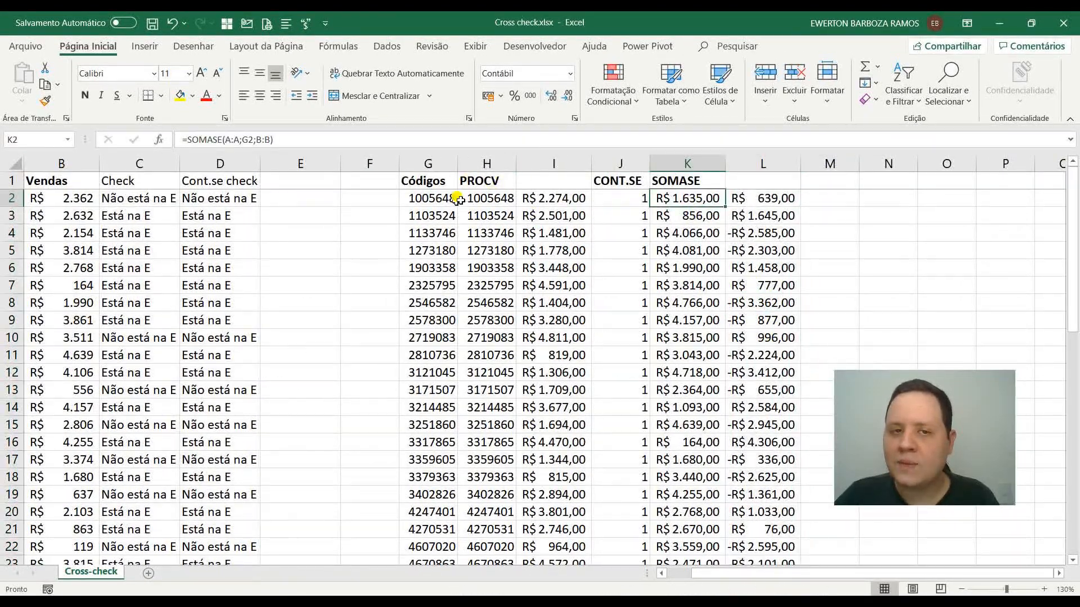
left_click_drag(449, 184, 495, 250)
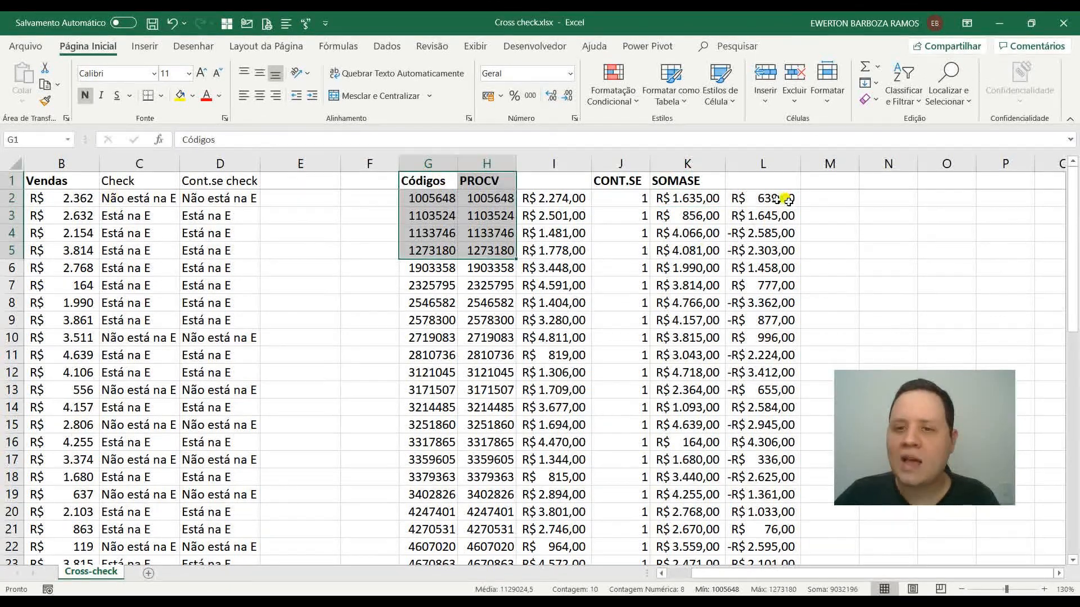
left_click_drag(766, 217, 782, 356)
left_click(779, 389)
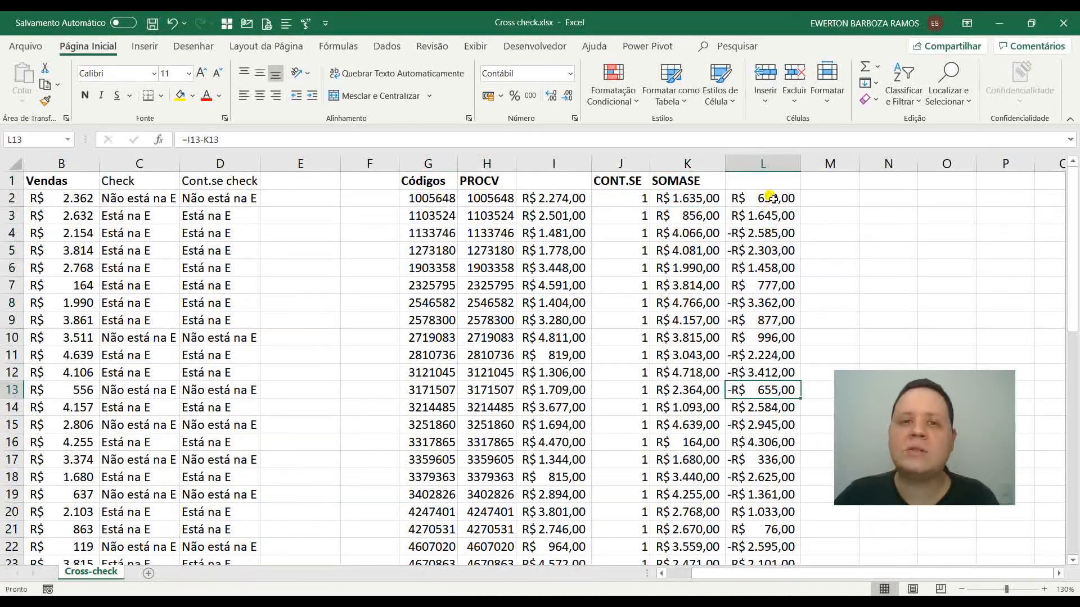
left_click(770, 198)
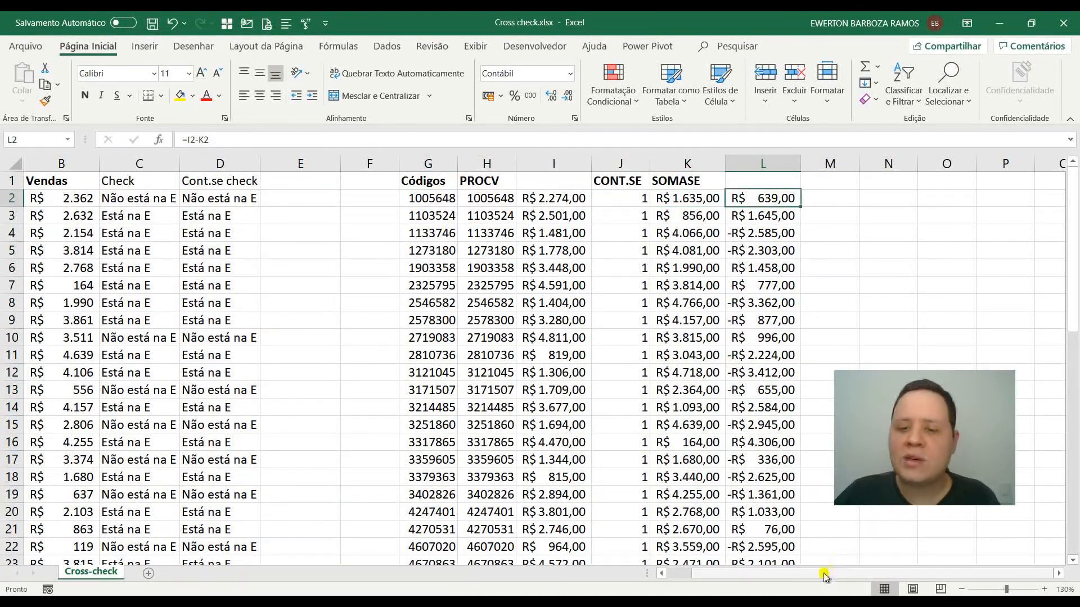
Enter the heading Check Valor in E1 beside Cont.se check
left_click_drag(826, 573, 766, 570)
left_click(363, 180)
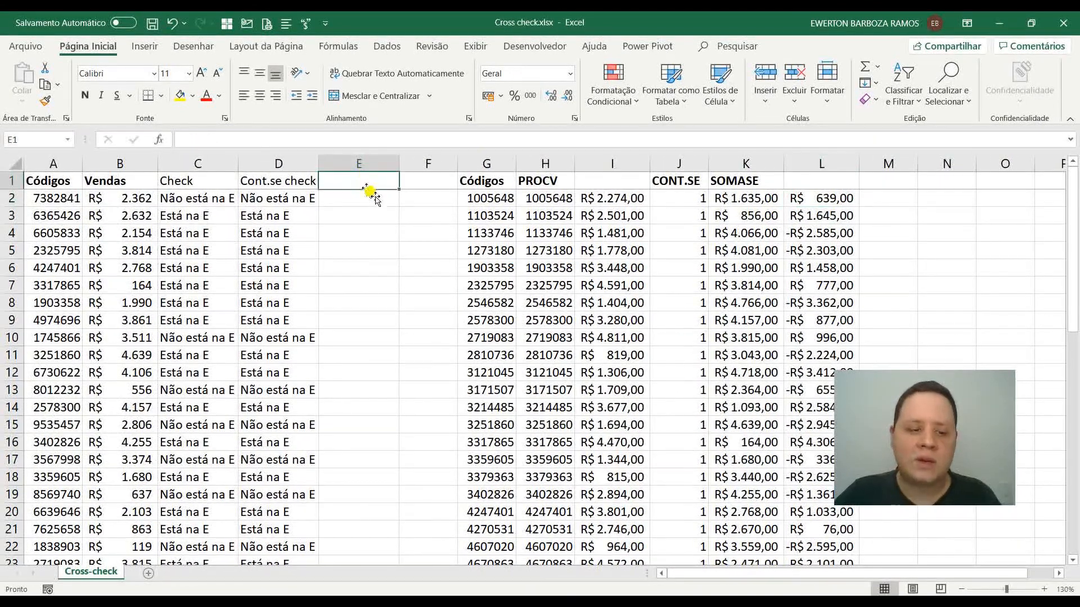
type("Check Valor")
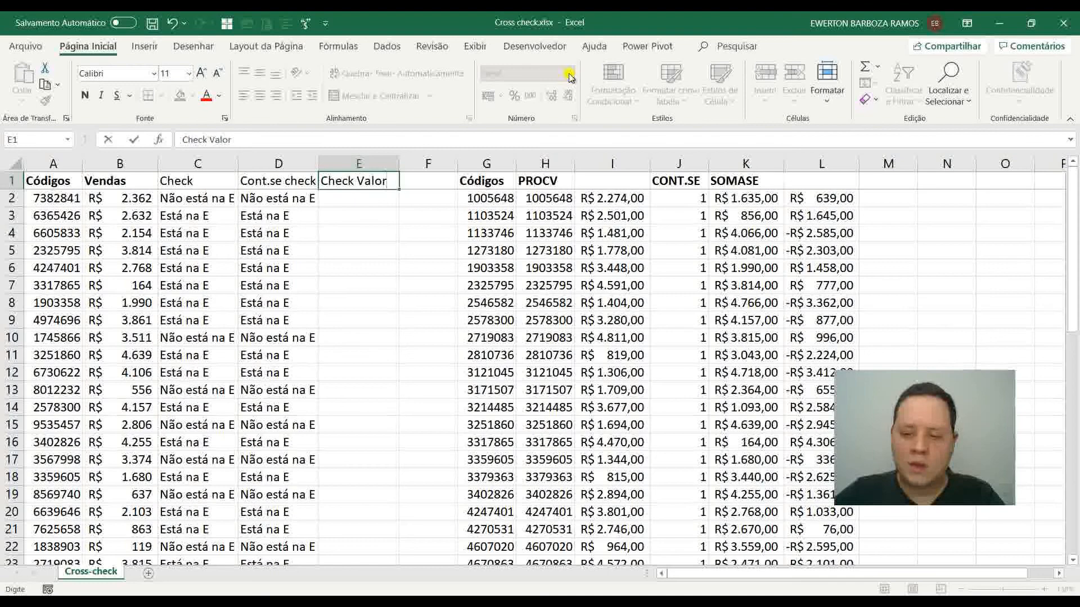
key("Return")
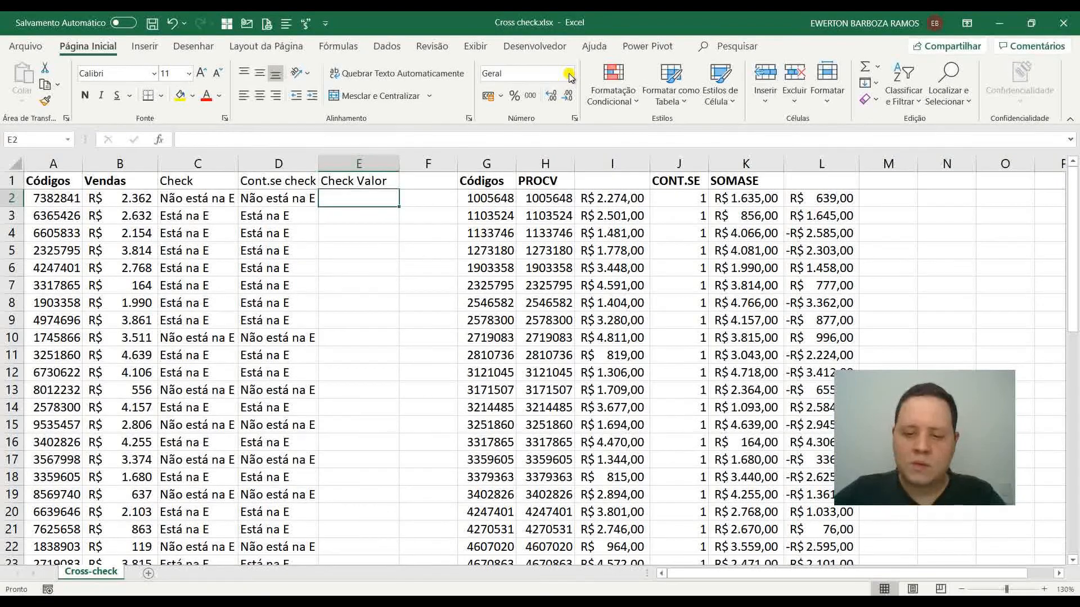
Enter =SOMASE(G:G;A2;I:I) in E2 to retrieve the second list's value for the first list's code
type("=somase")
key("Tab")
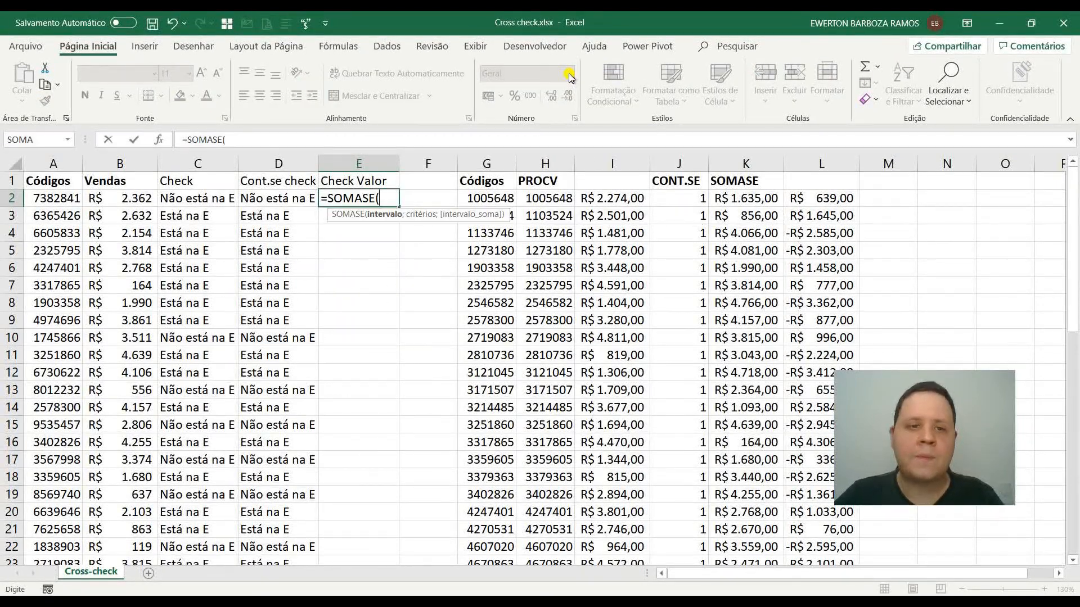
left_click(486, 164)
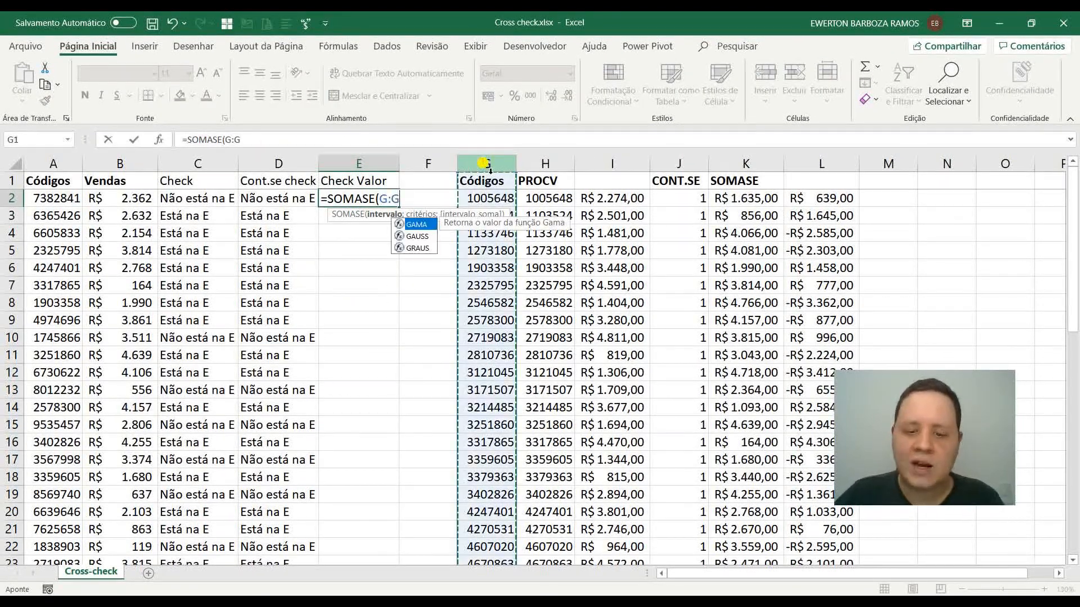
type(";")
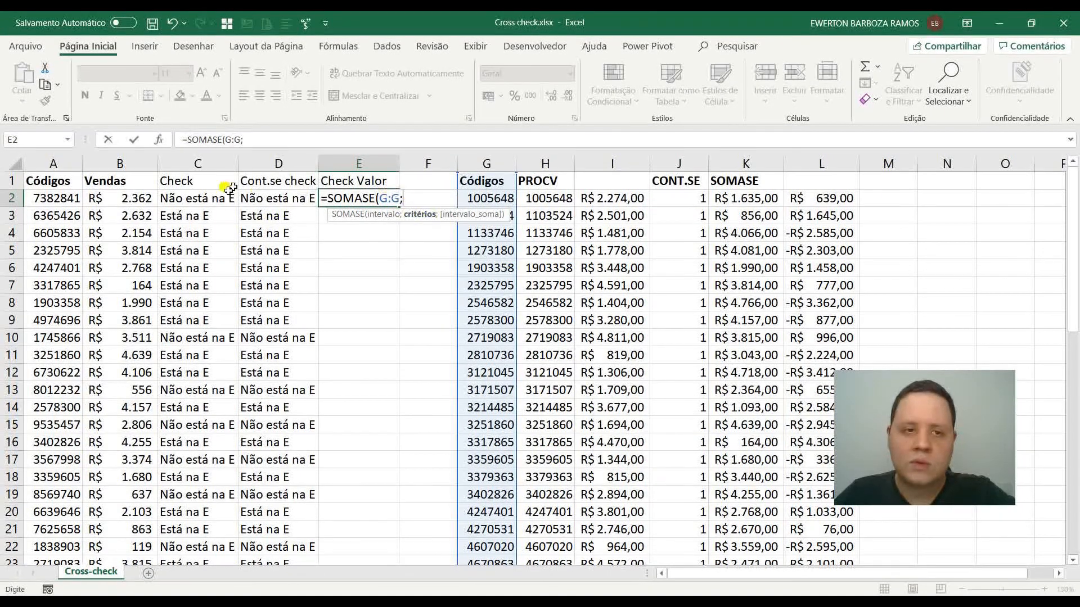
left_click(63, 189)
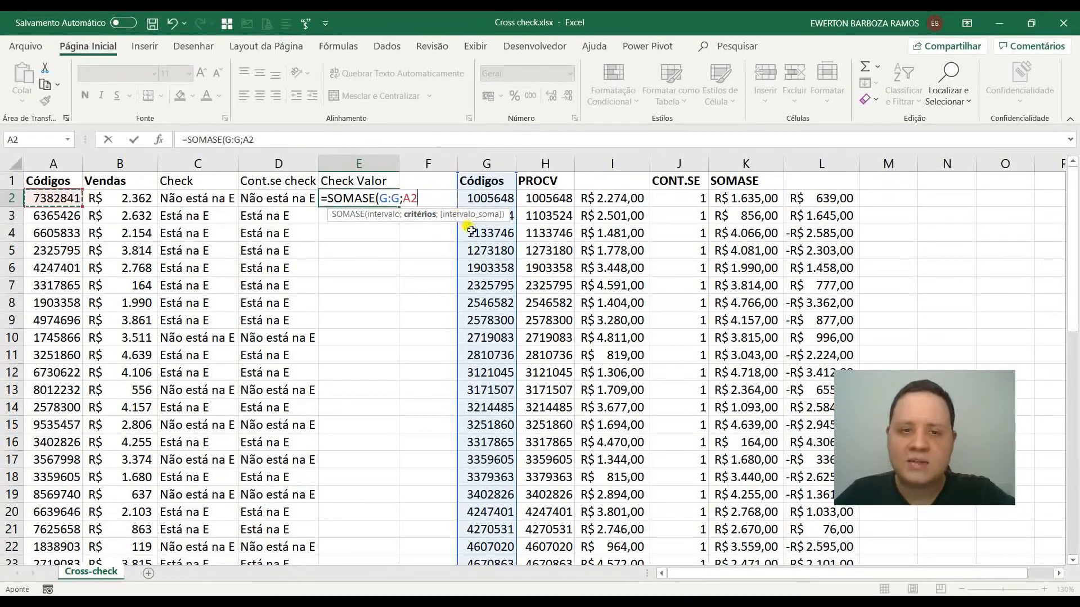
type(";")
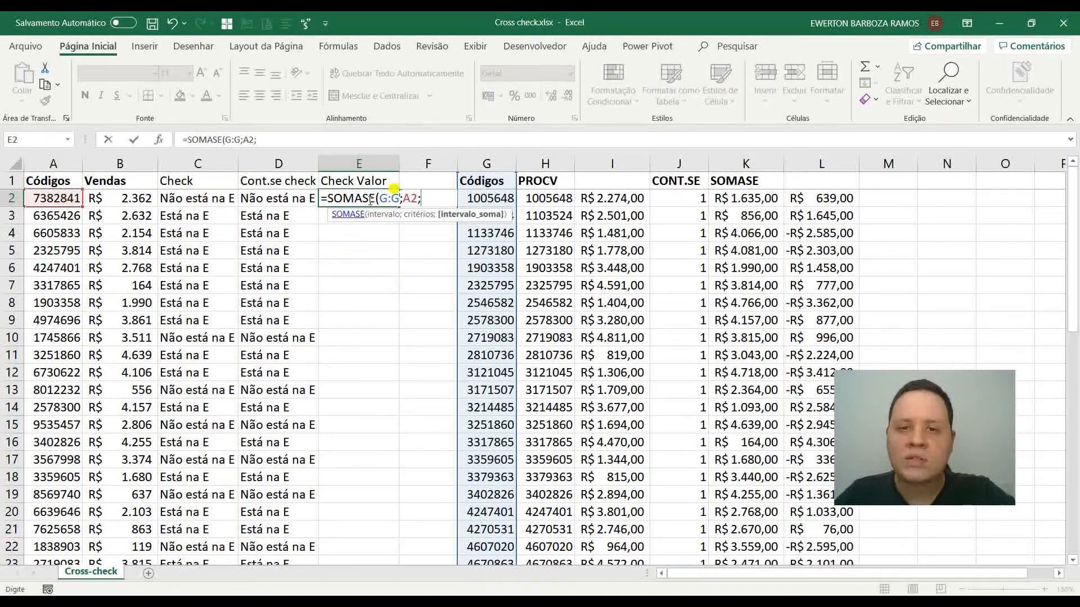
left_click(626, 169)
type(")")
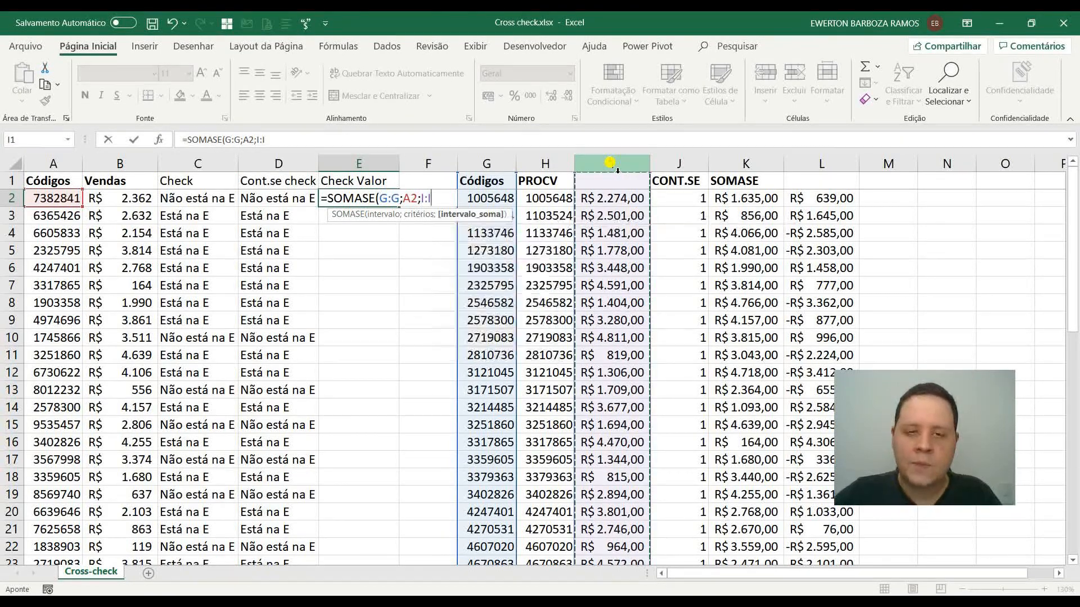
key("Return")
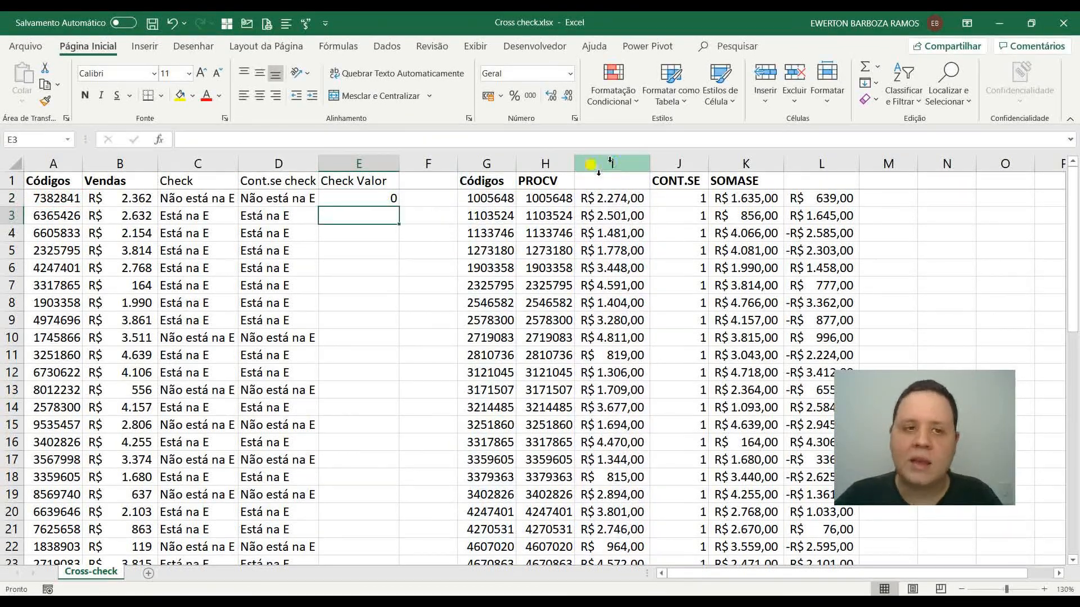
Fill the SOMASE formula from E2 down the Check Valor column and apply the Contábil number format to the results
left_click(386, 198)
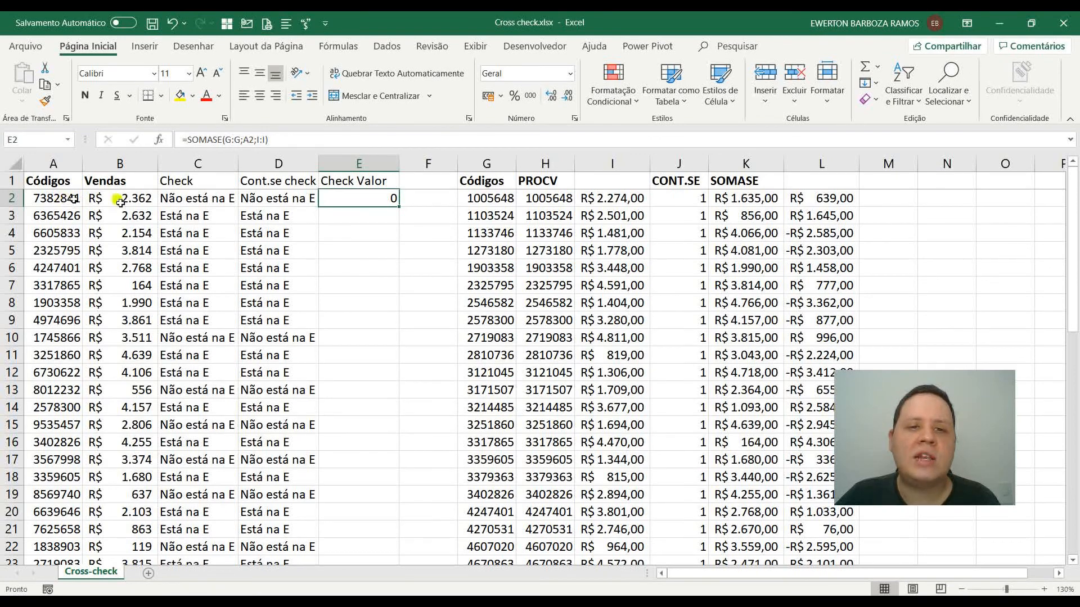
double_click(399, 207)
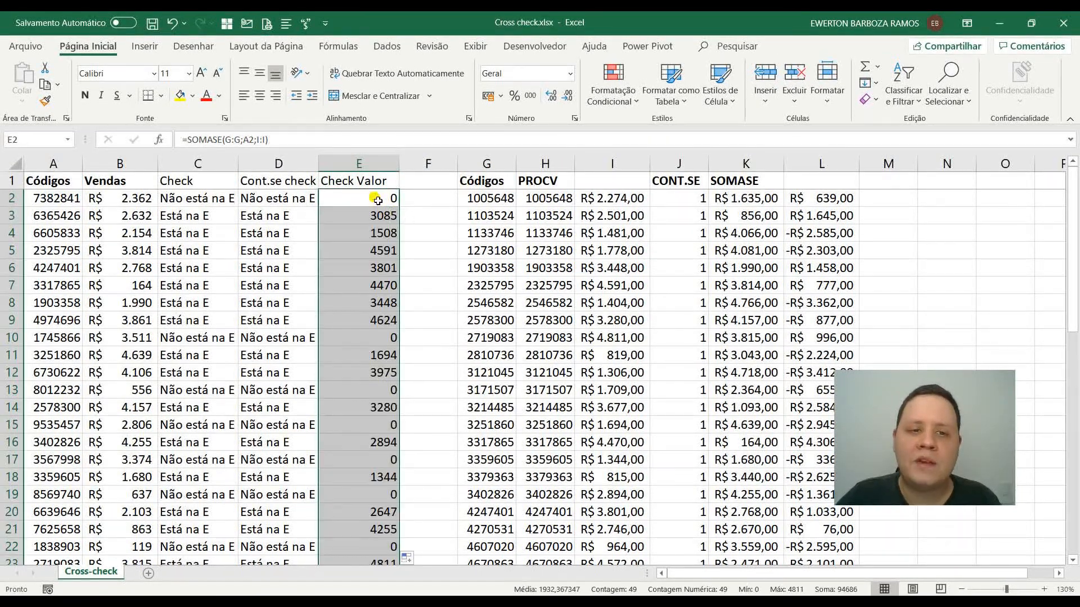
left_click(487, 96)
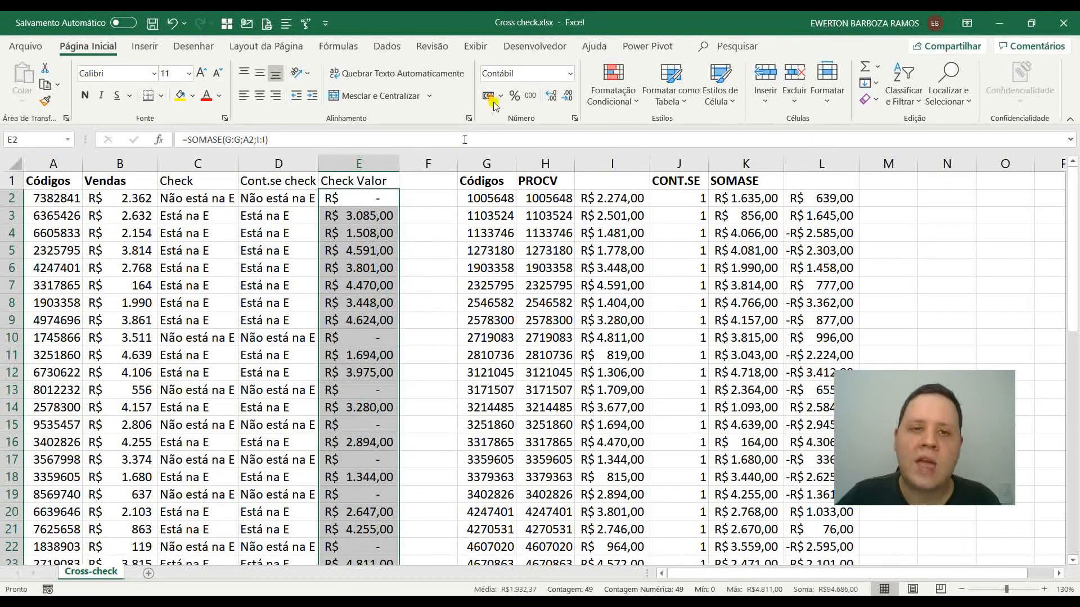
Insert a new blank column at F, between Check Valor and the second list
left_click(425, 175)
left_click(428, 163)
right_click(426, 165)
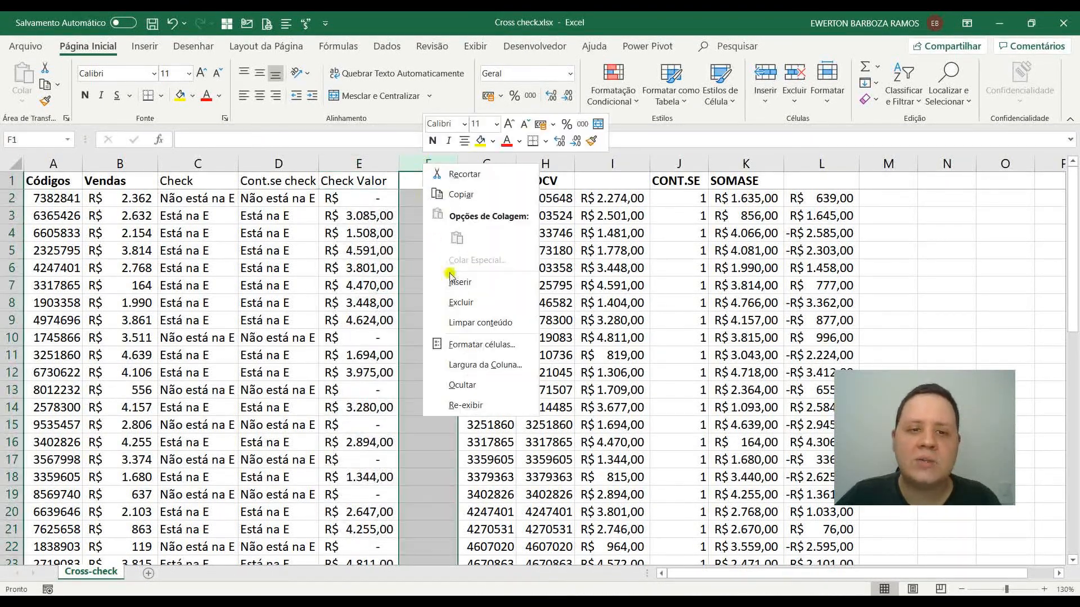
left_click(452, 280)
Enter =B2-E2 in F2 to calculate the difference between Vendas and Check Valor, and fill it down the column
key("Down")
type("=")
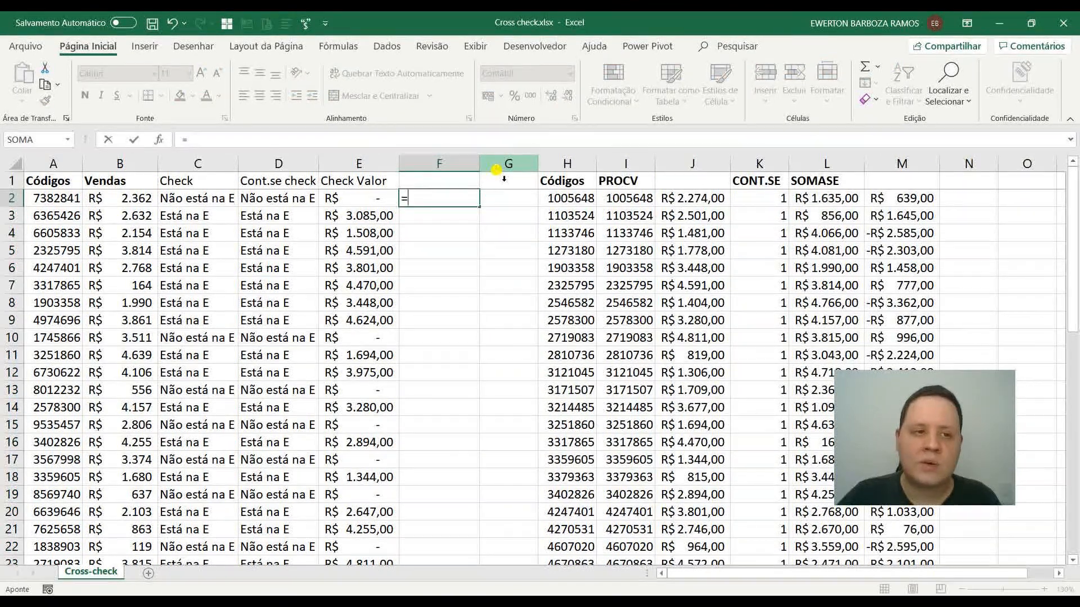
key("Left")
key("Left")
key("Left")
key("Left")
type("-")
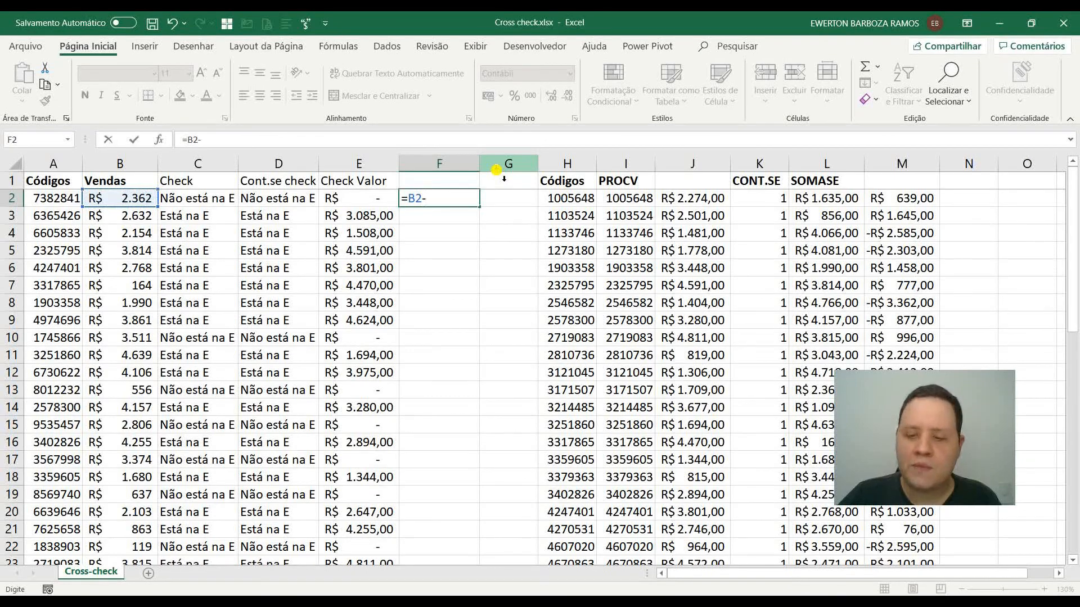
key("Left")
key("ctrl+Return")
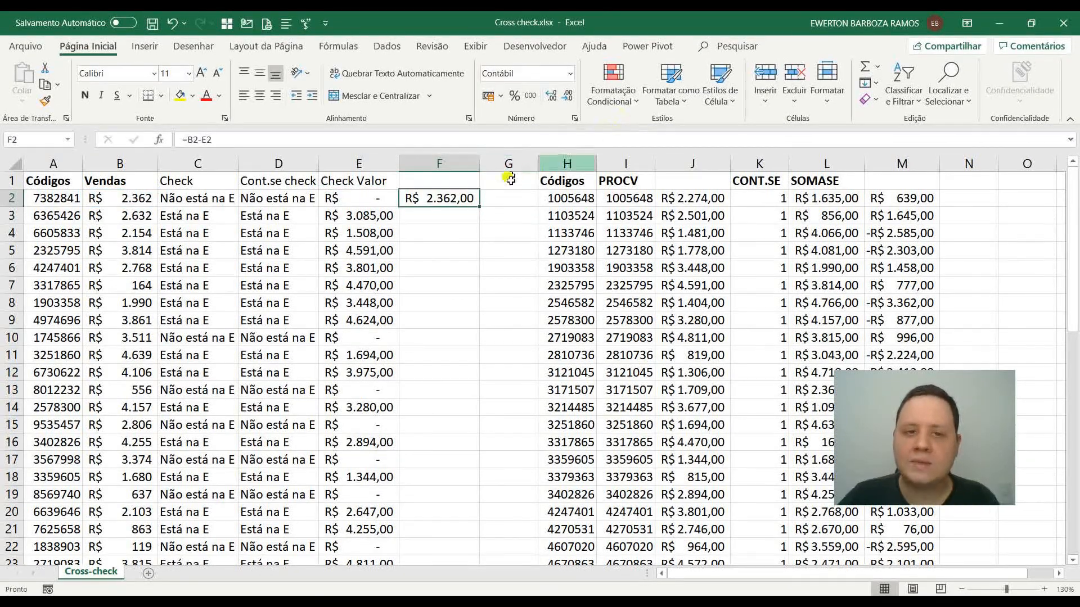
double_click(479, 206)
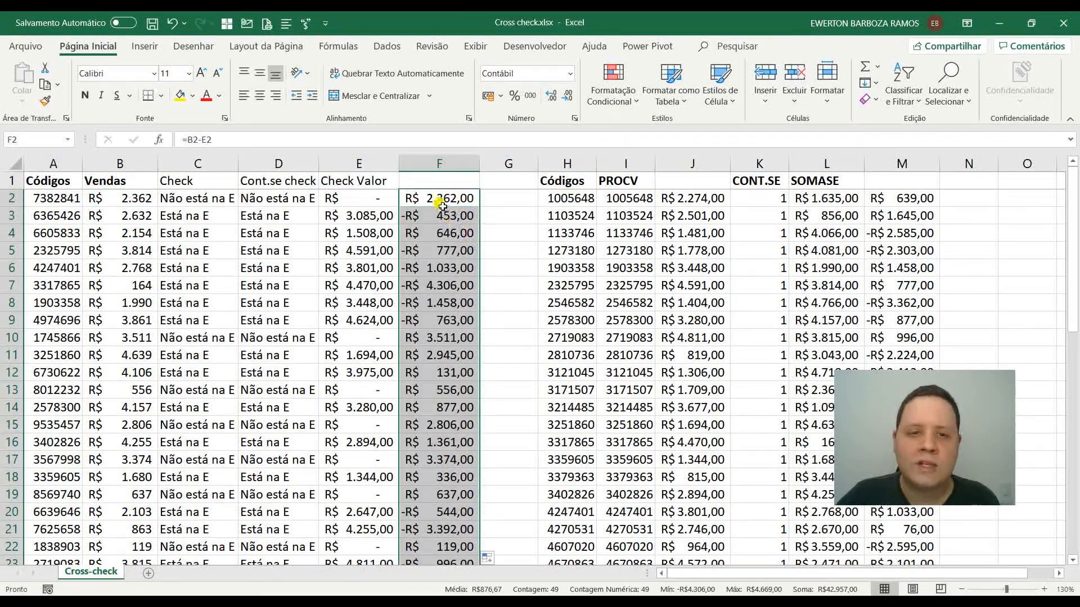
left_click_drag(568, 215, 568, 355)
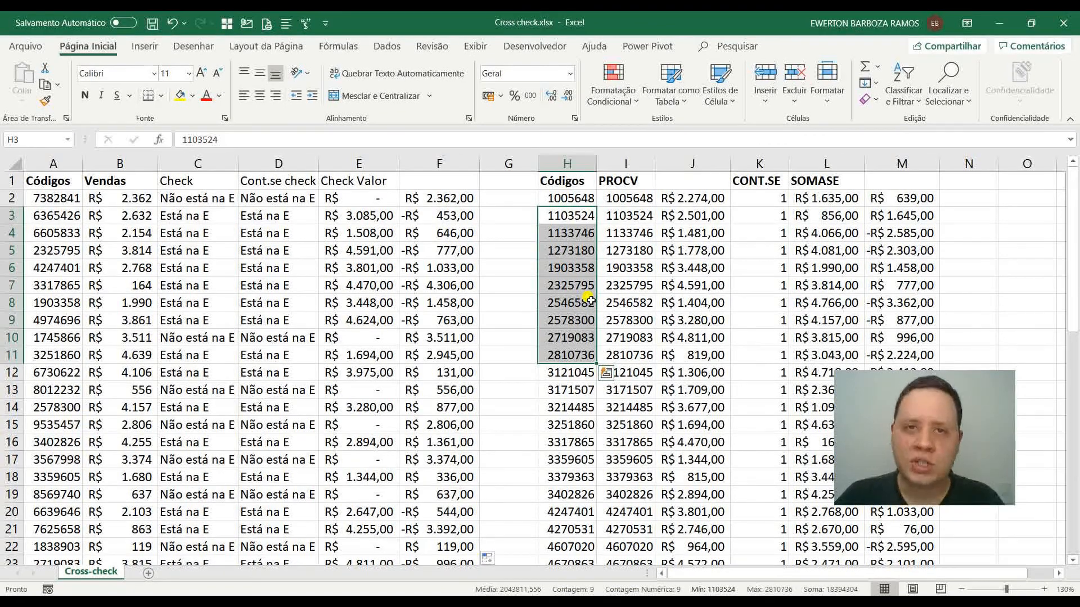